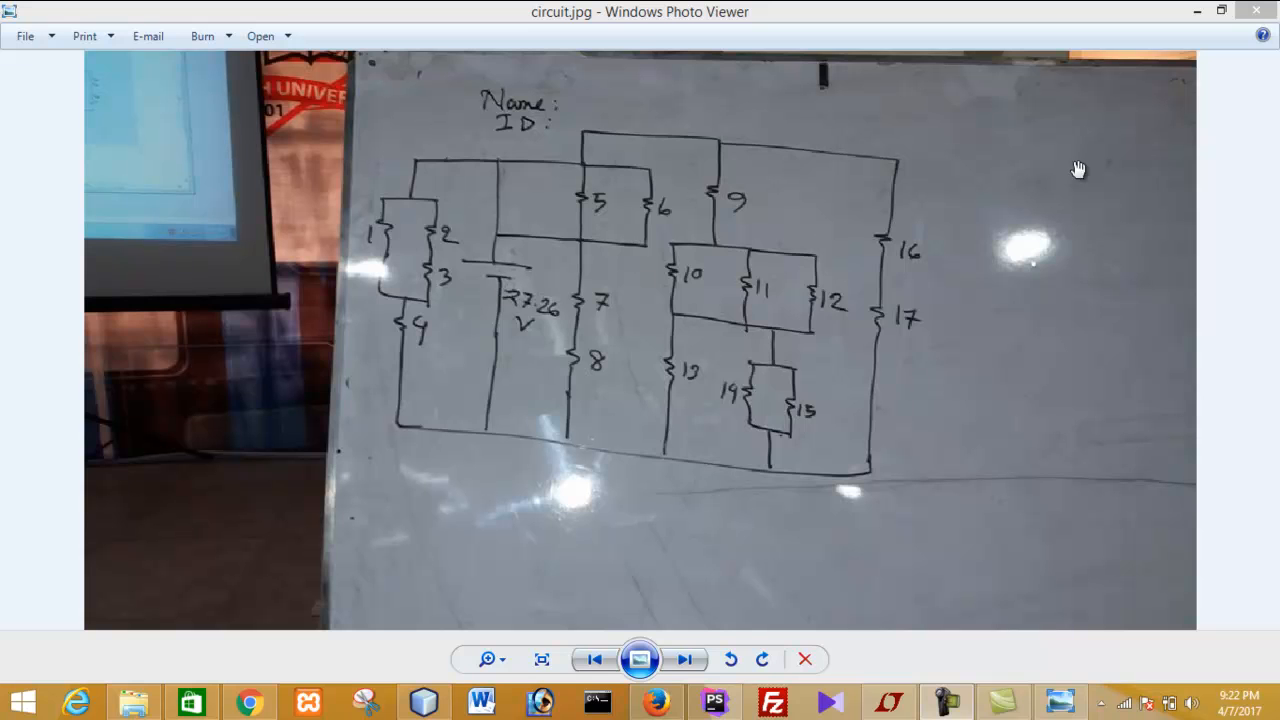
# Step: Switch to LTspice and shrink its window from full screen so the circuit photo shows behind it
pyautogui.click(960, 706)
pyautogui.click(955, 704)
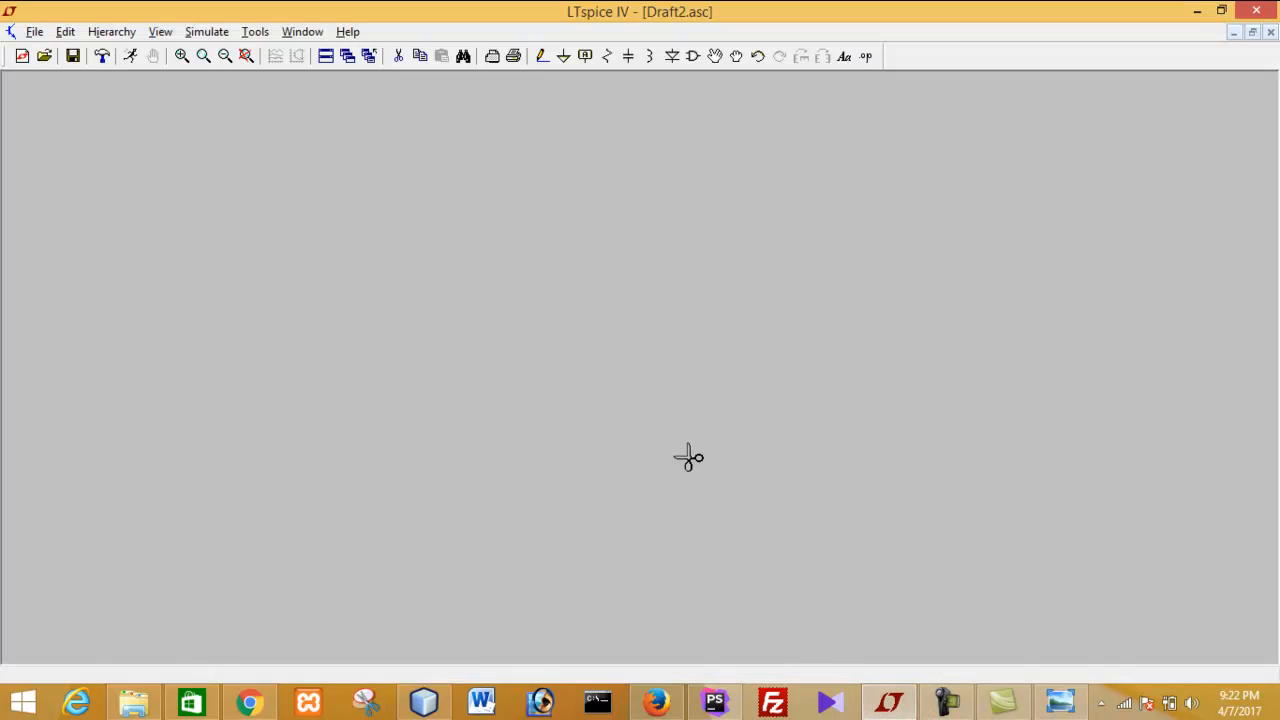
pyautogui.click(888, 702)
pyautogui.moveTo(650, 12); pyautogui.dragTo(729, 257)
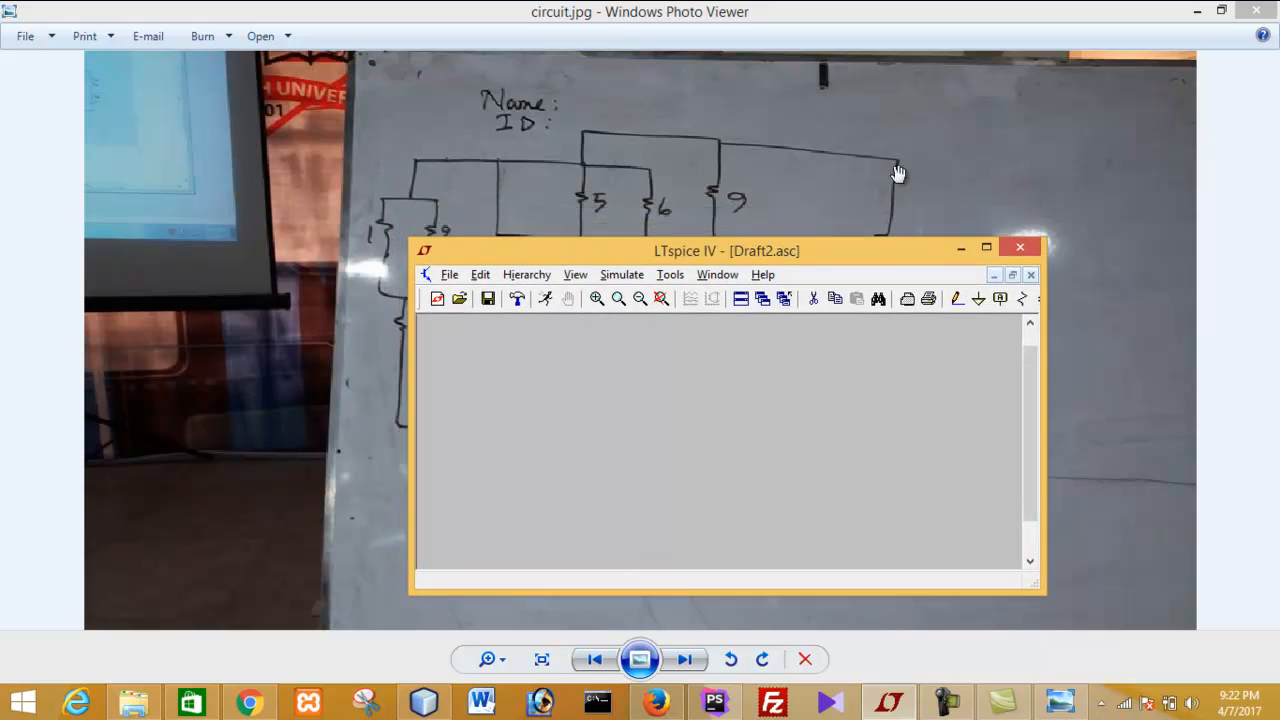
# Step: Shrink the circuit.jpg window from full screen, fit it around the drawn circuit, and move it to the desktop's right side
pyautogui.click(1221, 10)
pyautogui.moveTo(1185, 234); pyautogui.dragTo(886, 240)
pyautogui.moveTo(583, 415); pyautogui.dragTo(309, 380)
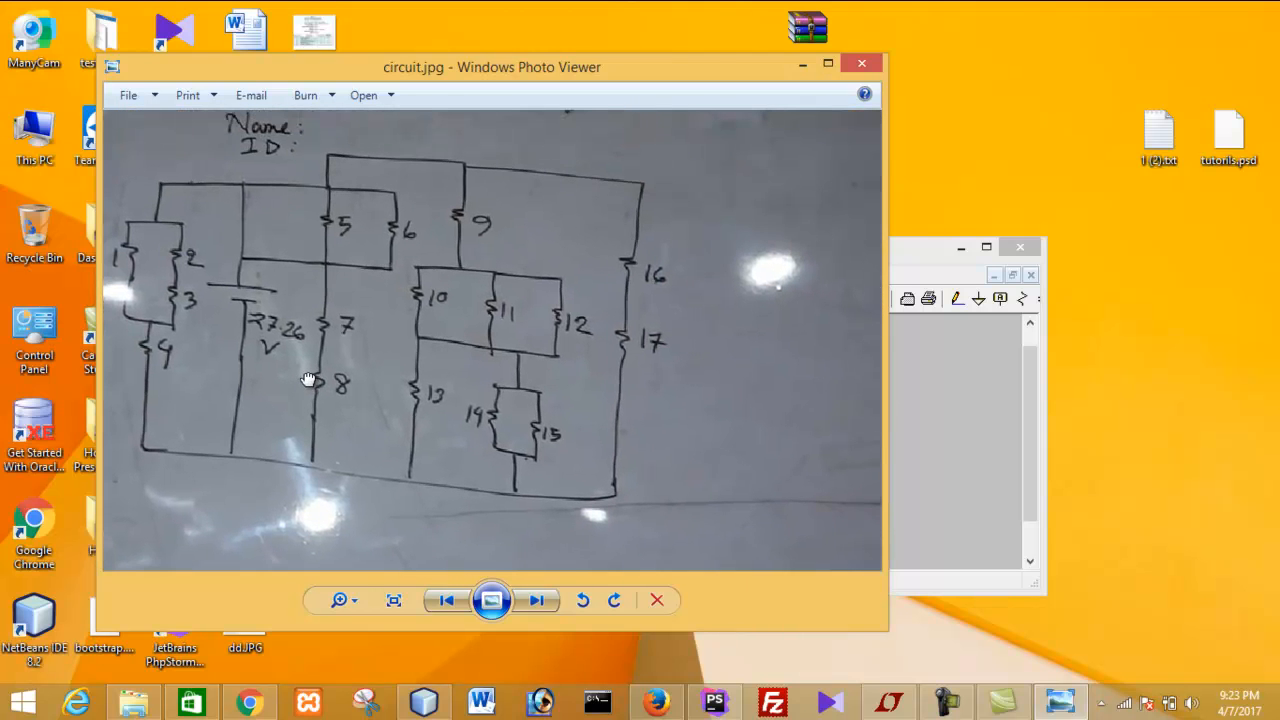
pyautogui.moveTo(878, 625); pyautogui.dragTo(701, 665)
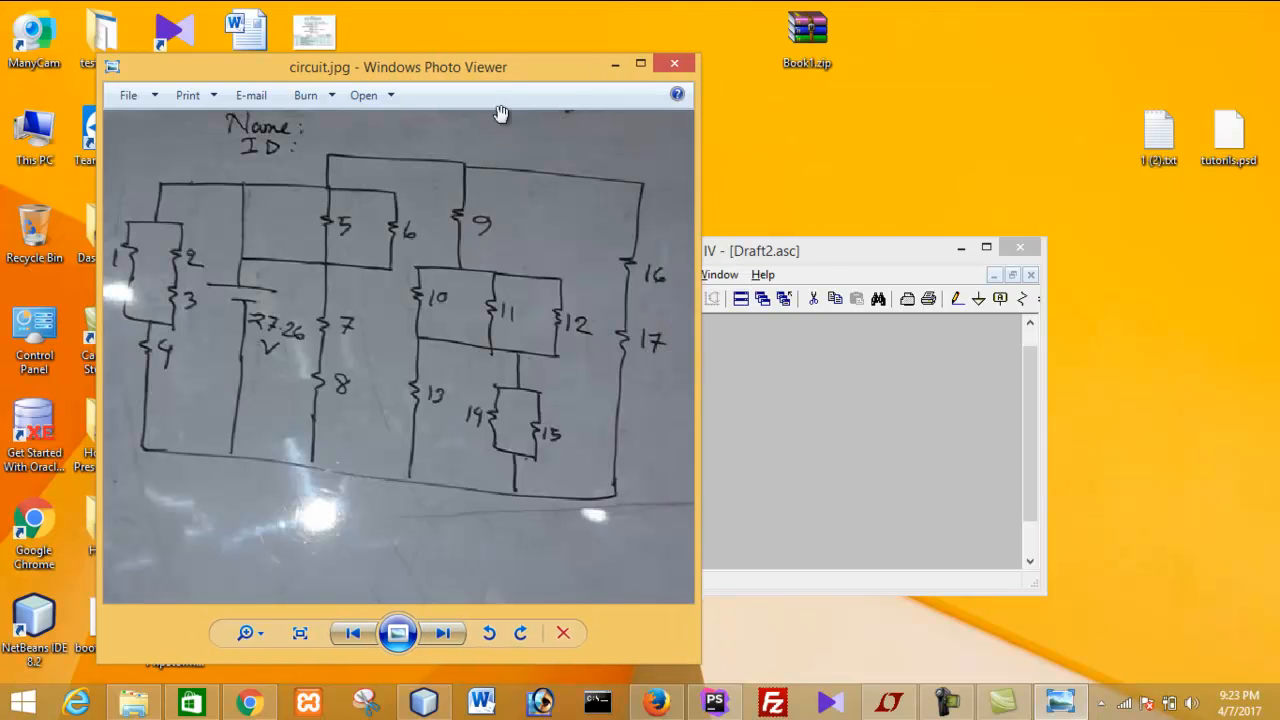
pyautogui.moveTo(509, 62); pyautogui.dragTo(1086, 38)
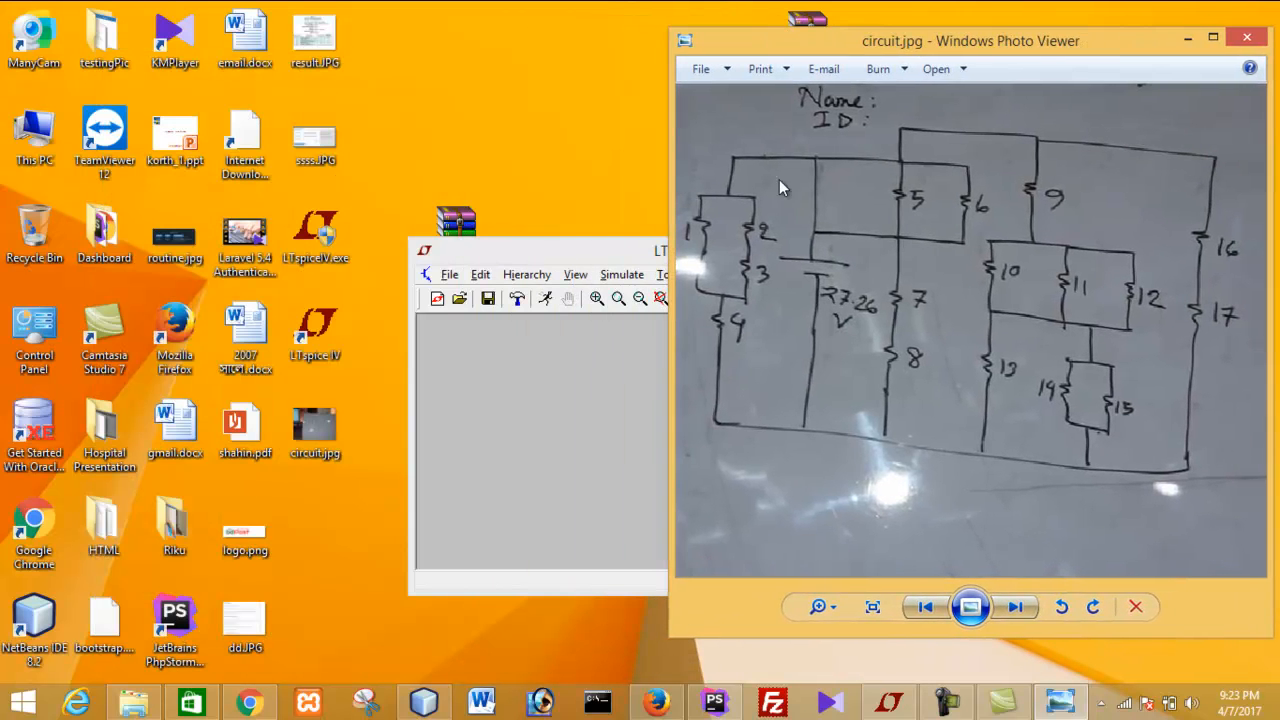
# Step: Move the LTspice window beside the circuit photo and enlarge it to fill the rest of the desktop
pyautogui.moveTo(551, 257); pyautogui.dragTo(141, 42)
pyautogui.moveTo(629, 380); pyautogui.dragTo(685, 678)
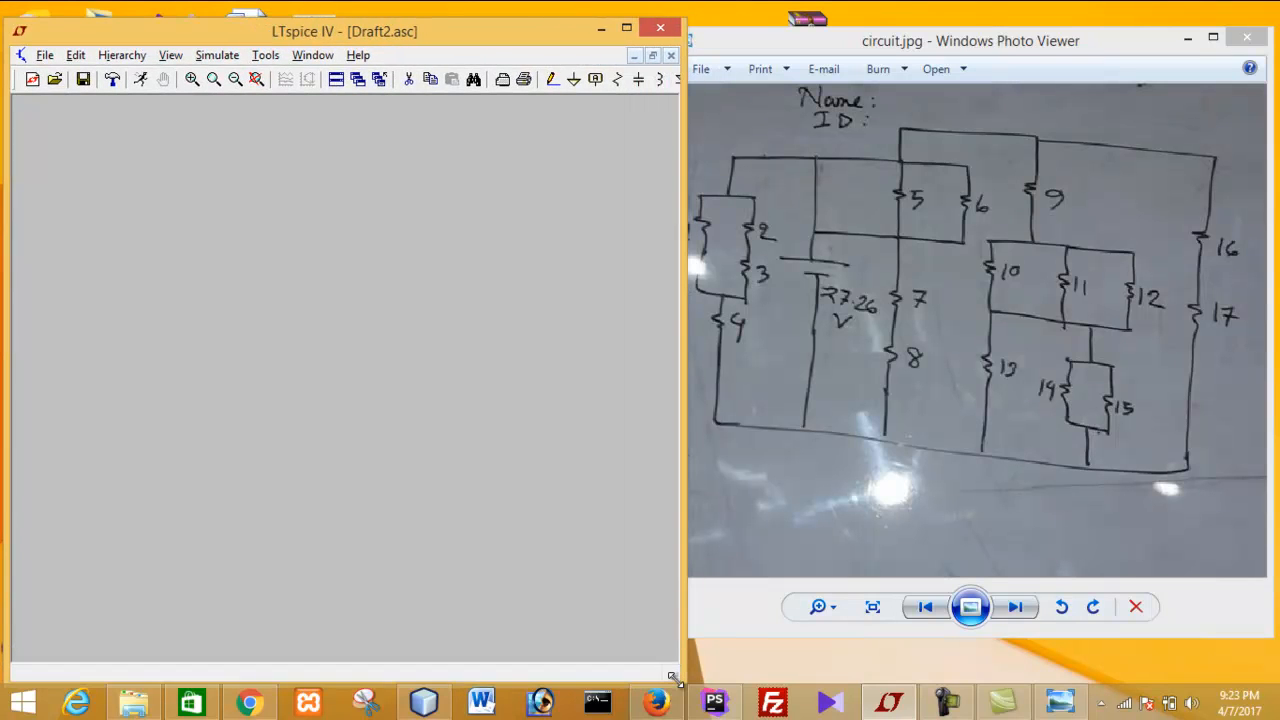
pyautogui.press('F5')
pyautogui.moveTo(682, 512); pyautogui.dragTo(846, 517)
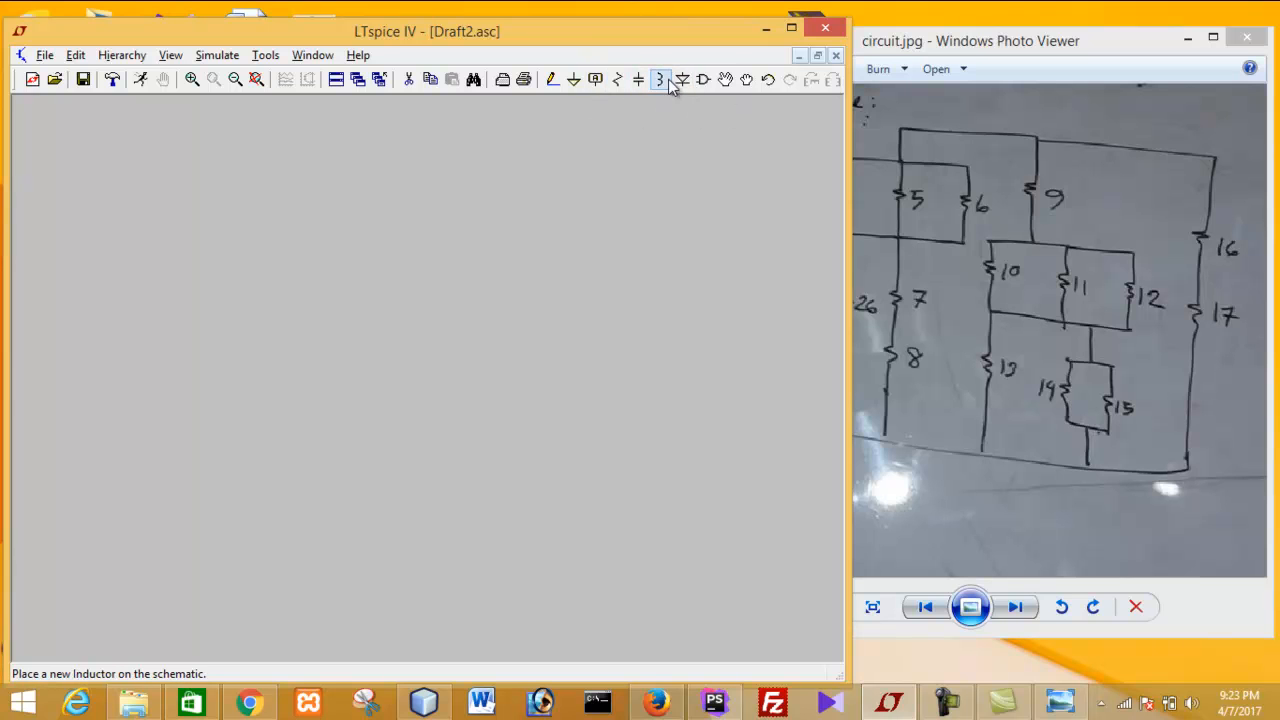
# Step: Place a voltage source from the component library in the middle of the empty schematic
pyautogui.click(714, 83)
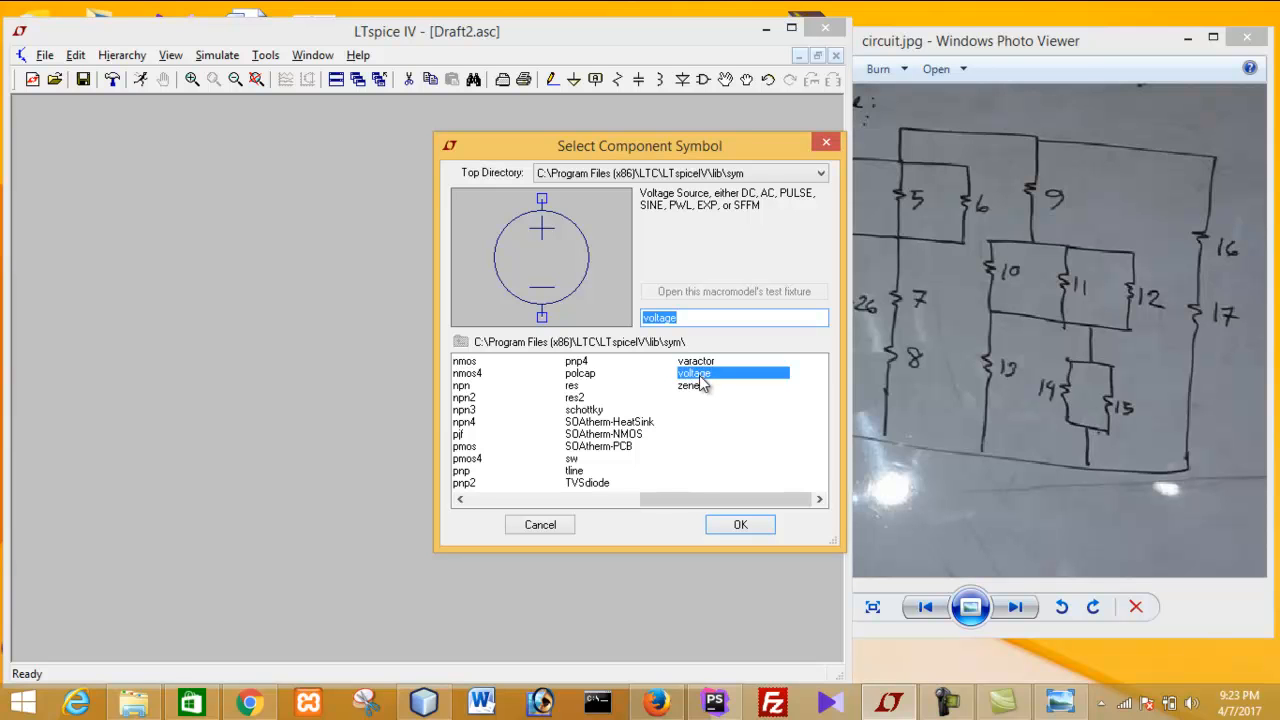
pyautogui.click(719, 528)
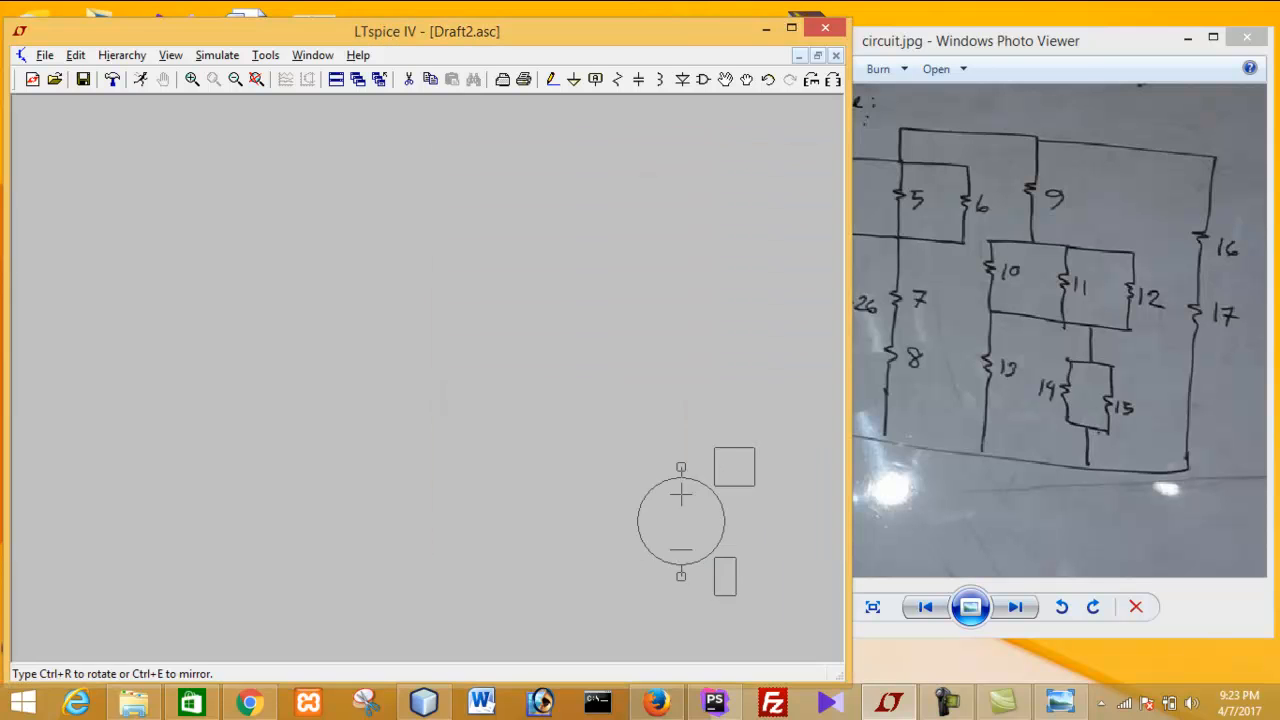
pyautogui.click(395, 295)
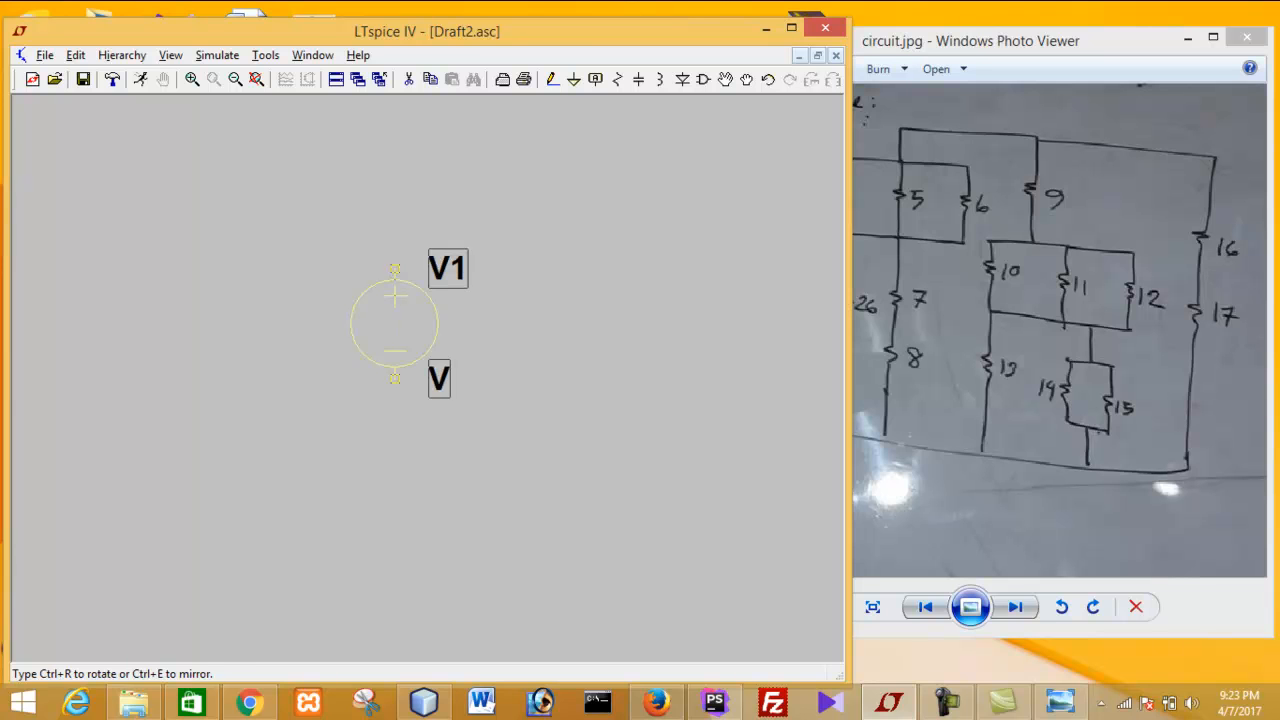
pyautogui.press('Escape')
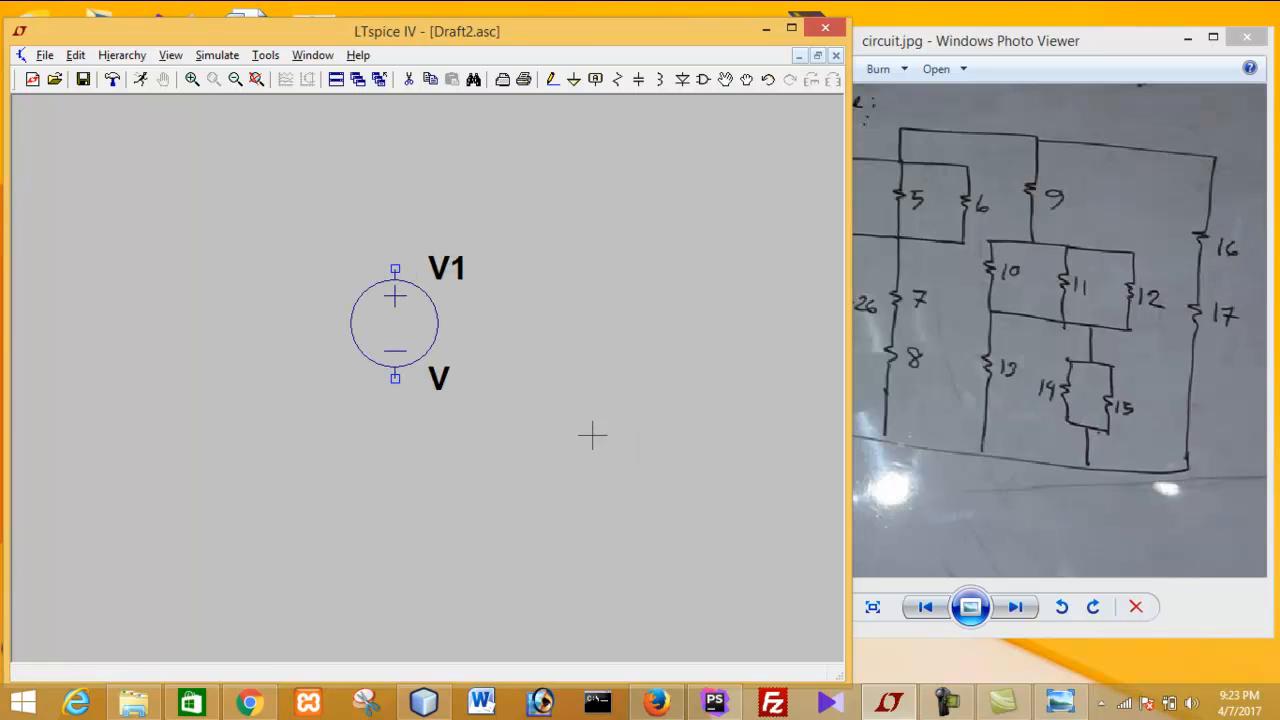
pyautogui.click(945, 703)
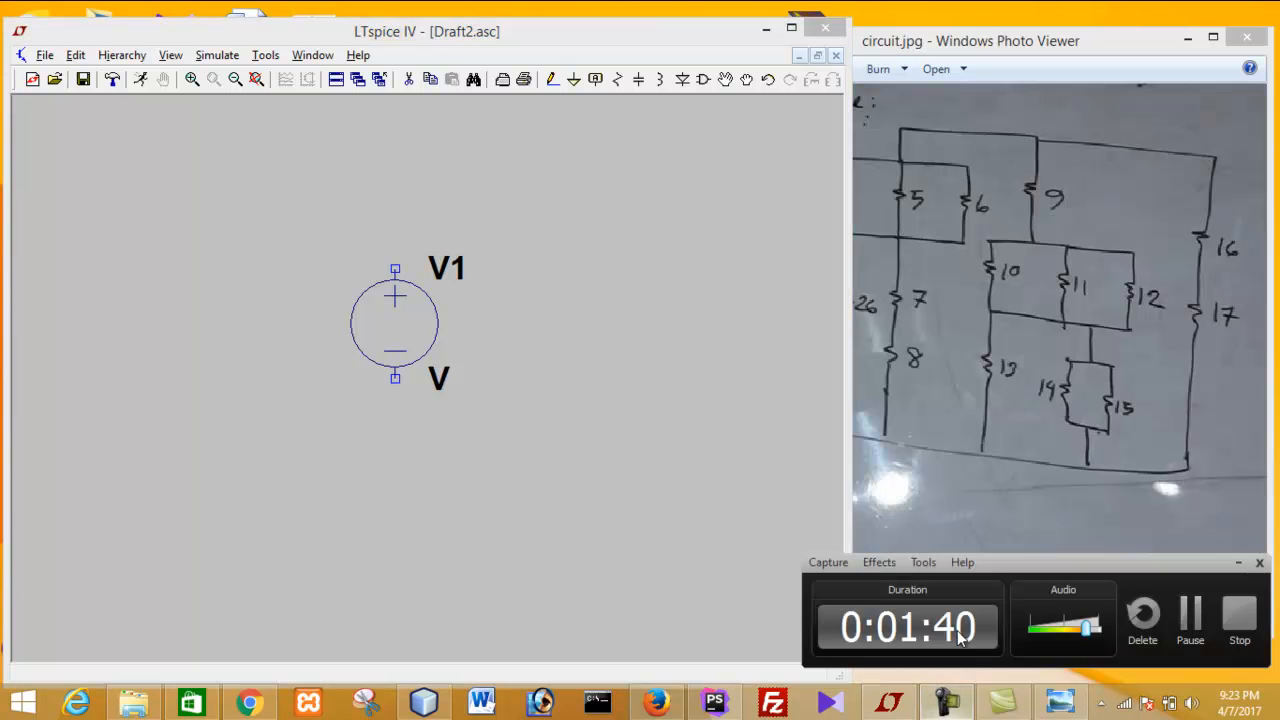
pyautogui.click(1187, 620)
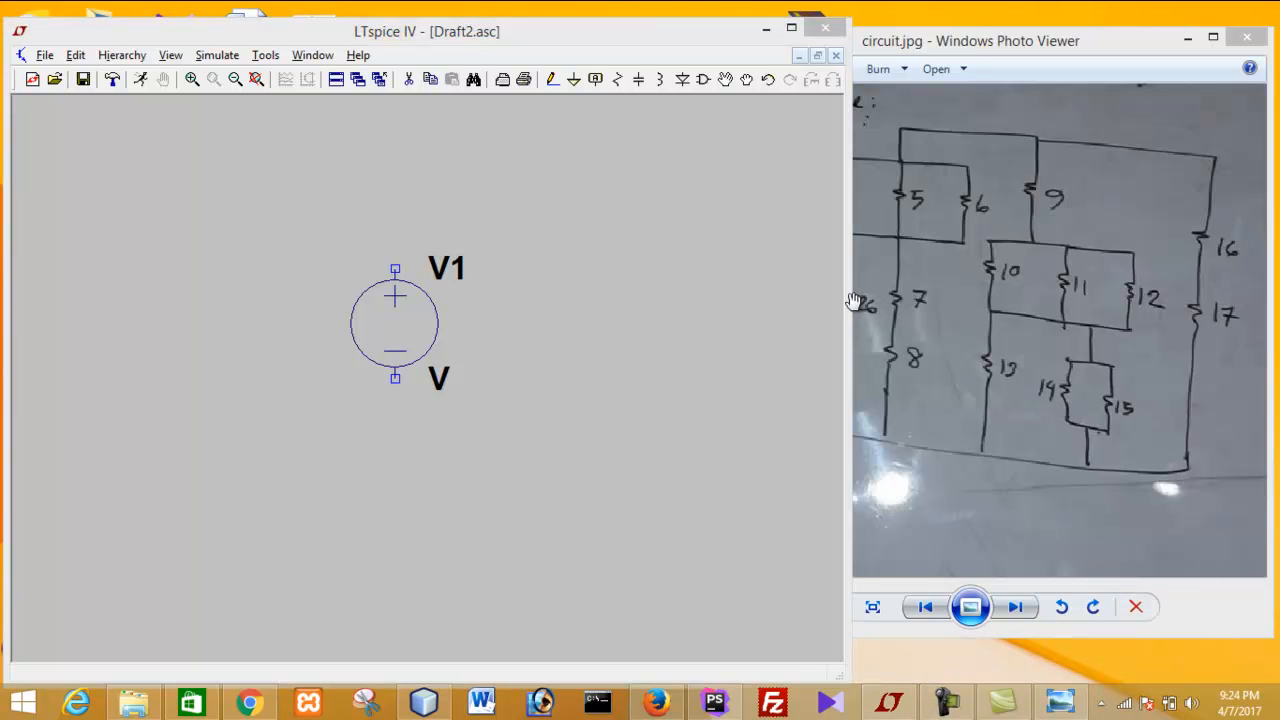
# Step: Open the voltage source's value settings, close them without an entry, and delete the source from the schematic
pyautogui.moveTo(850, 300); pyautogui.dragTo(790, 300)
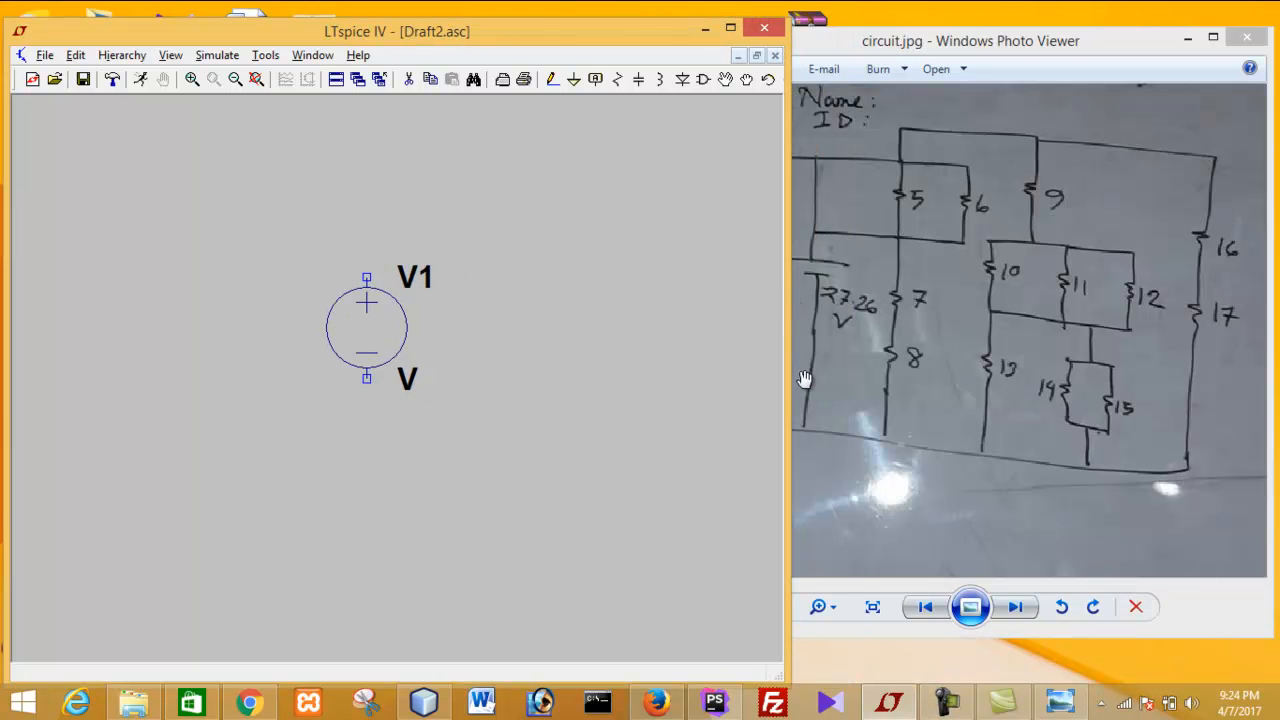
pyautogui.rightClick(370, 303)
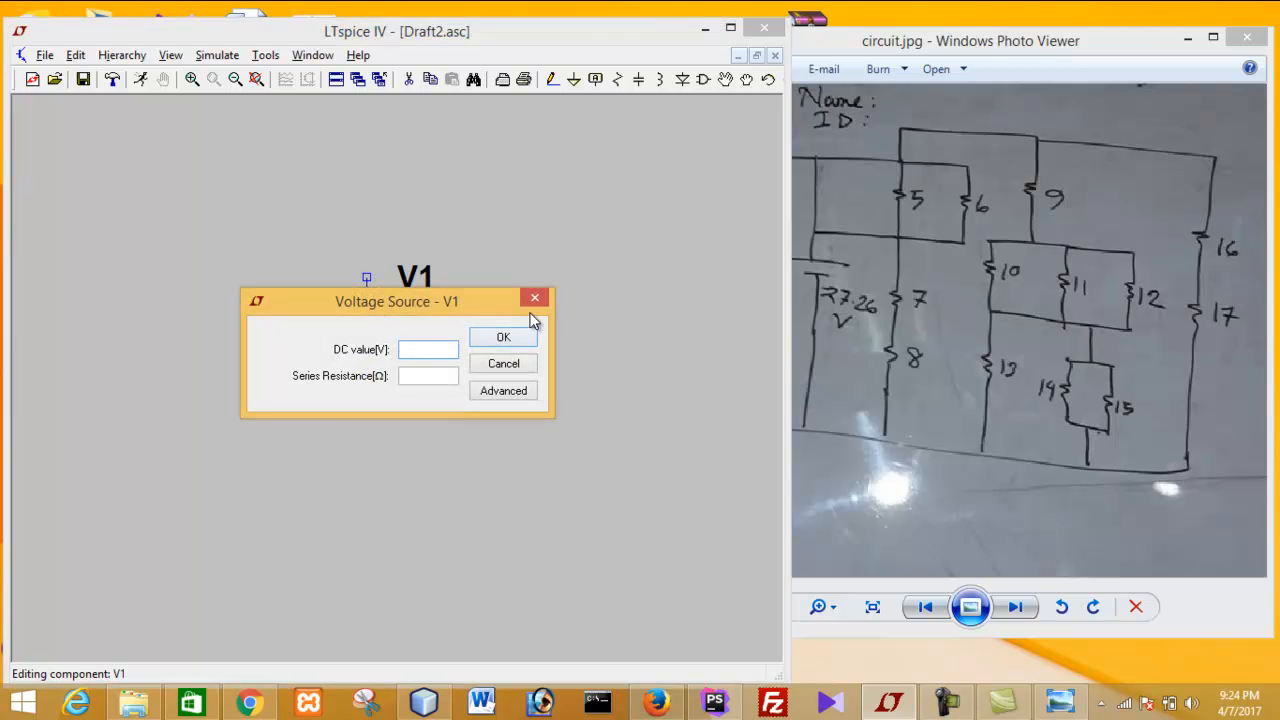
pyautogui.click(503, 337)
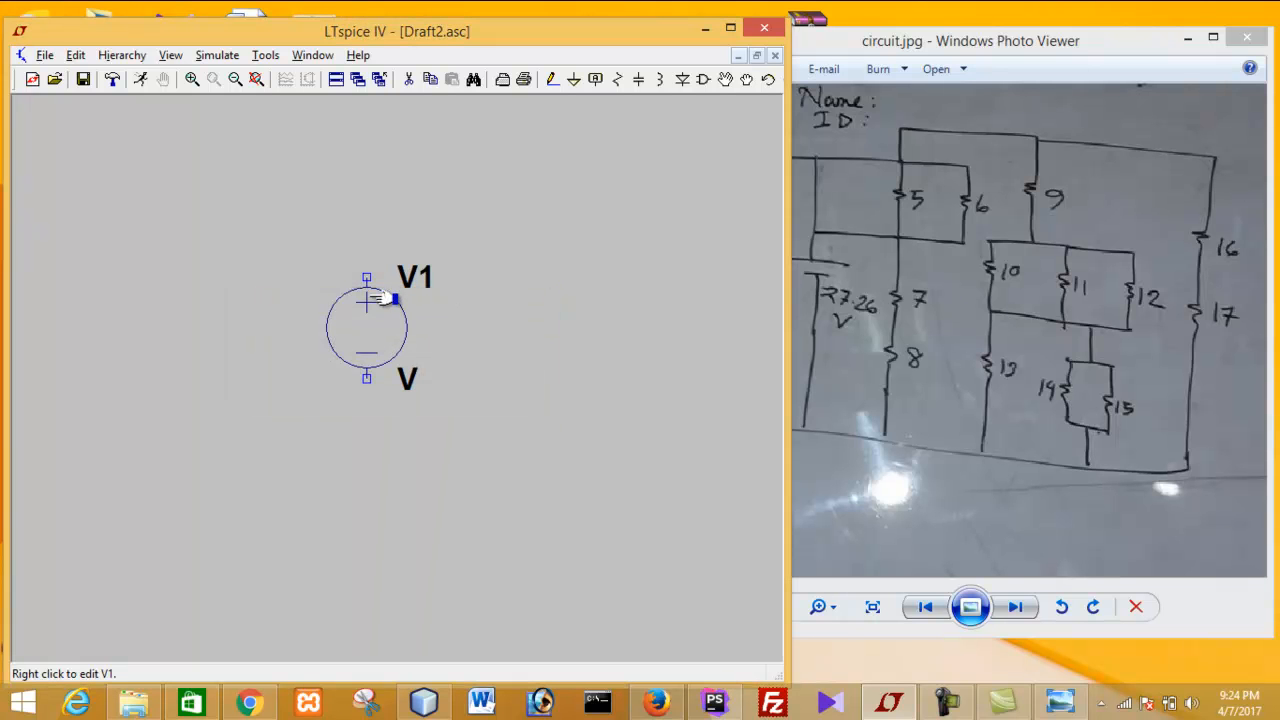
pyautogui.press('Delete')
pyautogui.click(385, 305)
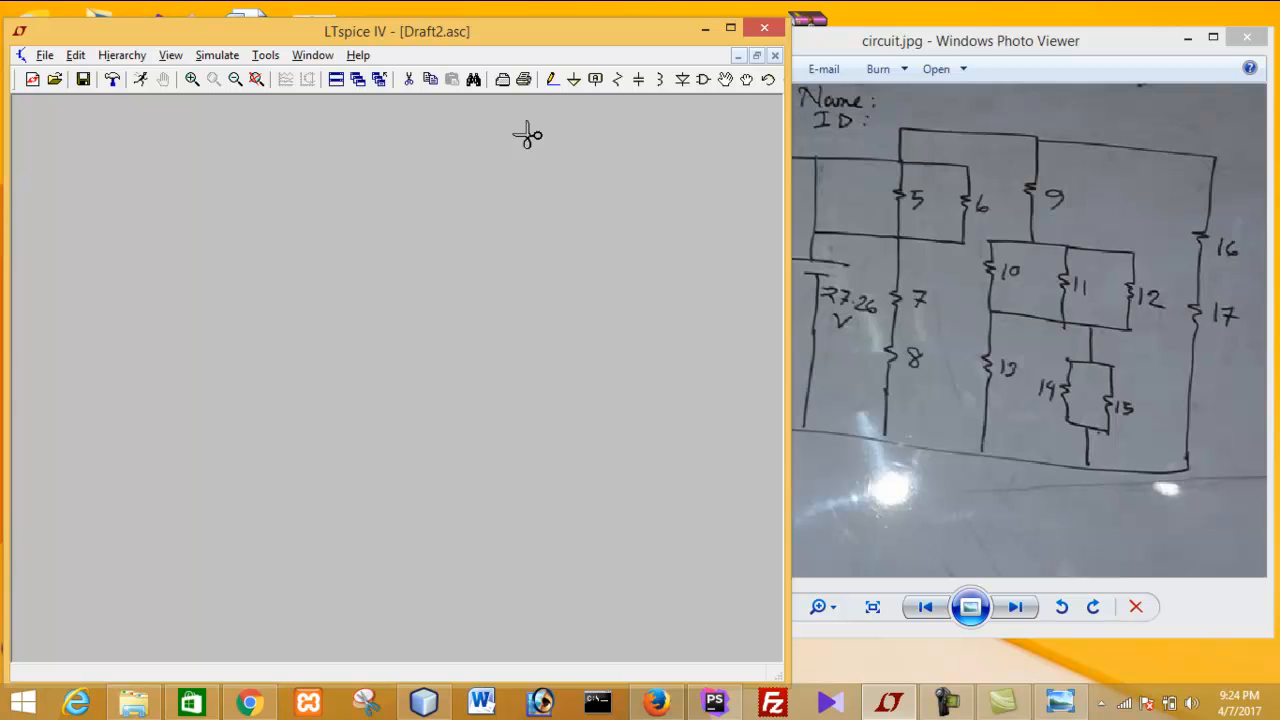
# Step: Place a capacitor in the middle of the schematic where the photo shows the battery, and narrow LTspice to uncover the photo
pyautogui.click(807, 201)
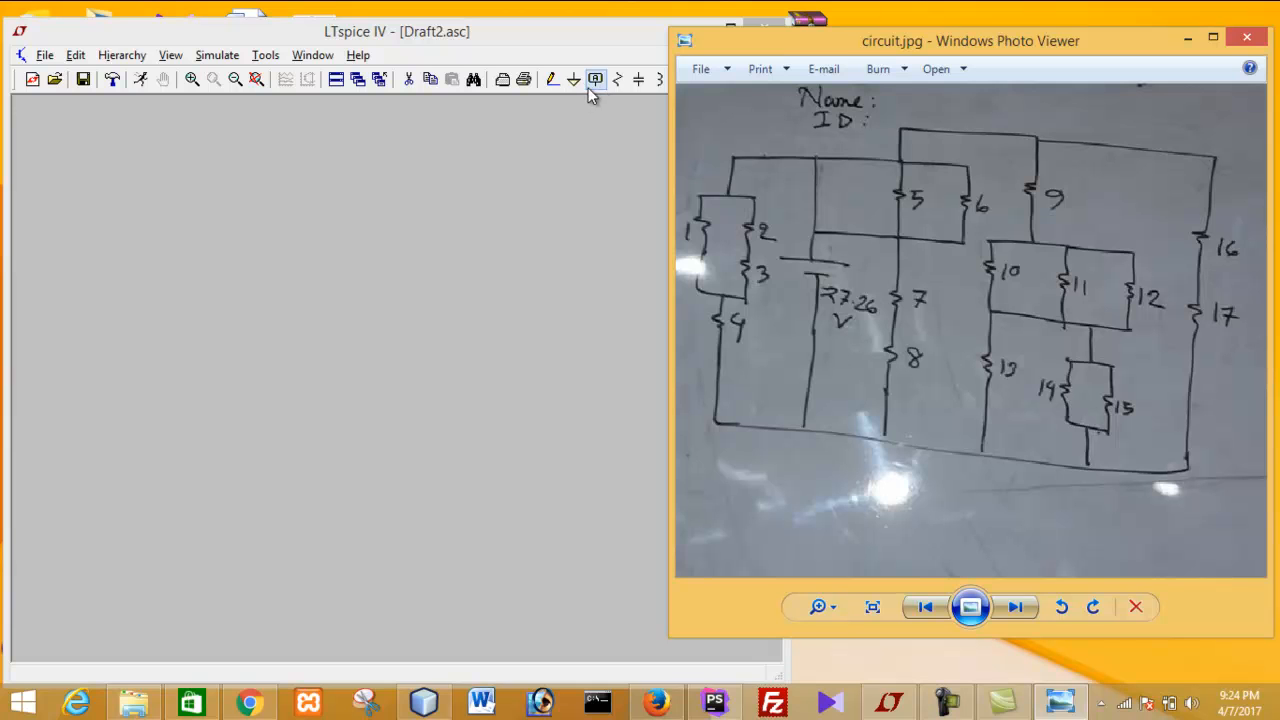
pyautogui.click(594, 34)
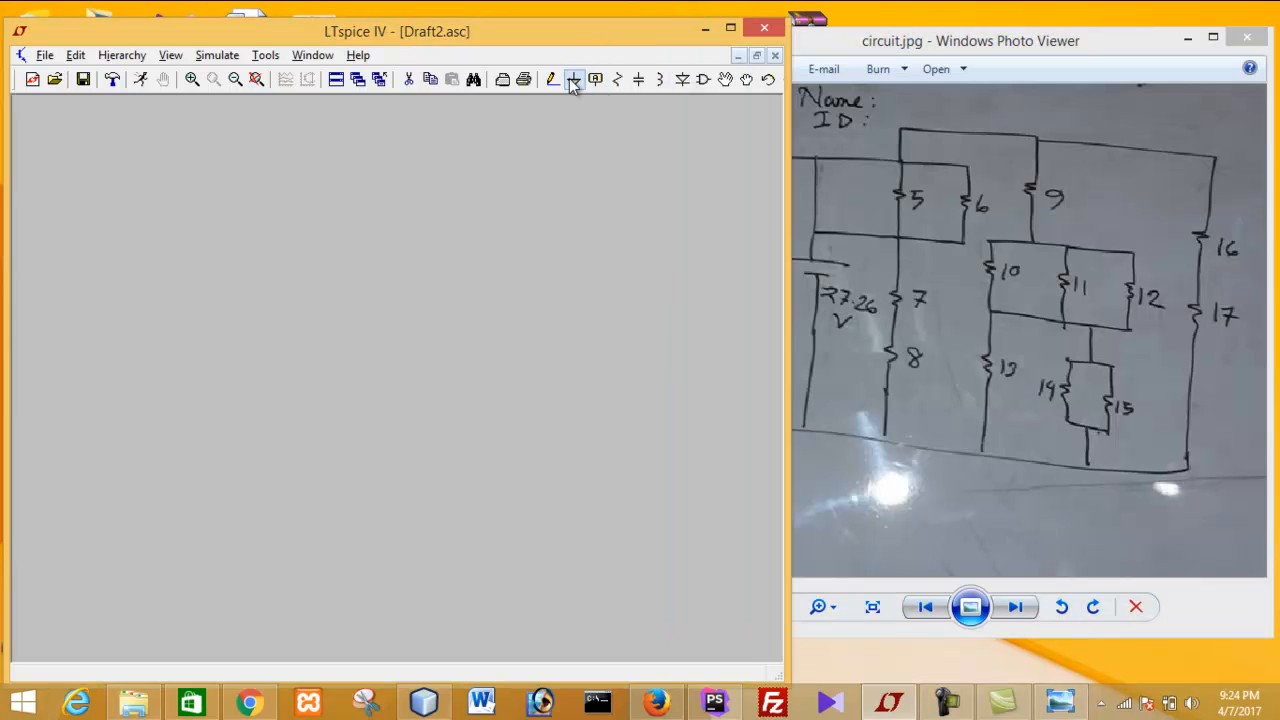
pyautogui.click(639, 80)
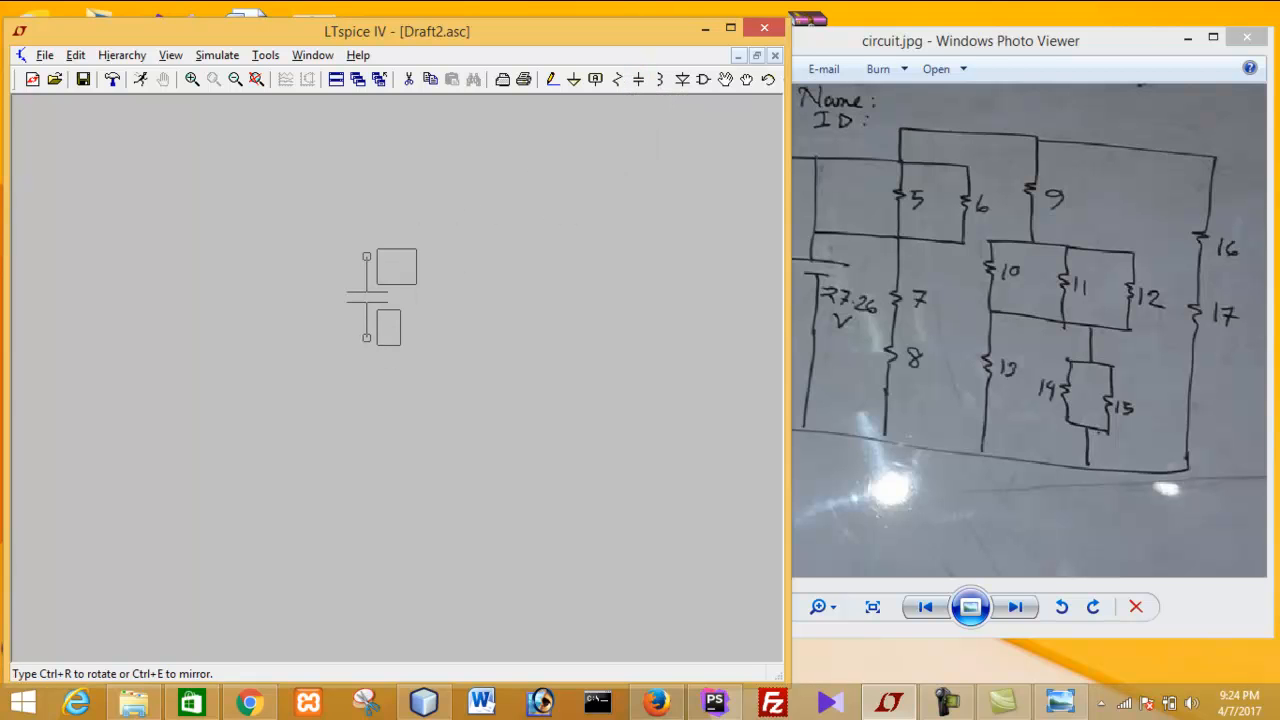
pyautogui.click(347, 278)
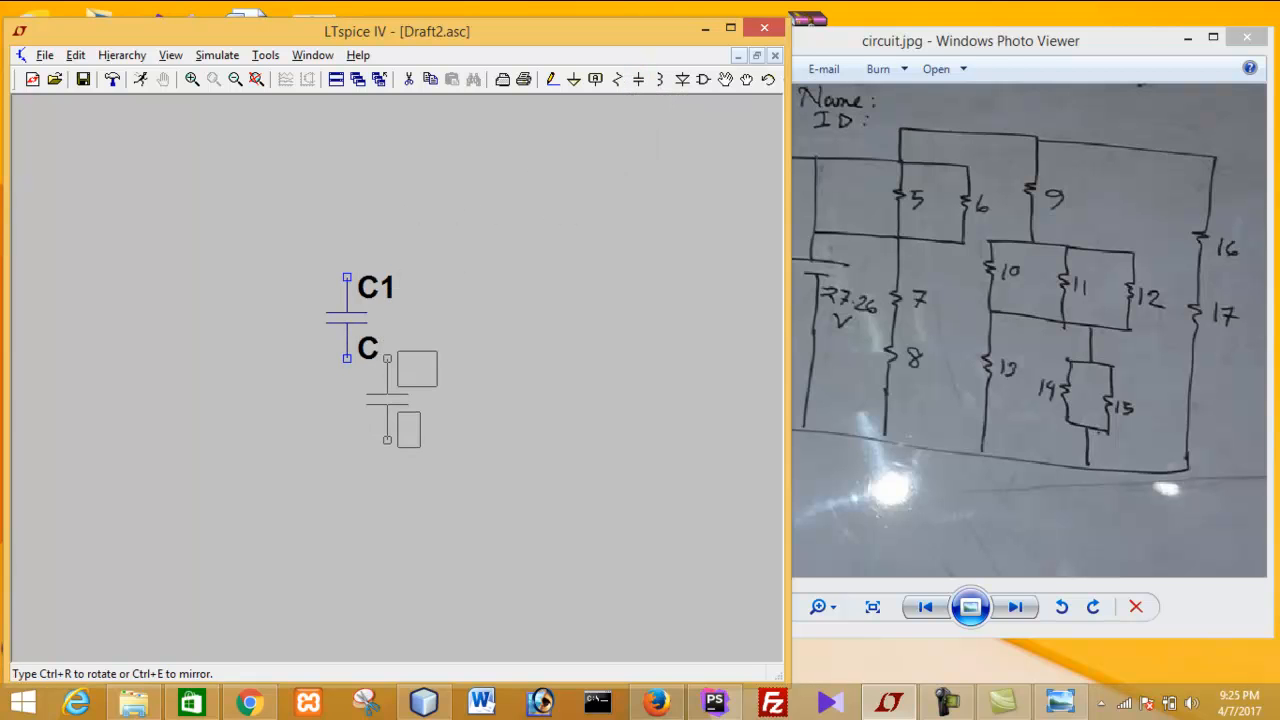
pyautogui.moveTo(788, 312); pyautogui.dragTo(682, 314)
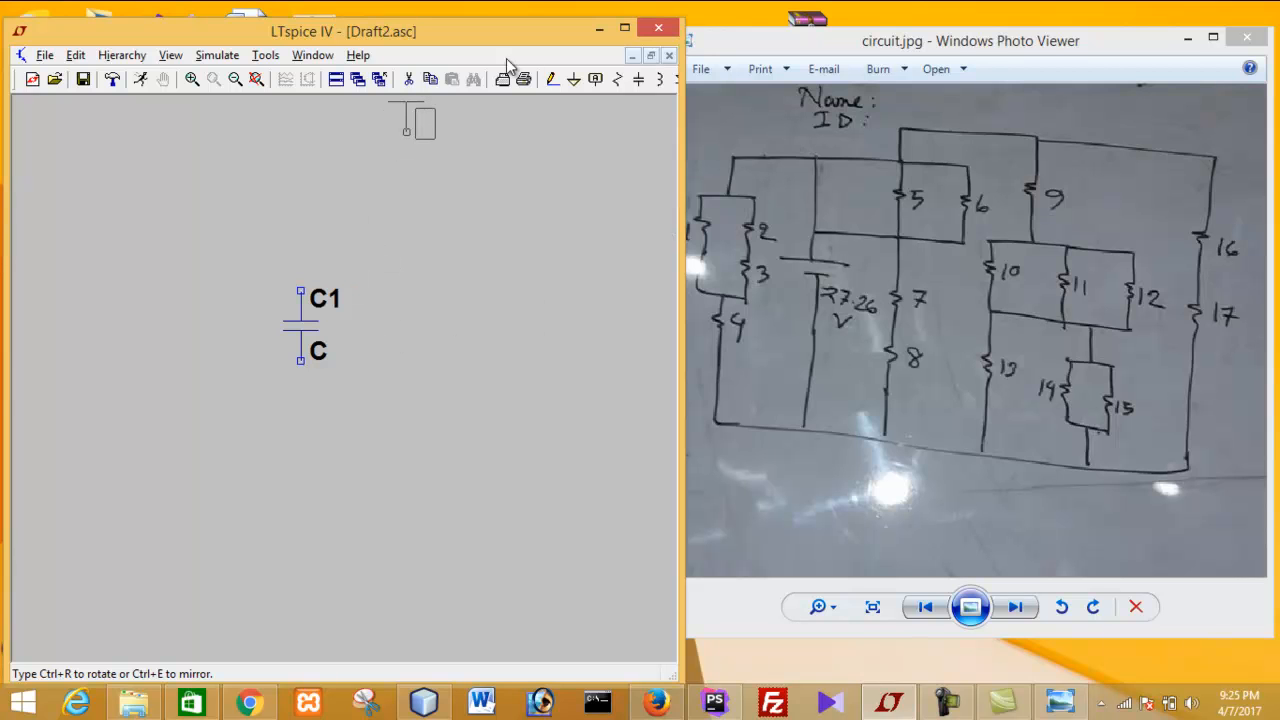
# Step: Draw a long vertical wire up from the capacitor's upper terminal
pyautogui.click(551, 79)
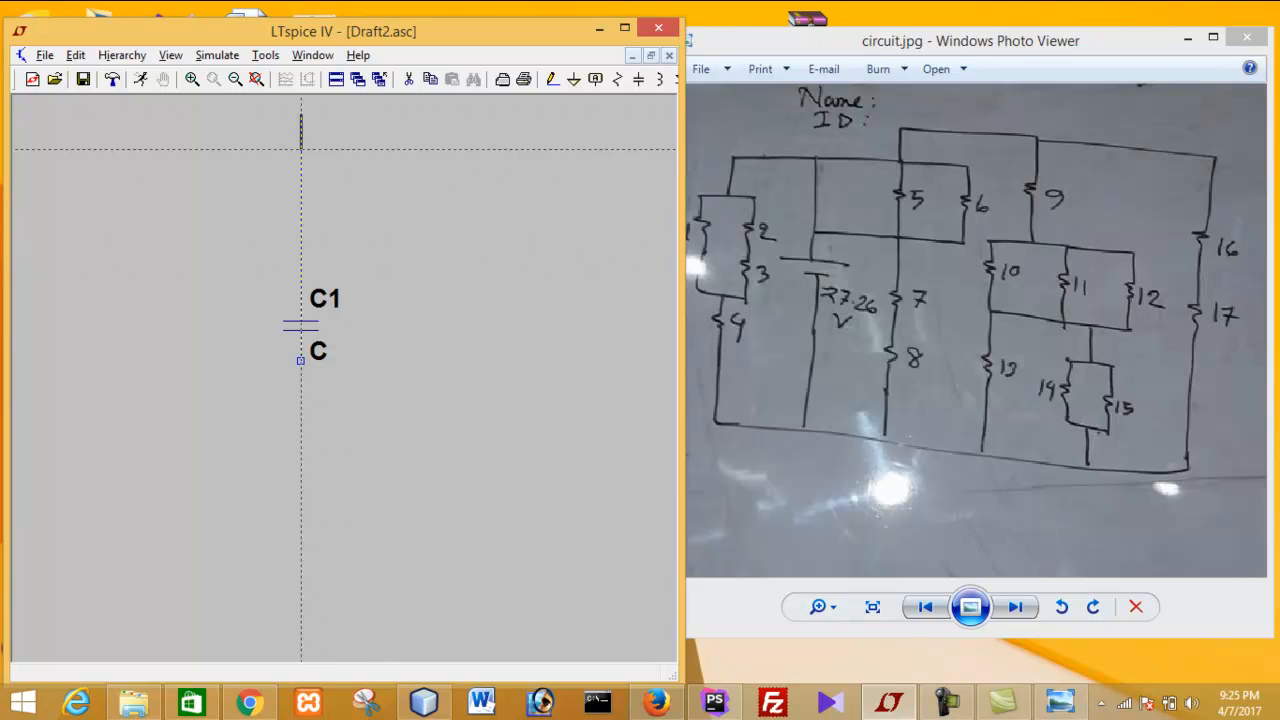
pyautogui.click(300, 114)
pyautogui.rightClick(301, 255)
pyautogui.click(424, 255)
pyautogui.click(372, 255)
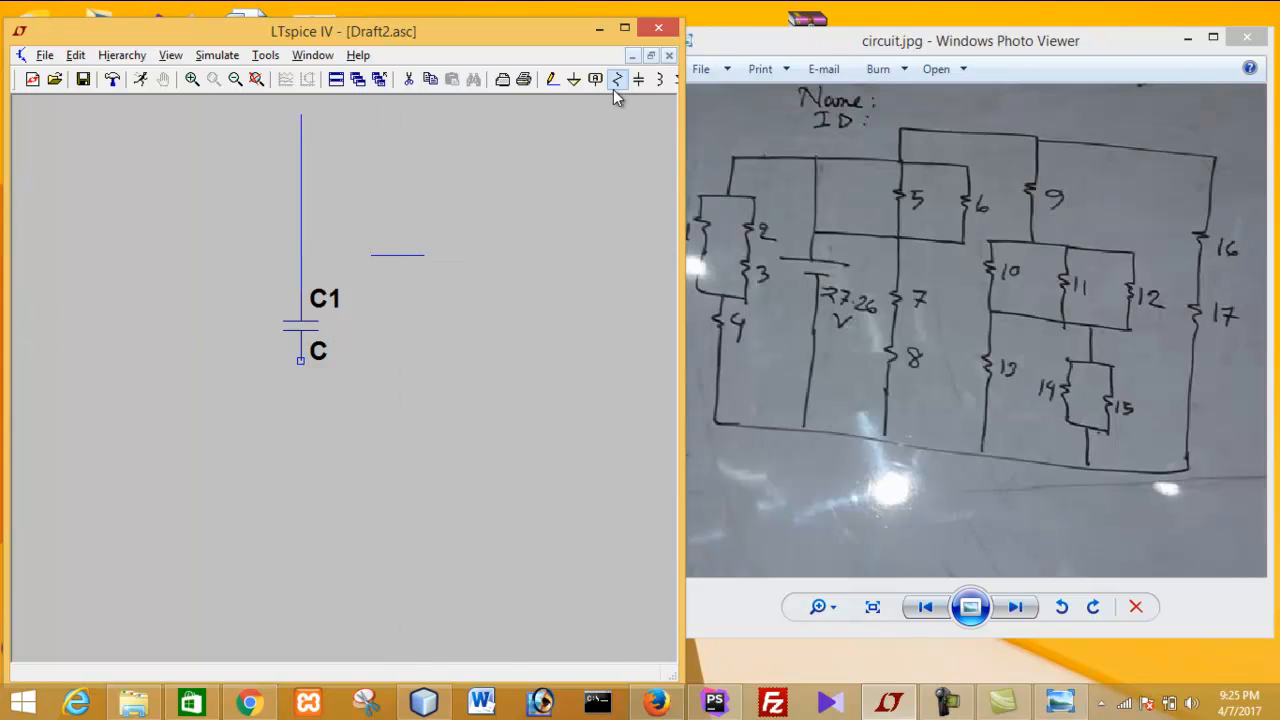
pyautogui.moveTo(679, 121); pyautogui.dragTo(772, 125)
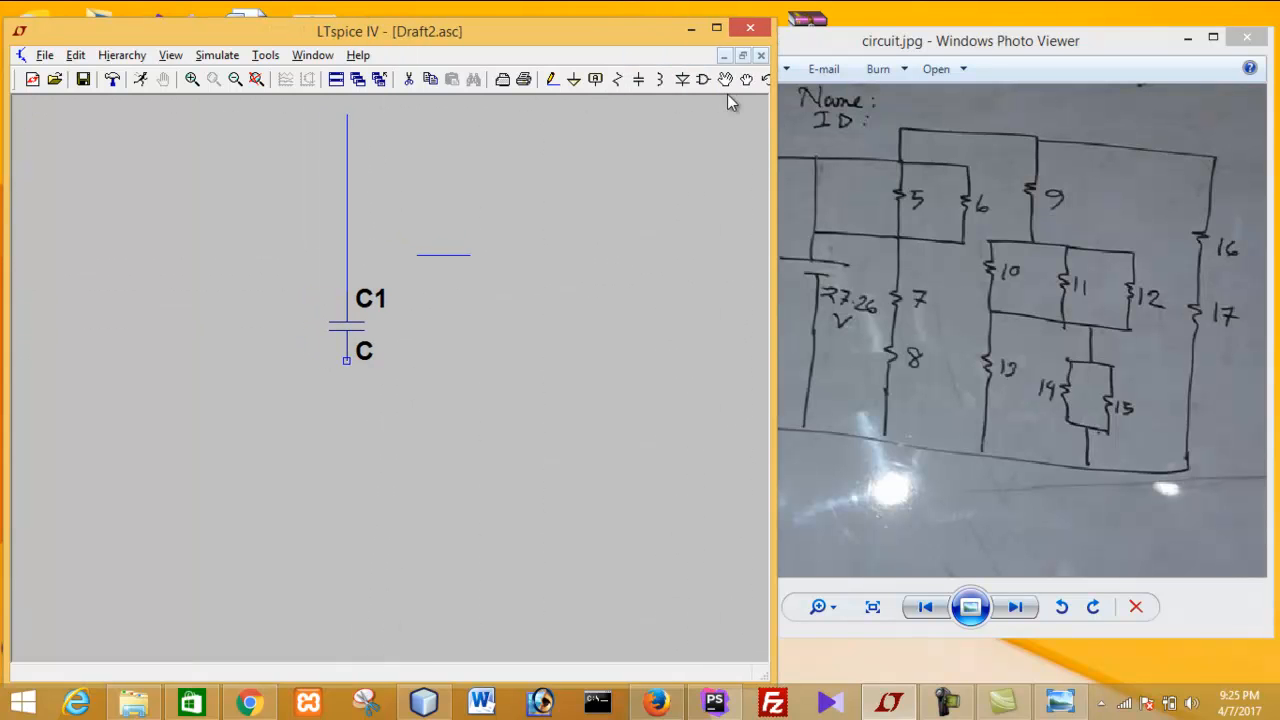
pyautogui.click(765, 79)
pyautogui.moveTo(773, 155); pyautogui.dragTo(811, 155)
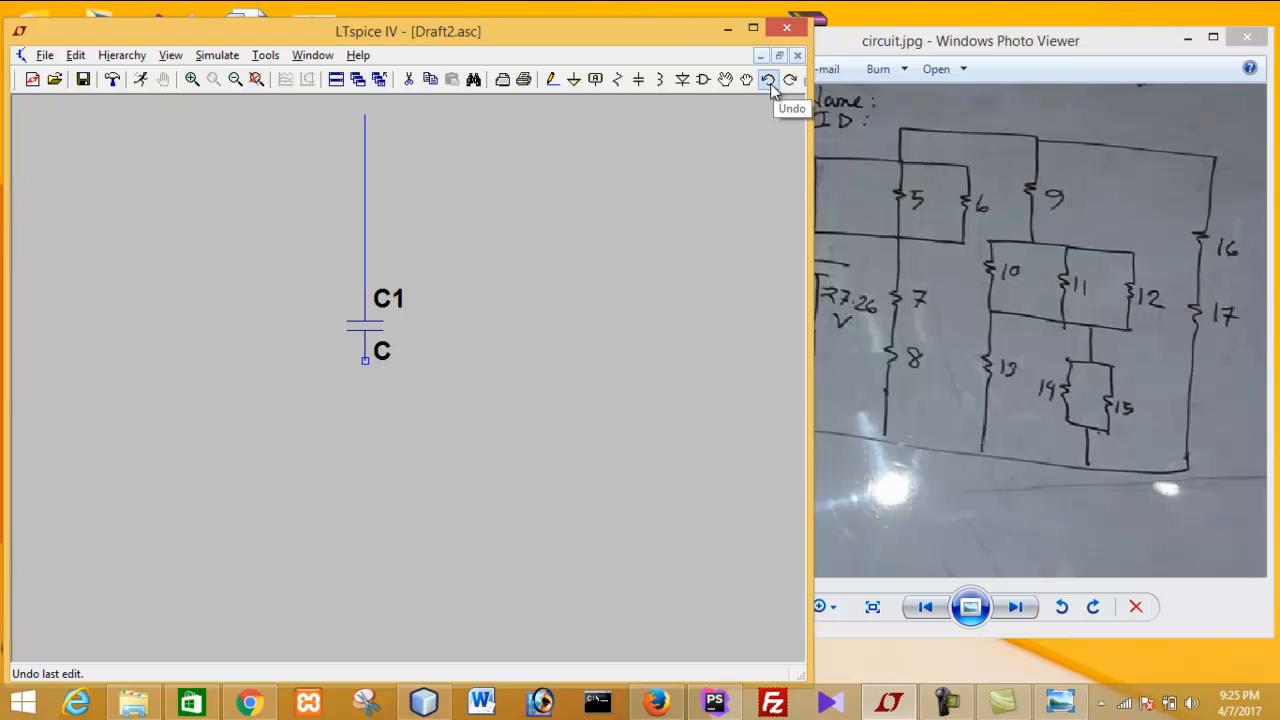
# Step: Narrow LTspice beside the photo and wire a rightward branch from just above the capacitor, ending in a short upward stub
pyautogui.moveTo(810, 221); pyautogui.dragTo(660, 240)
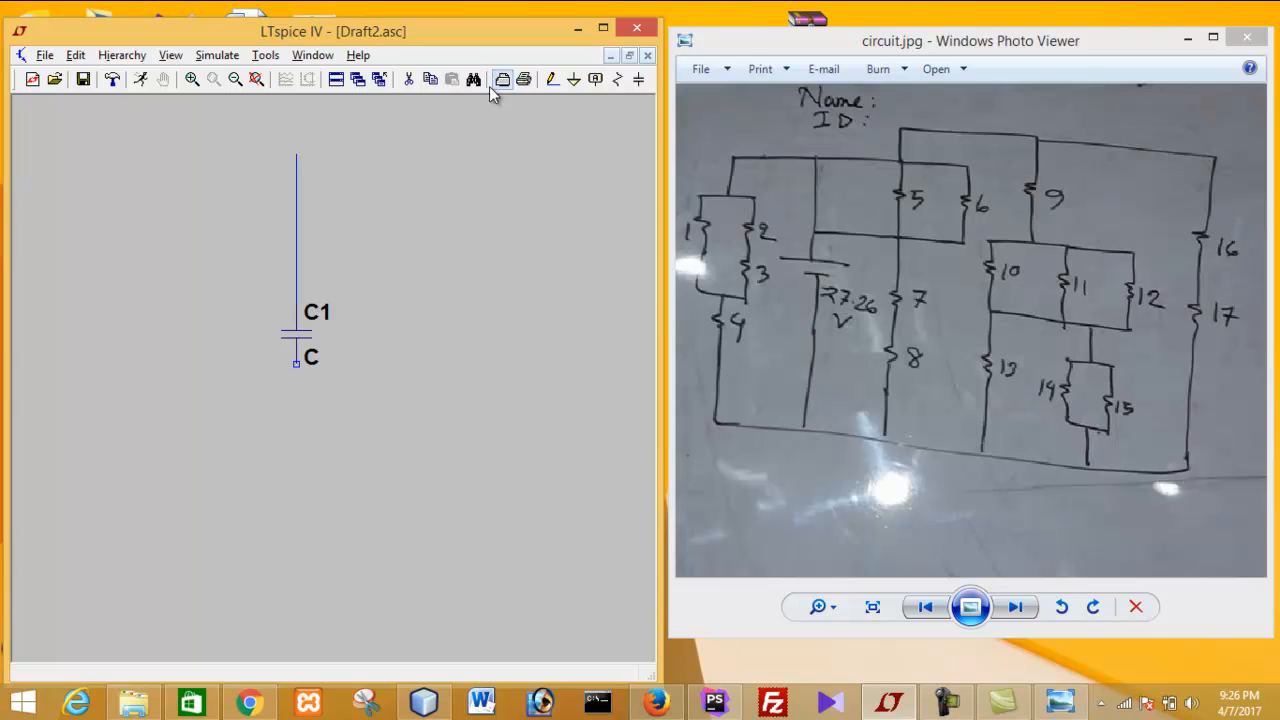
pyautogui.click(552, 79)
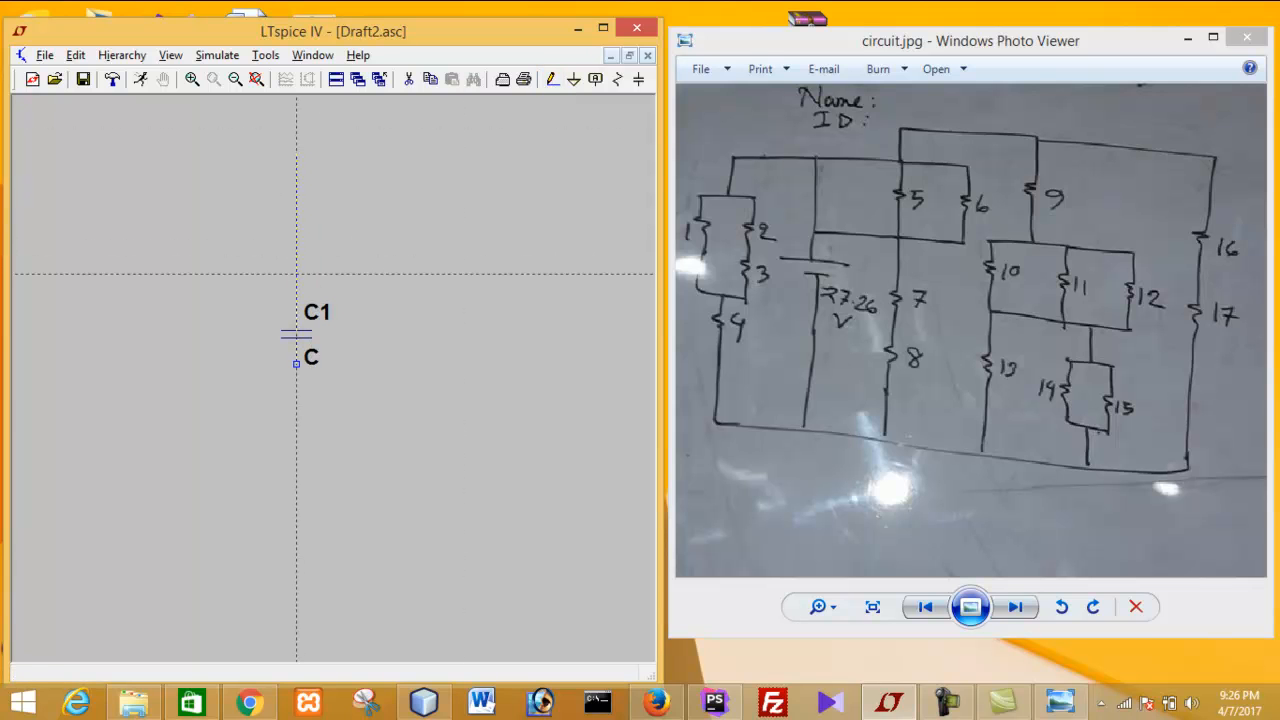
pyautogui.click(296, 273)
pyautogui.rightClick(386, 273)
pyautogui.rightClick(386, 259)
pyautogui.click(386, 273)
# Step: Wire from above the capacitor leftward along the schematic's upper edge, and begin a short downward section at its left end
pyautogui.click(296, 125)
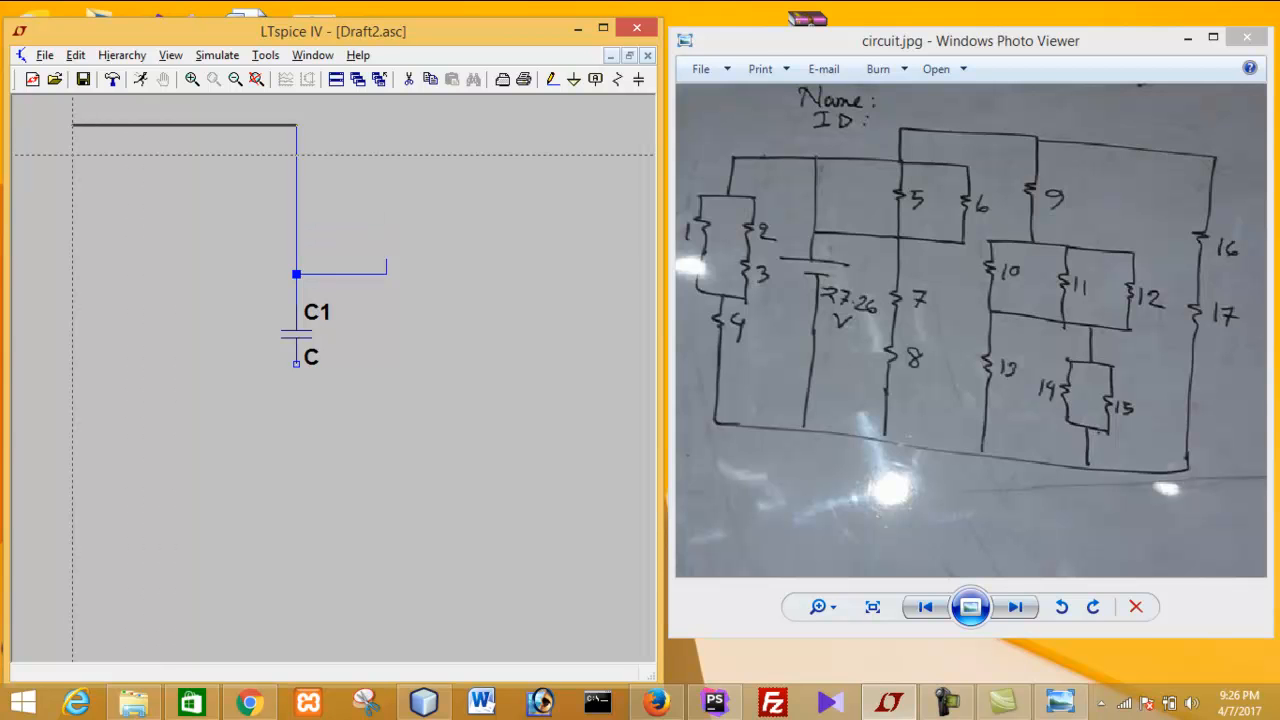
pyautogui.rightClick(117, 125)
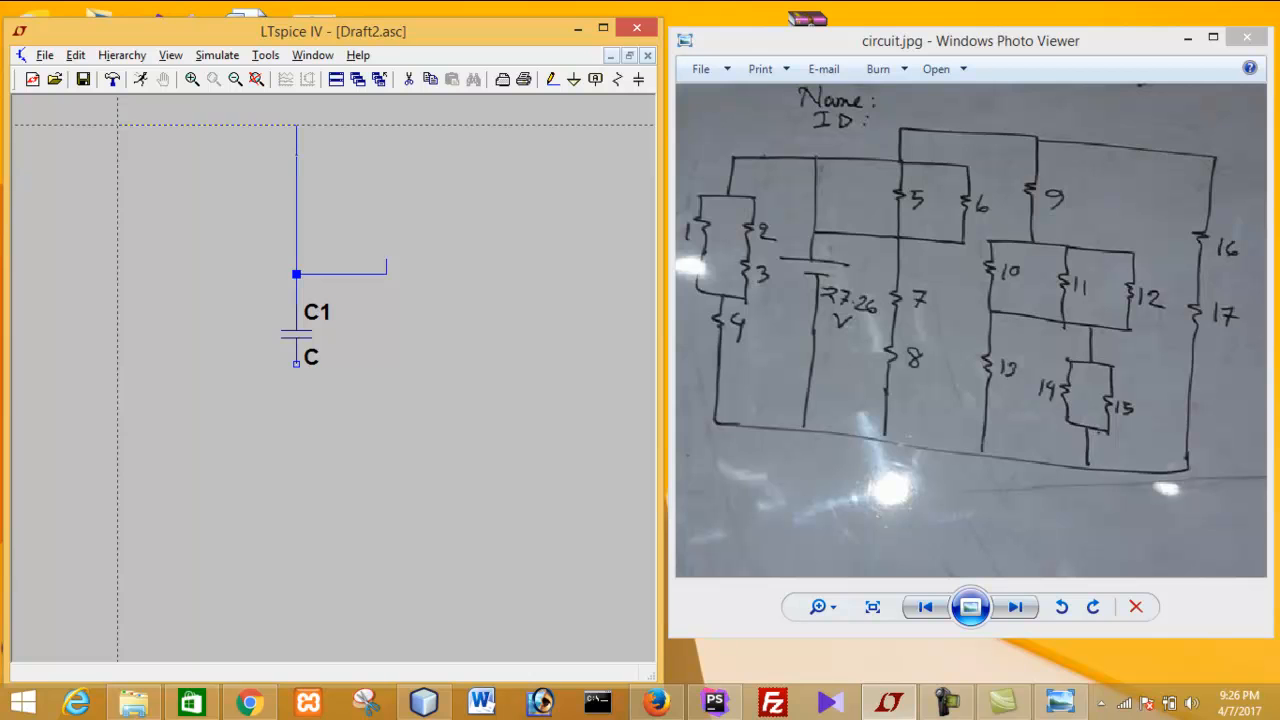
pyautogui.click(117, 125)
# Step: Draw a horizontal crossbar under the left branch's downward wire, with a short downward stub at each end
pyautogui.click(163, 170)
pyautogui.click(72, 170)
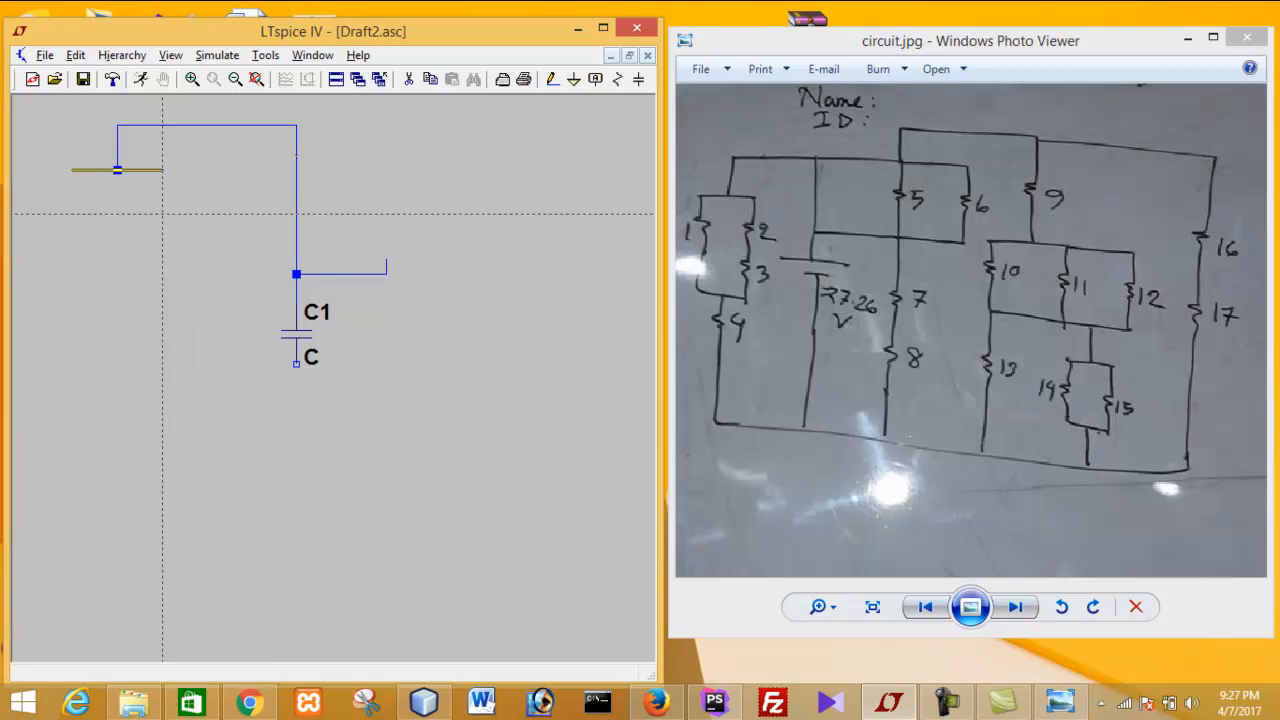
pyautogui.click(162, 170)
pyautogui.rightClick(72, 198)
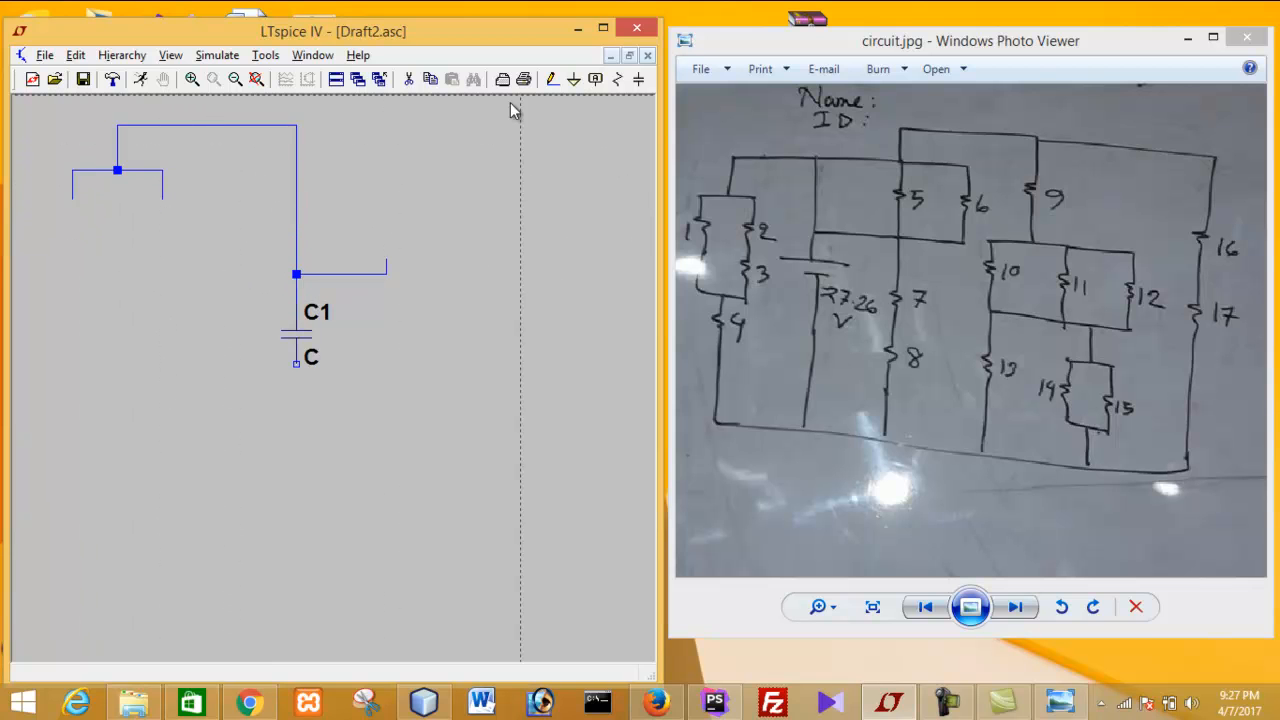
# Step: Place resistors 1 and 2 under the left crossbar's two stubs, and resistor 3 a short gap below resistor 2
pyautogui.click(619, 88)
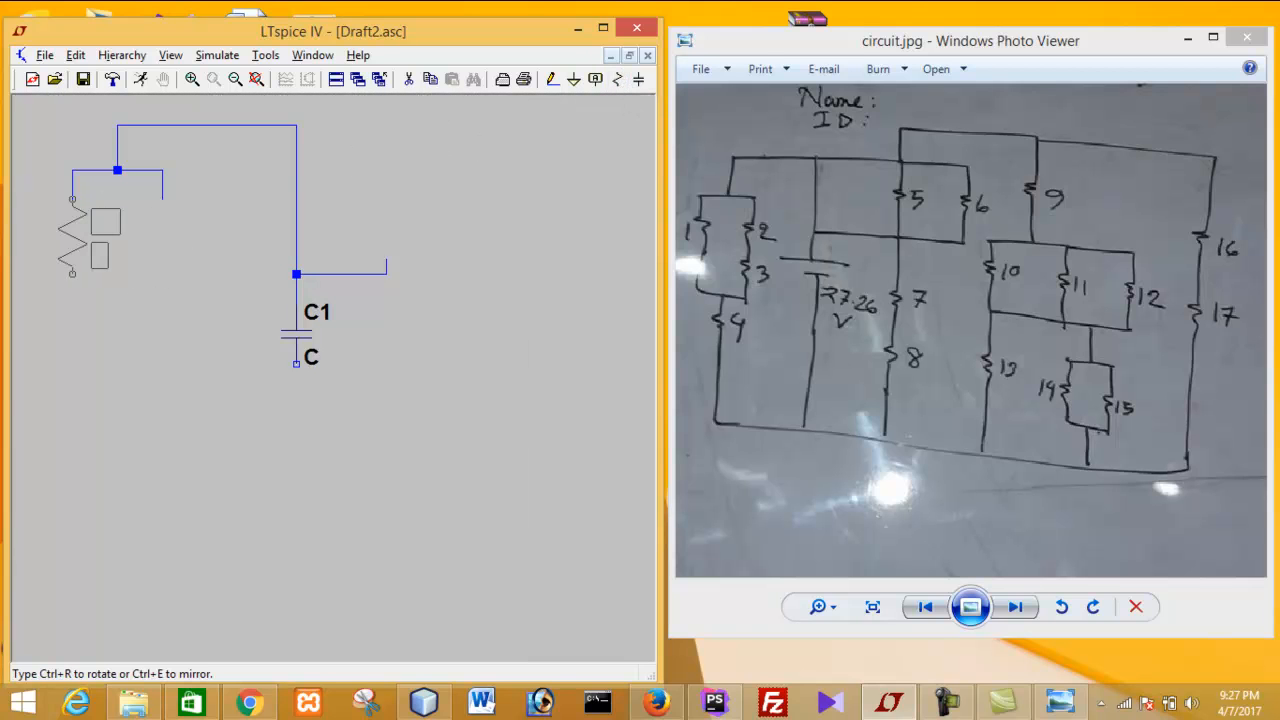
pyautogui.click(72, 200)
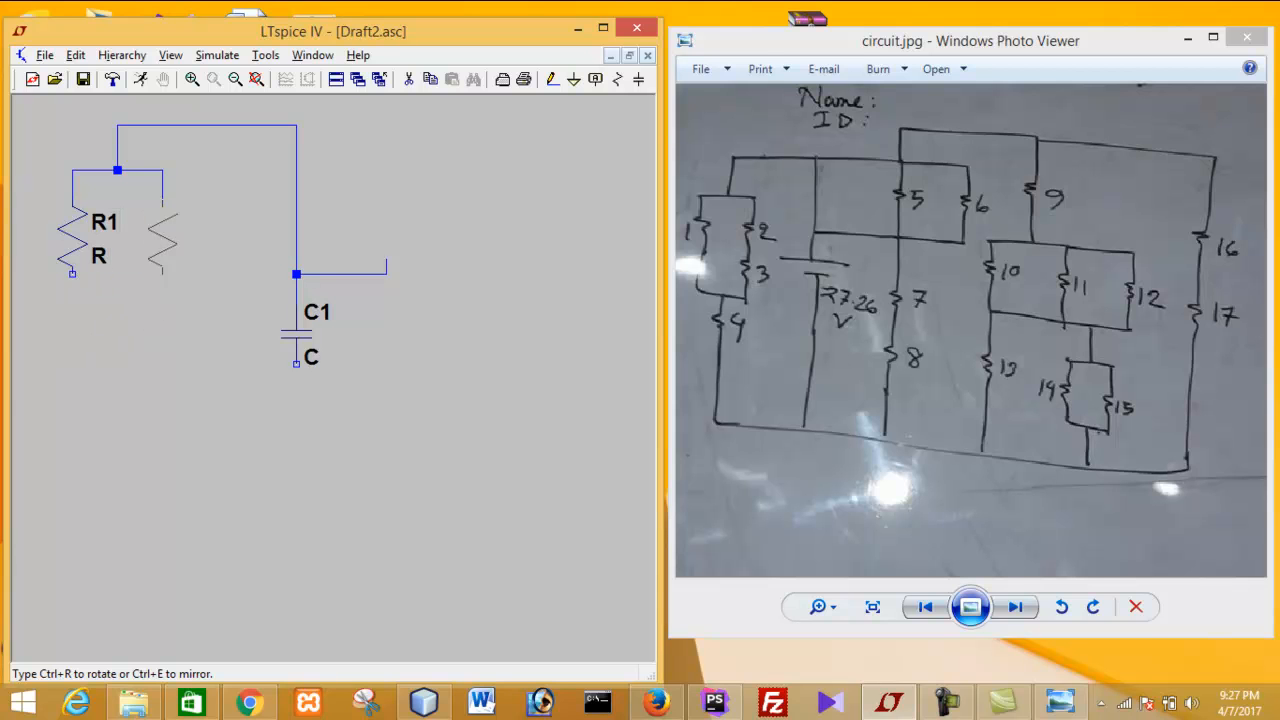
pyautogui.click(162, 200)
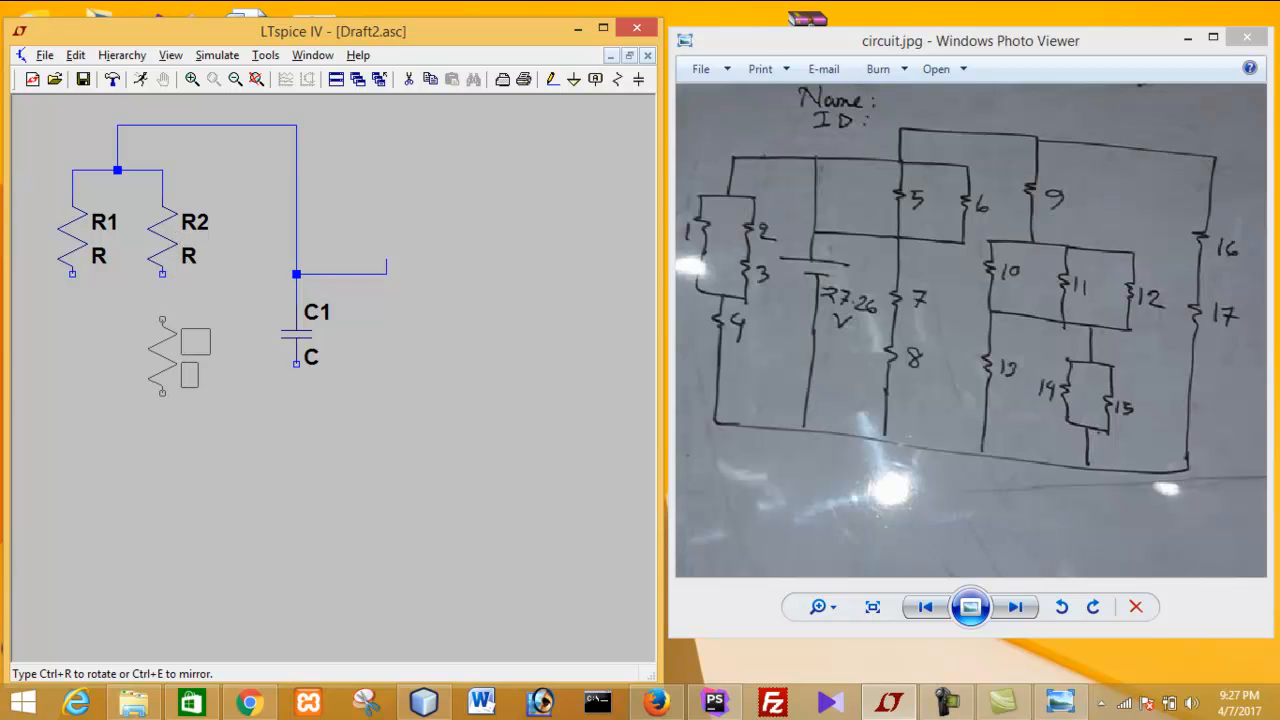
pyautogui.click(162, 305)
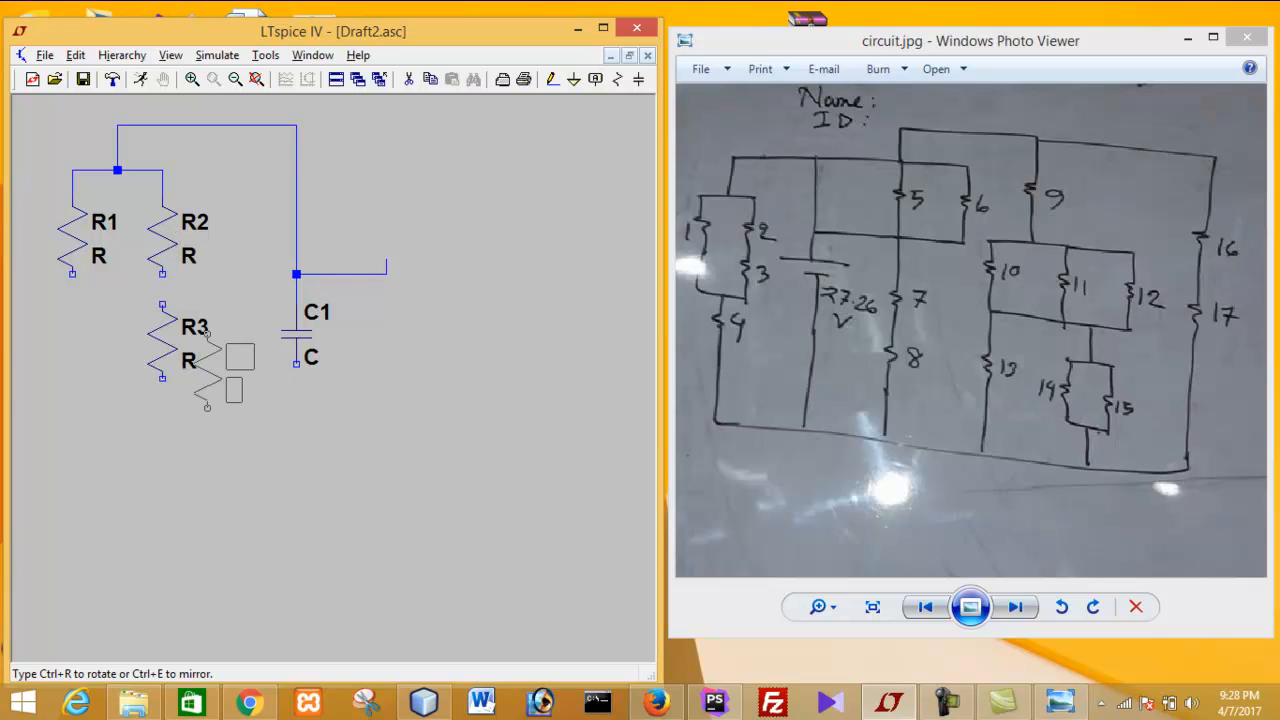
pyautogui.press('Escape')
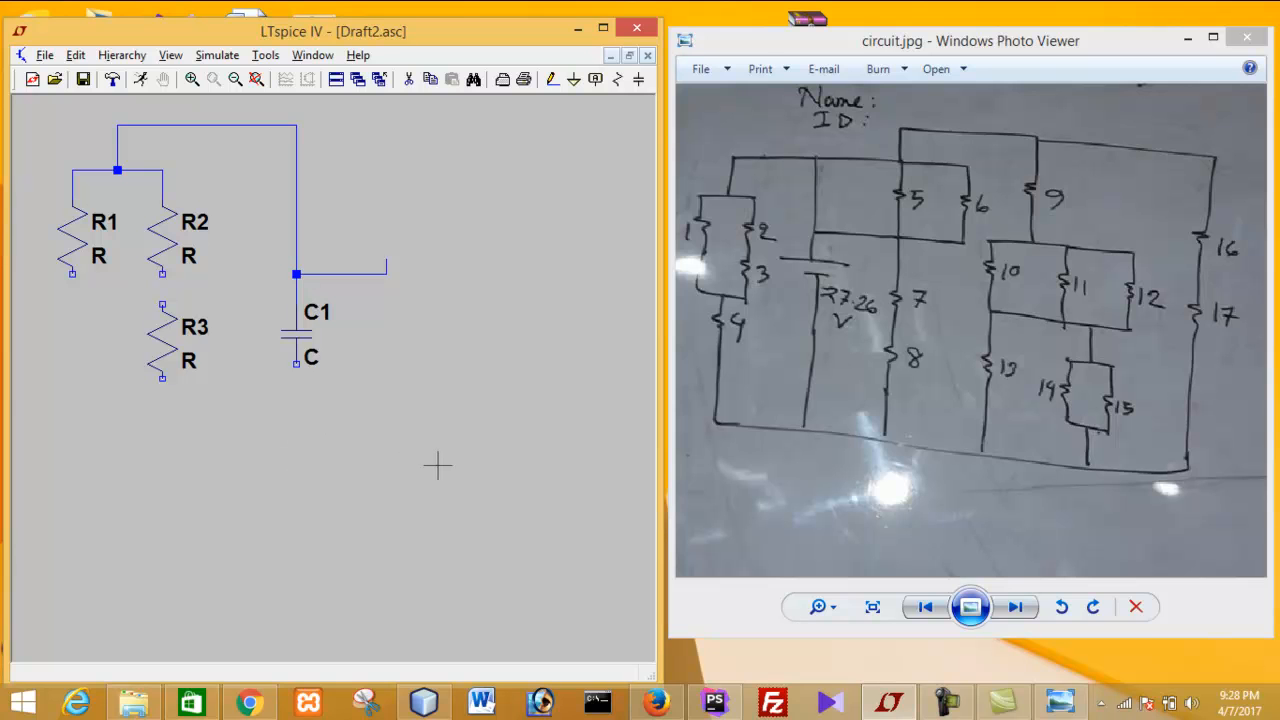
# Step: Wire the lower terminal of R2 to the upper terminal of R3
pyautogui.click(947, 702)
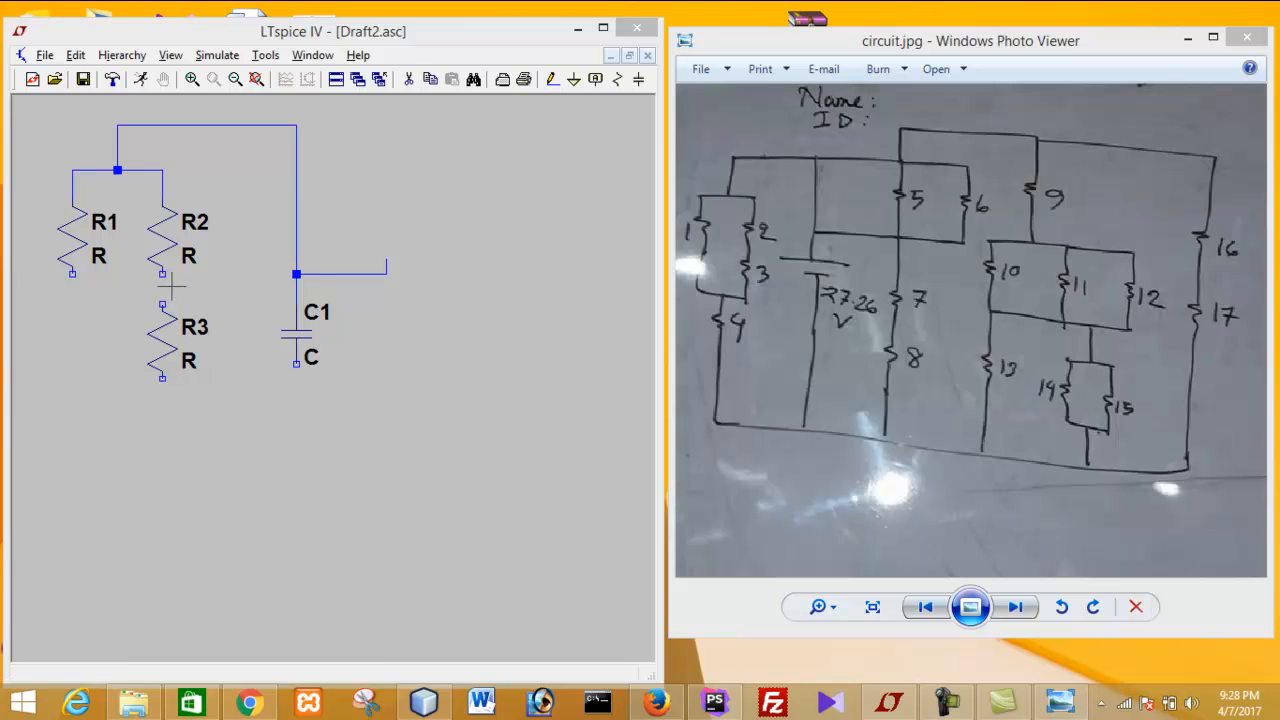
pyautogui.click(551, 80)
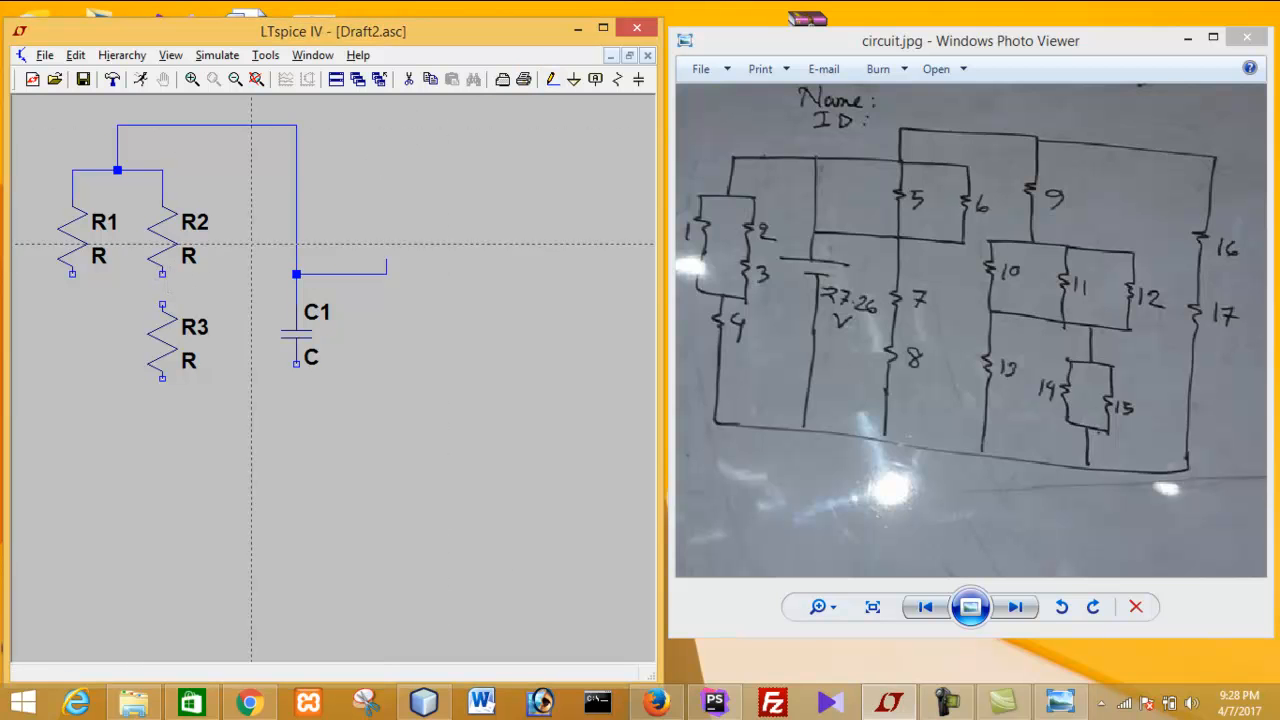
pyautogui.click(162, 273)
pyautogui.click(162, 303)
# Step: Wire from R1's lower terminal down, across and up to R3's lower terminal to close the left loop
pyautogui.click(552, 79)
pyautogui.click(72, 273)
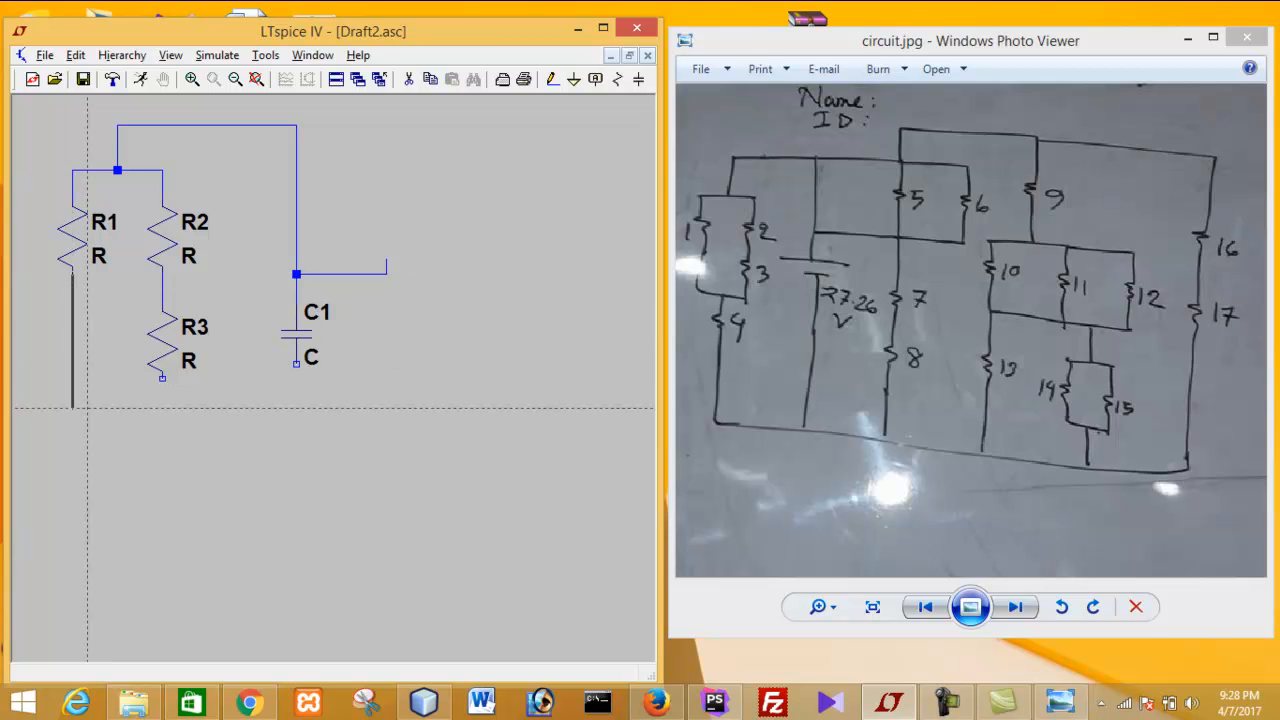
pyautogui.rightClick(72, 407)
pyautogui.click(162, 407)
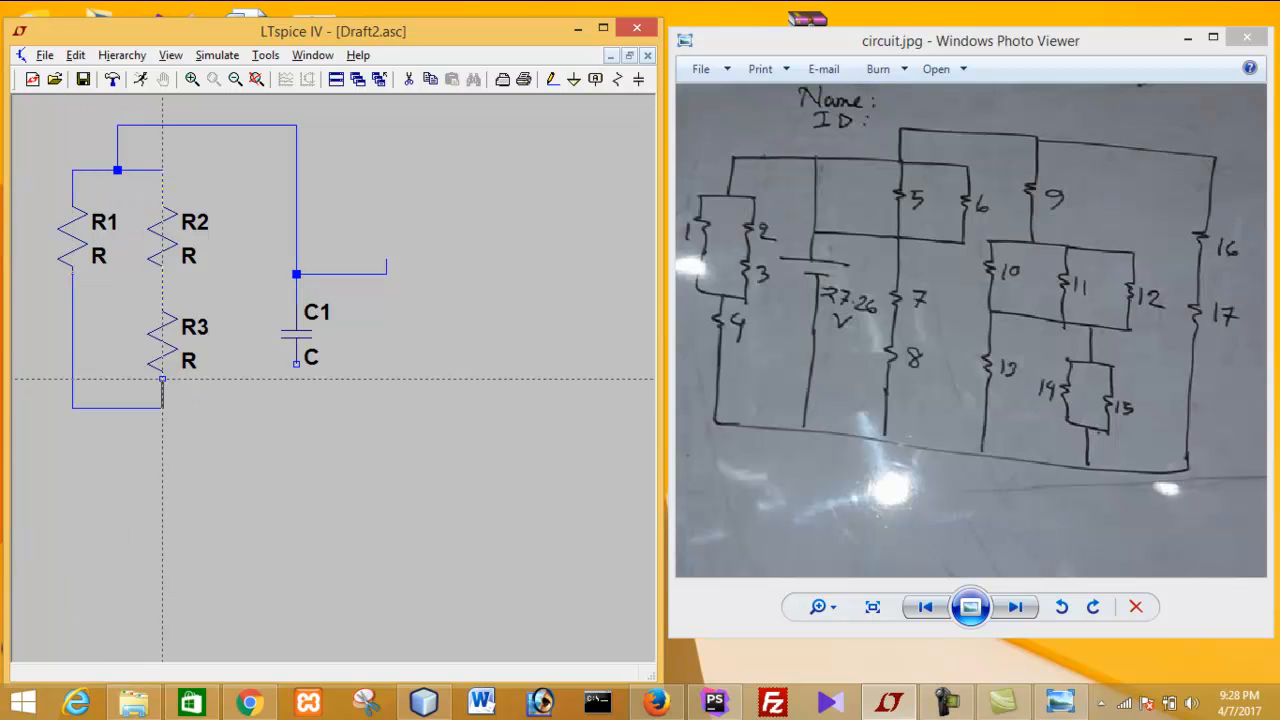
pyautogui.click(162, 379)
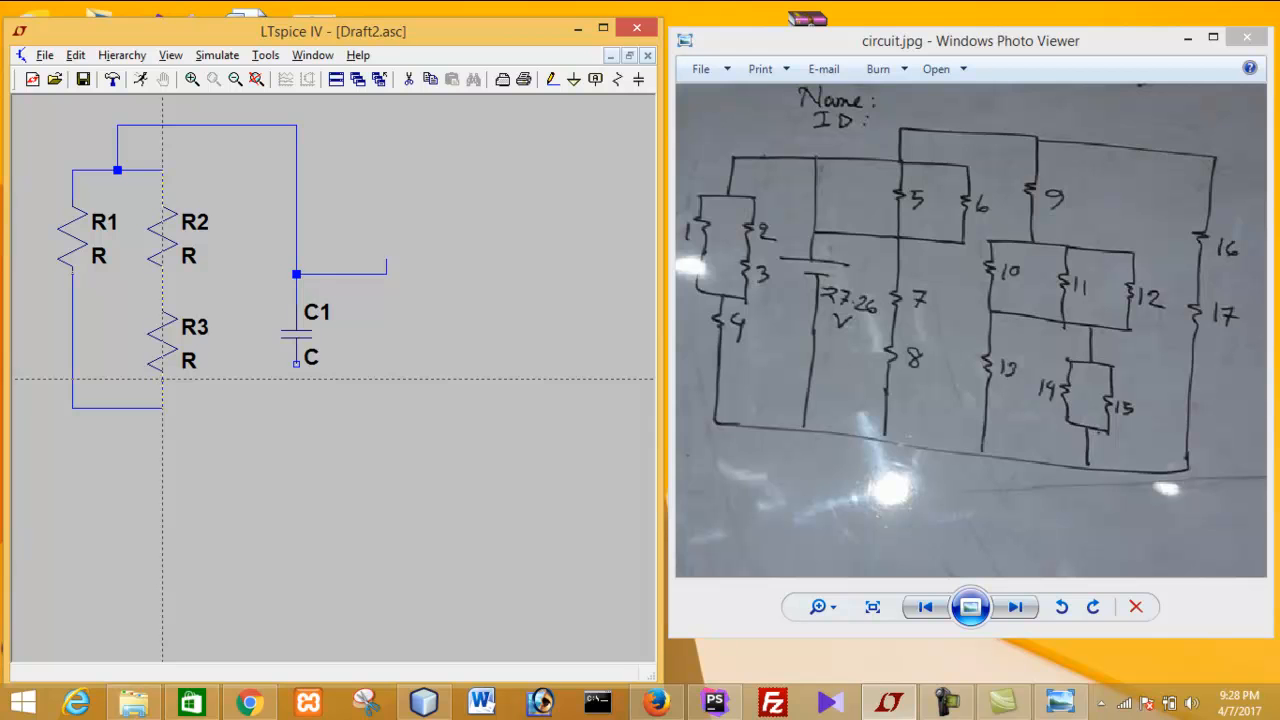
# Step: Draw a short downward stub from the middle of the loop's lower wire and place resistor 4 on it
pyautogui.click(117, 407)
pyautogui.rightClick(117, 437)
pyautogui.click(617, 79)
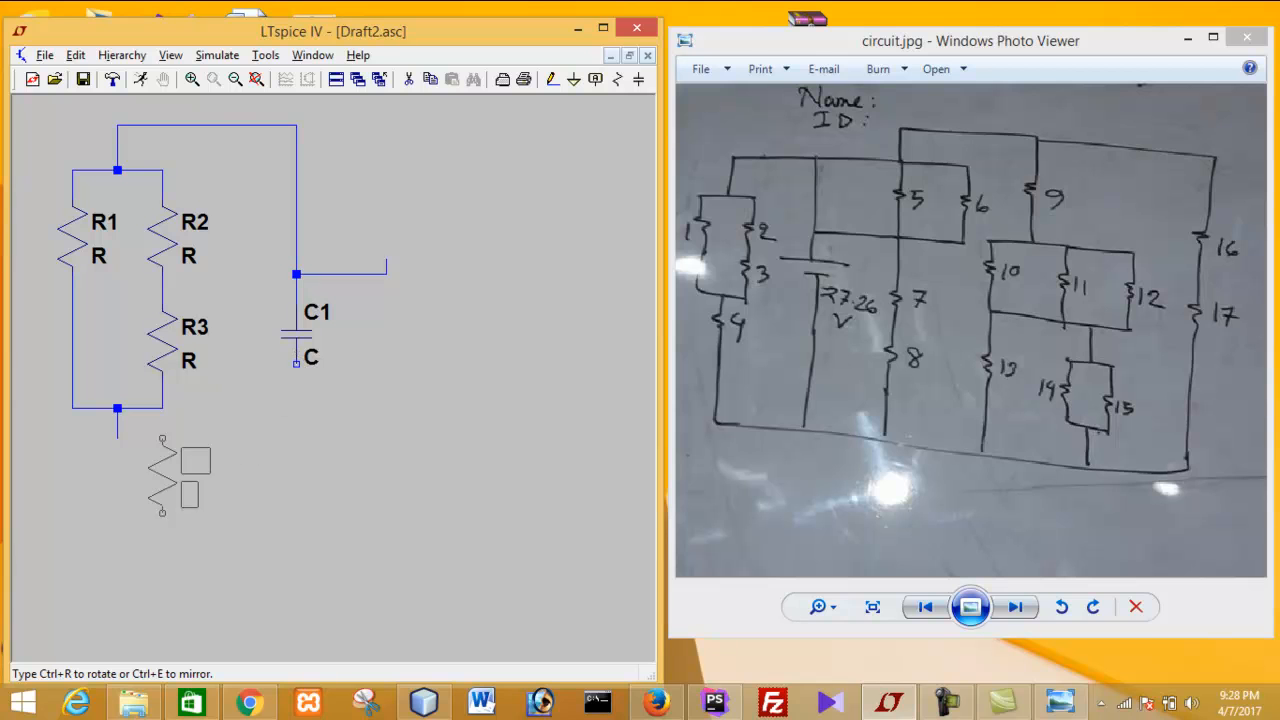
pyautogui.click(117, 436)
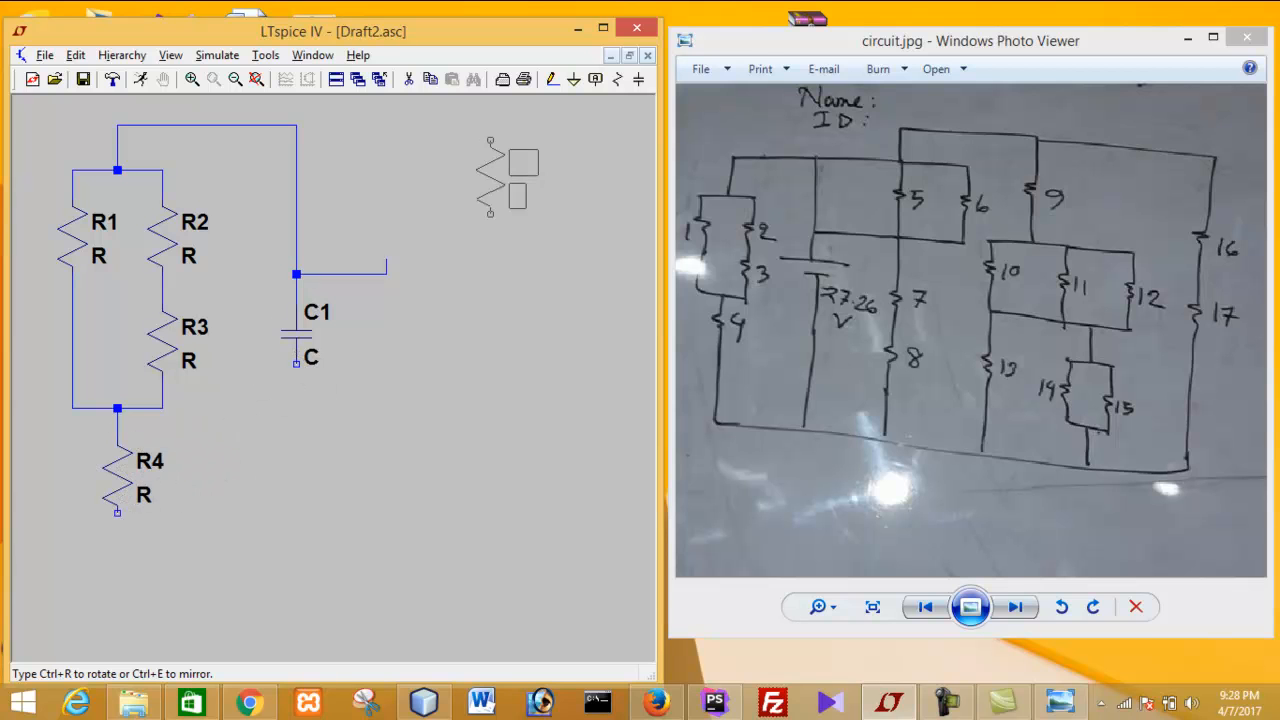
pyautogui.press('Escape')
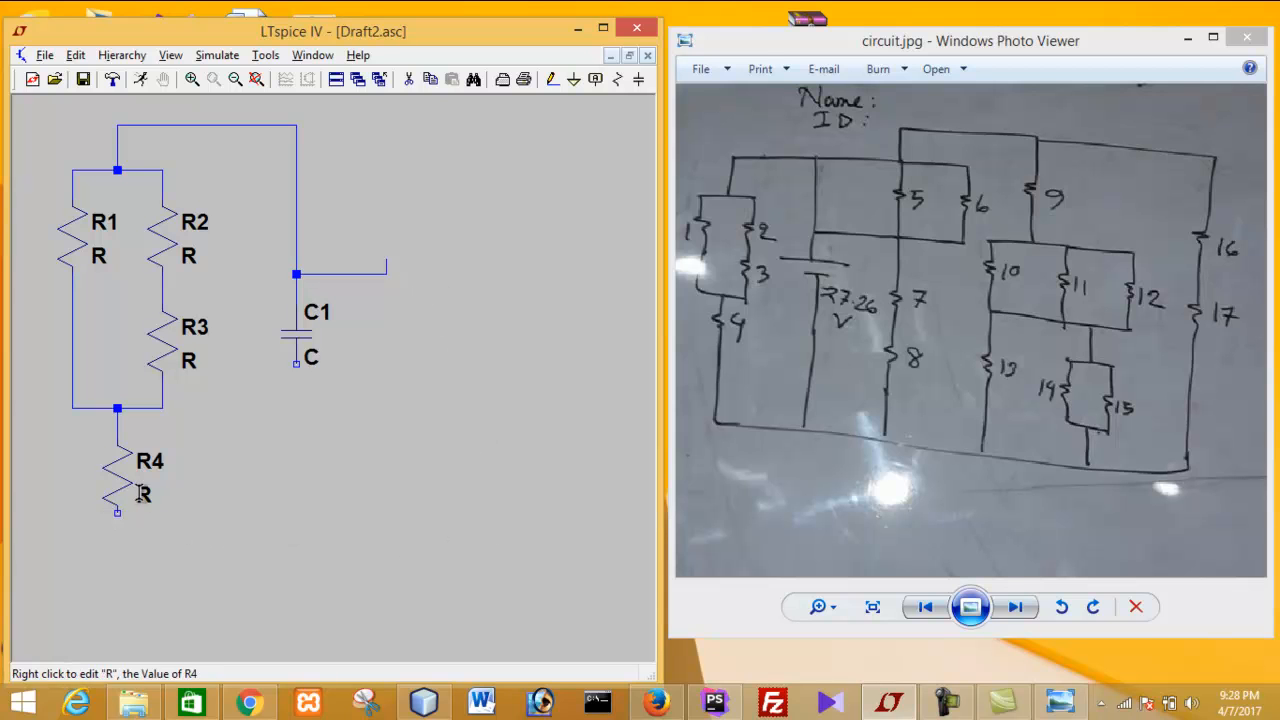
# Step: Try to draw a wire down from R4's lower terminal and rightward along the schematic's lower edge
pyautogui.click(551, 79)
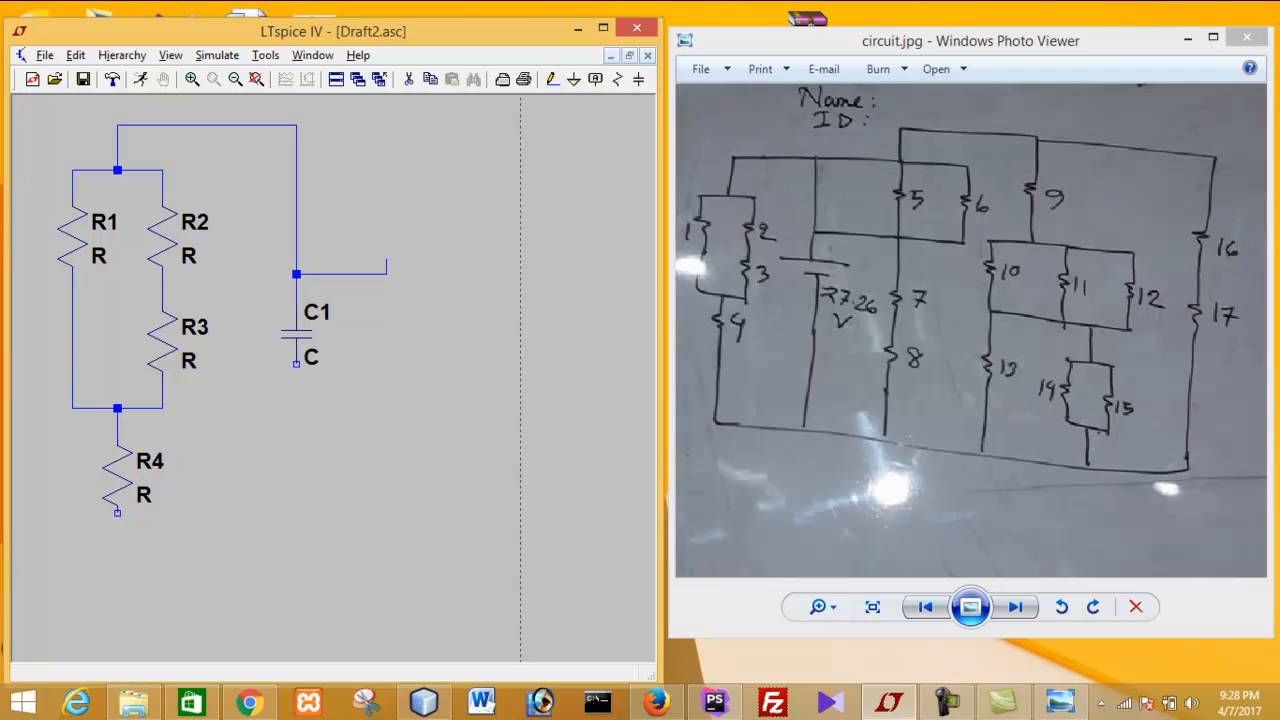
pyautogui.click(118, 513)
pyautogui.click(132, 588)
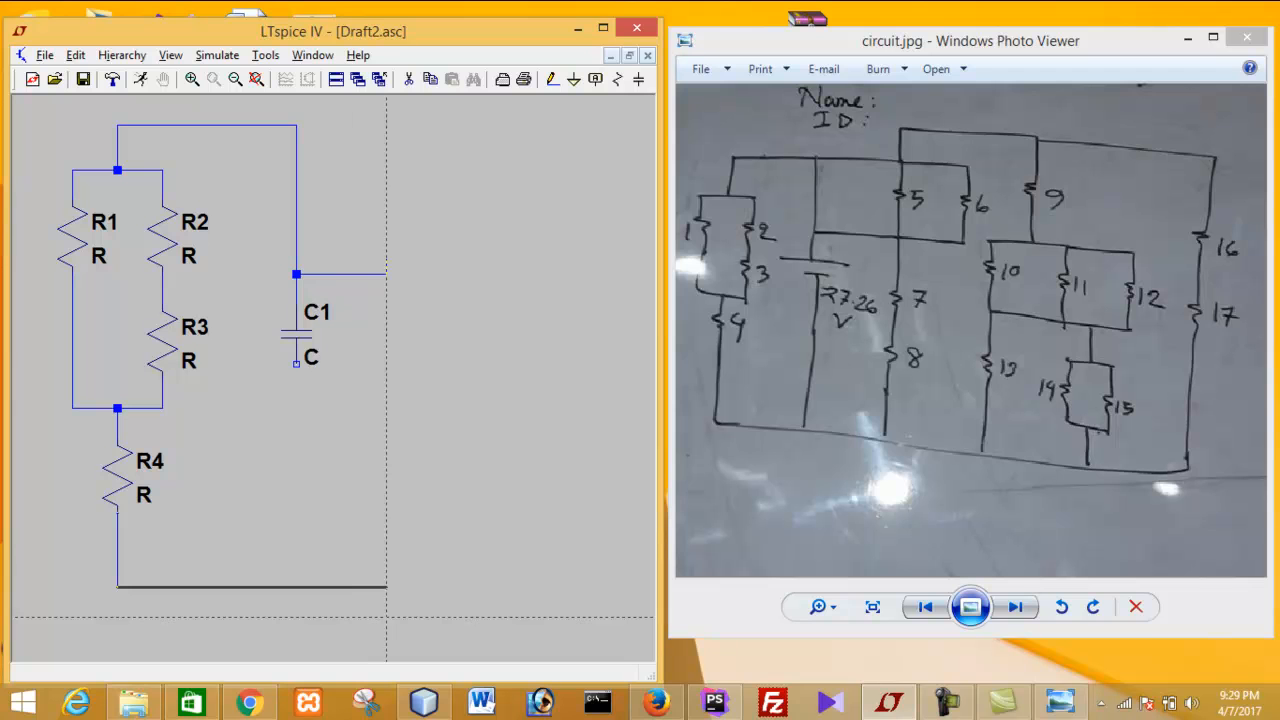
pyautogui.rightClick(611, 603)
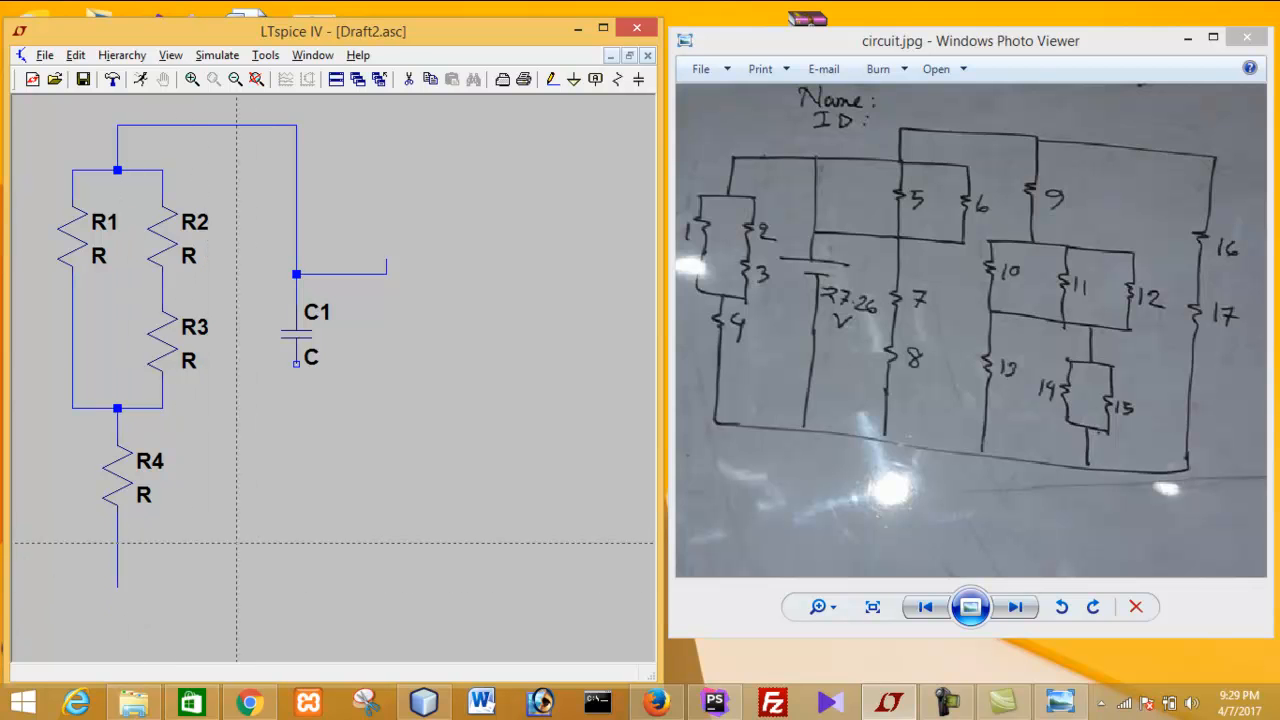
pyautogui.click(117, 587)
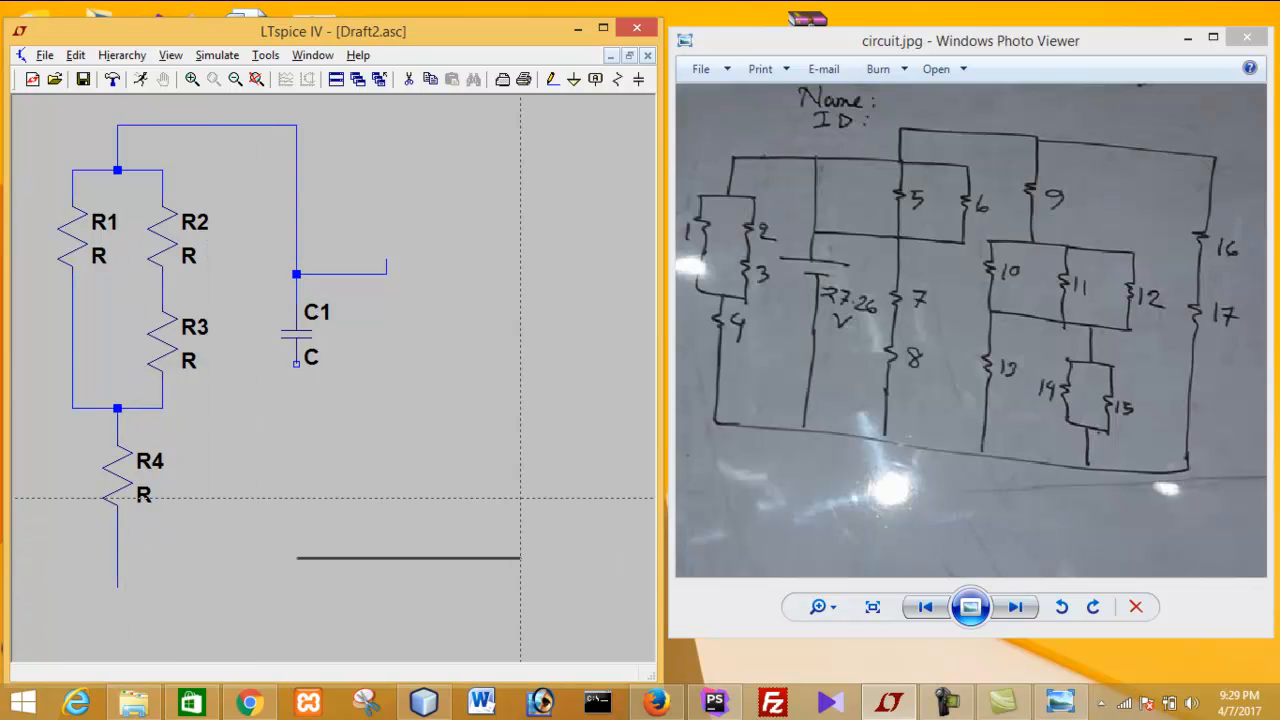
pyautogui.click(296, 558)
pyautogui.rightClick(398, 485)
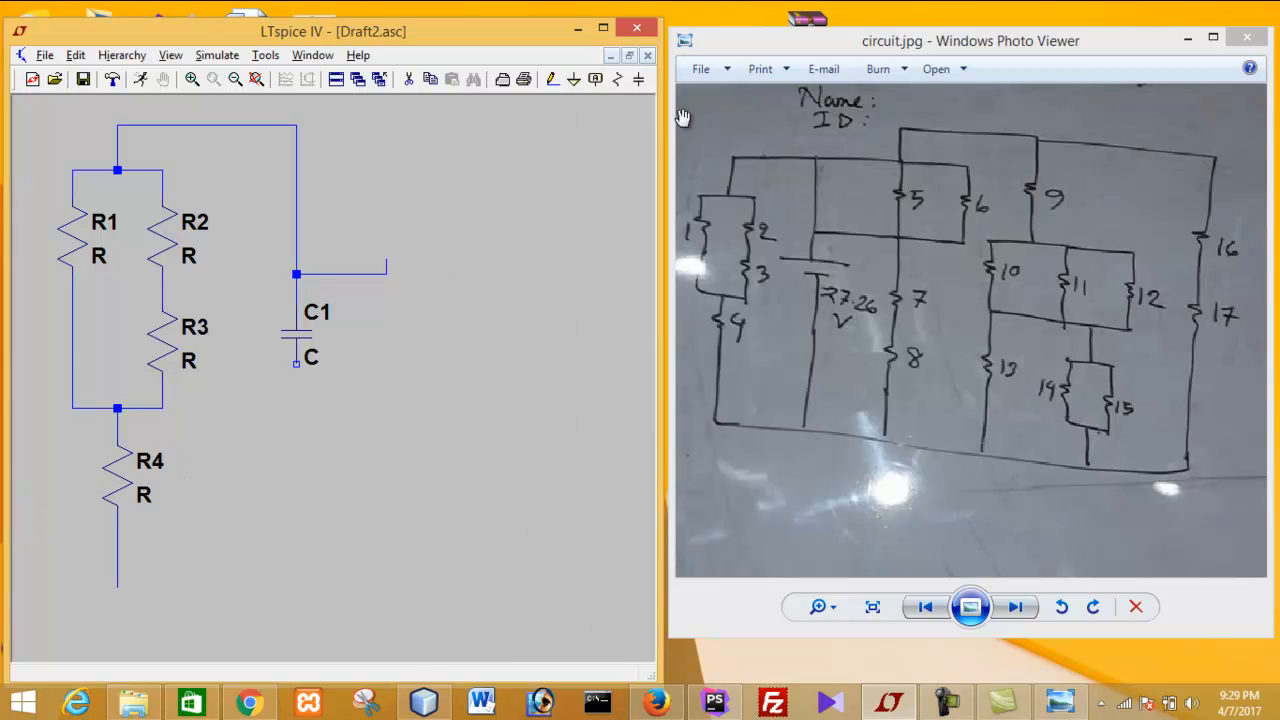
# Step: Undo the wire below R4 and resize the photo and schematic windows to fit side by side
pyautogui.moveTo(660, 103); pyautogui.dragTo(754, 145)
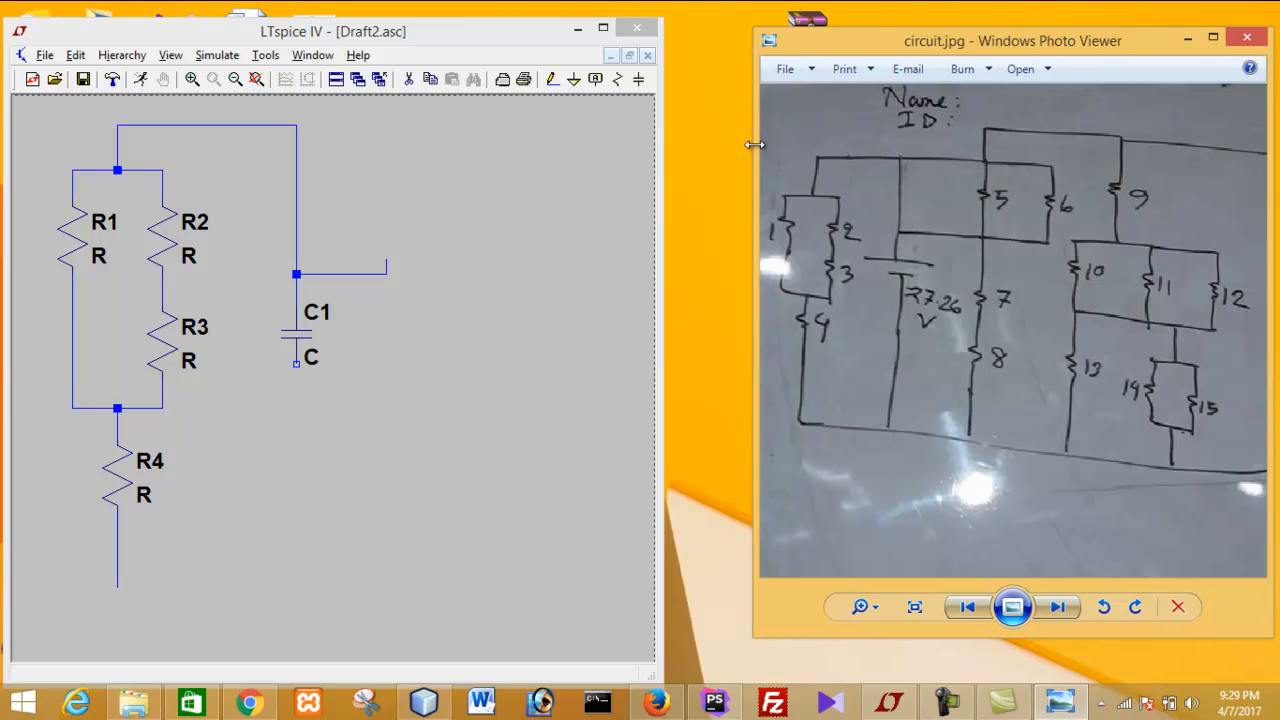
pyautogui.click(661, 160)
pyautogui.moveTo(660, 160); pyautogui.dragTo(847, 165)
pyautogui.click(769, 81)
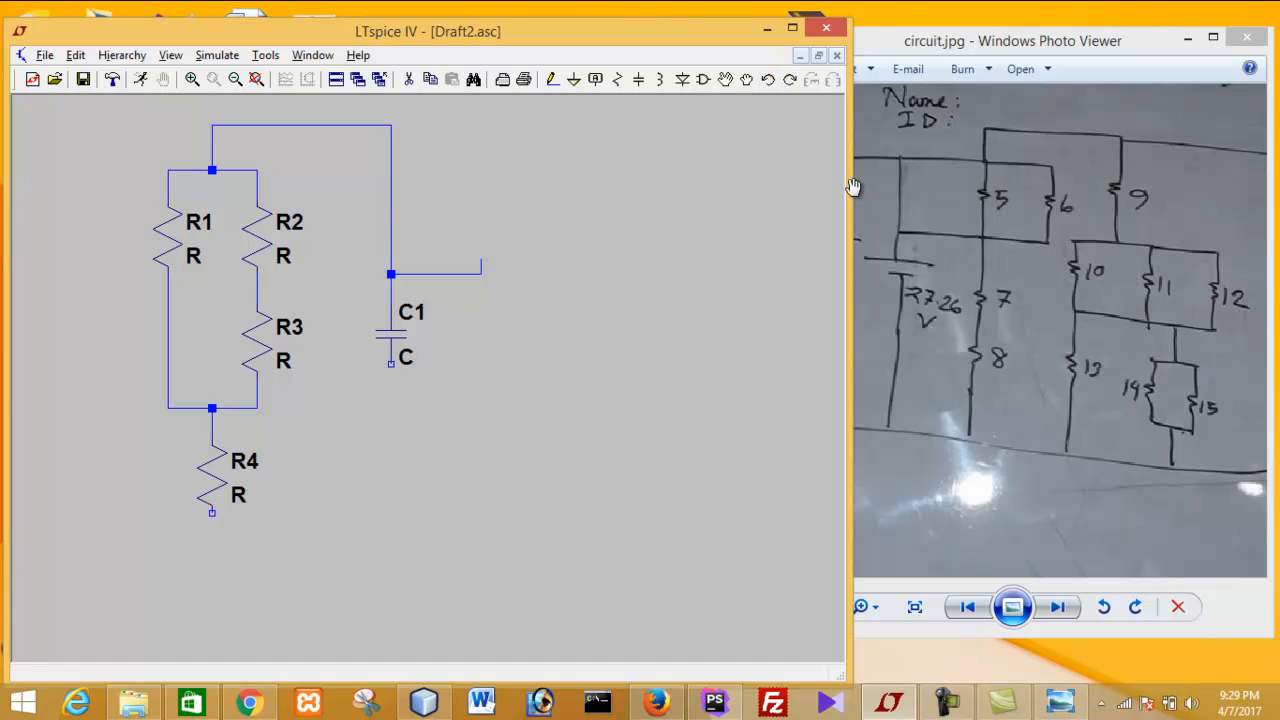
pyautogui.moveTo(846, 186); pyautogui.dragTo(640, 204)
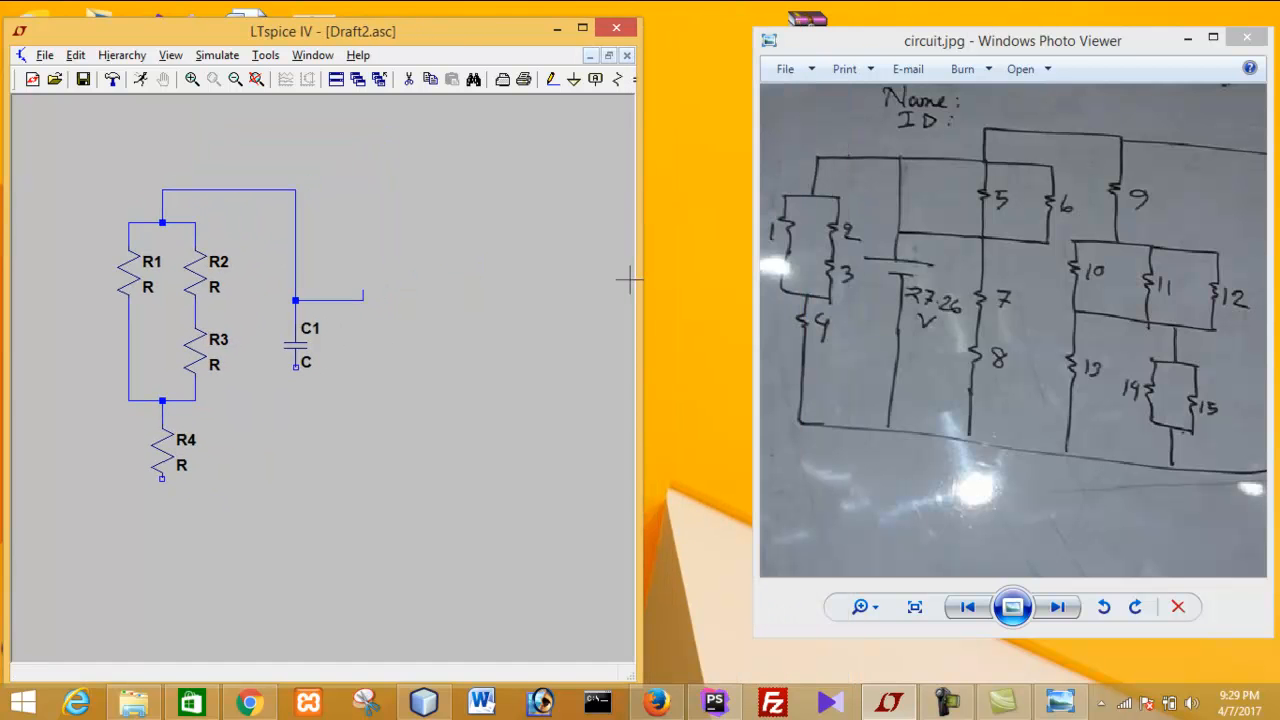
# Step: Wire down from R4's lower terminal and far rightward as the network's long bottom rail
pyautogui.click(552, 79)
pyautogui.click(162, 478)
pyautogui.click(162, 578)
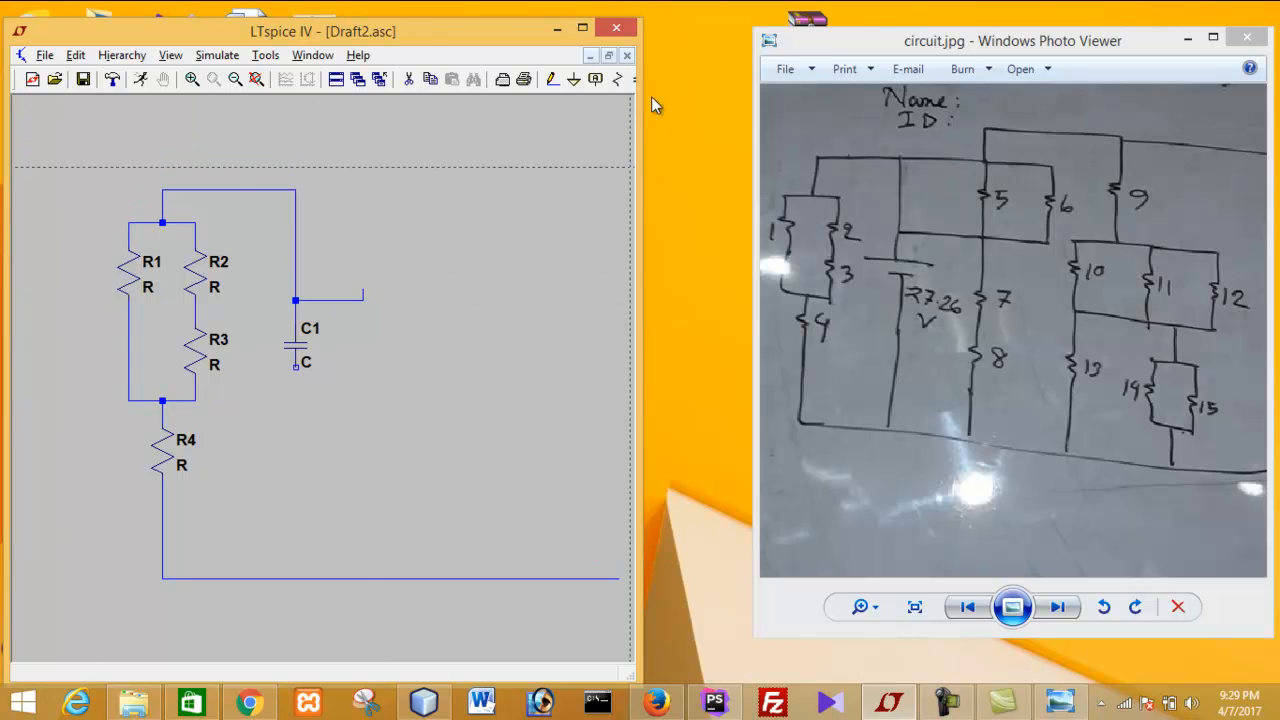
# Step: Widen the schematic window and pan the circuit photo to bring resistors 16 and 17 into view
pyautogui.moveTo(640, 154); pyautogui.dragTo(736, 156)
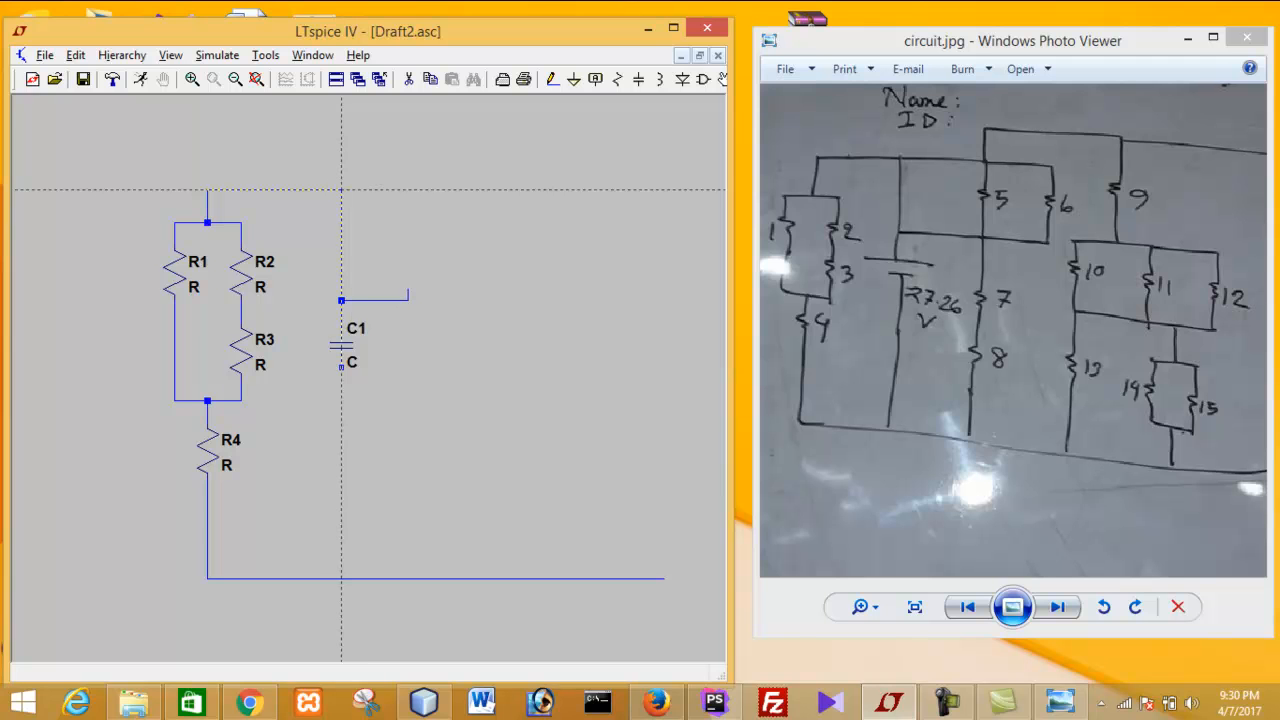
pyautogui.click(341, 190)
pyautogui.moveTo(916, 259); pyautogui.dragTo(944, 276)
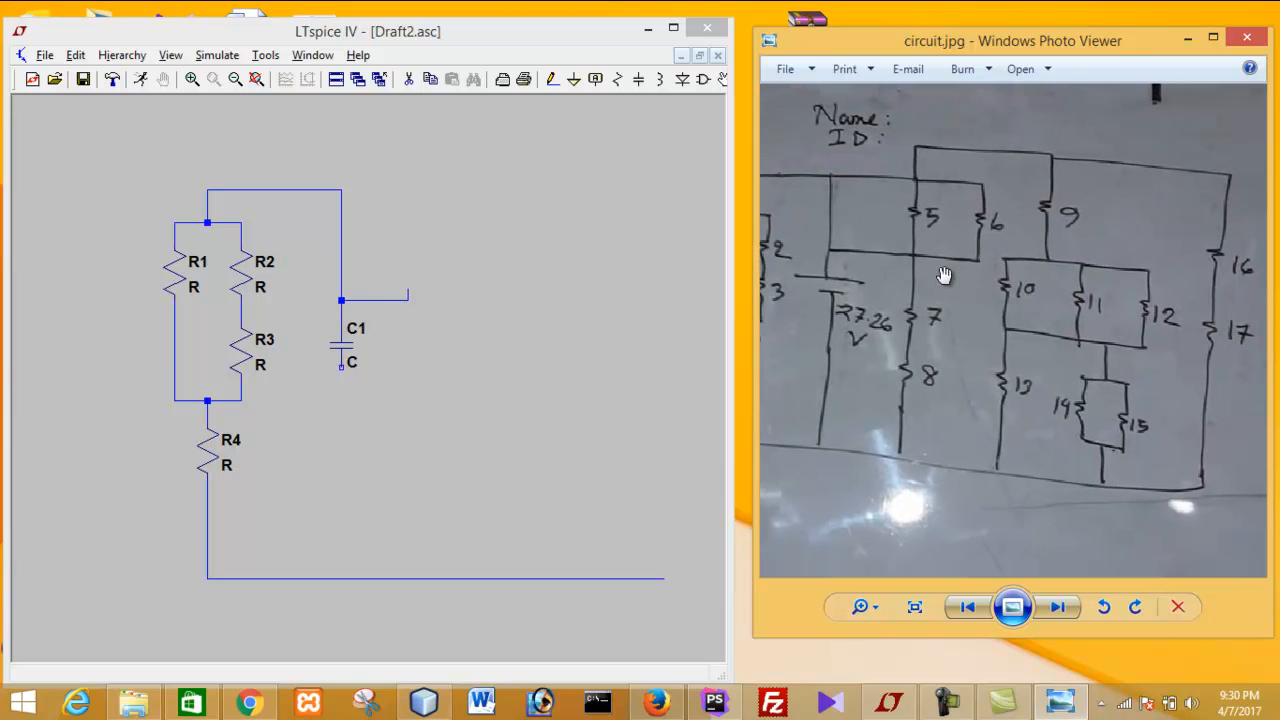
pyautogui.click(341, 300)
pyautogui.rightClick(569, 200)
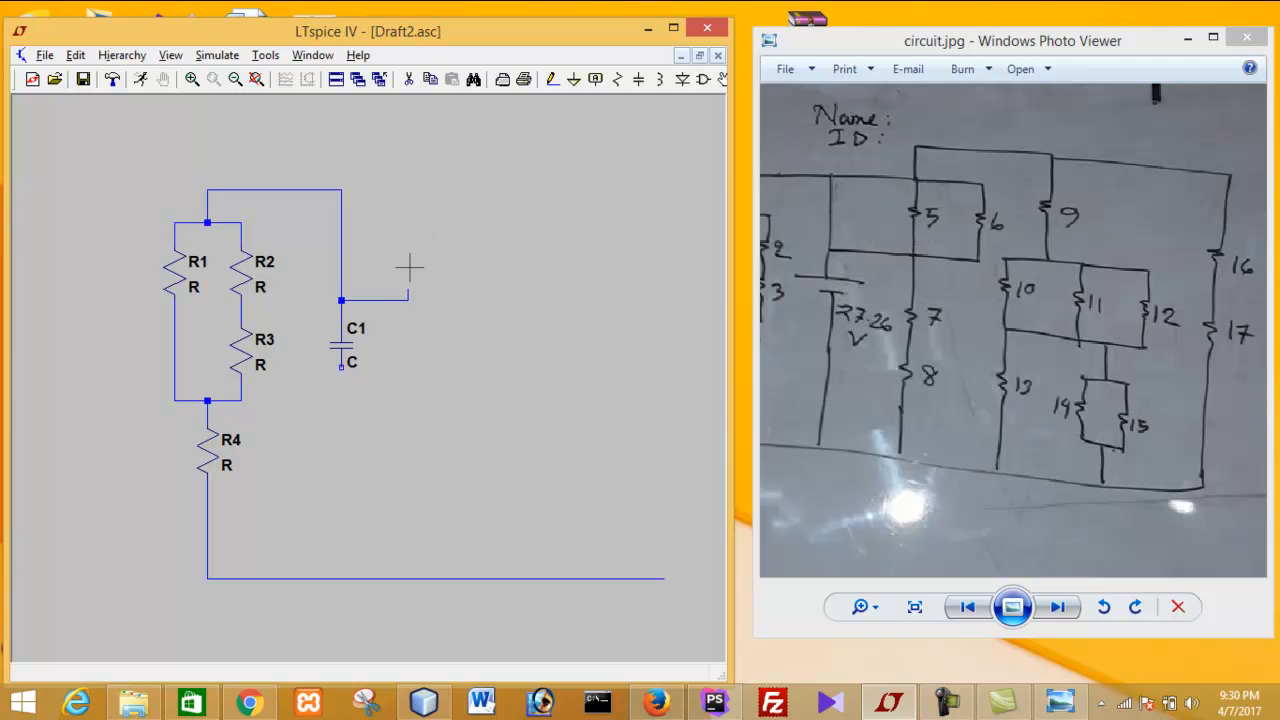
pyautogui.click(666, 86)
pyautogui.click(634, 192)
pyautogui.press('Escape')
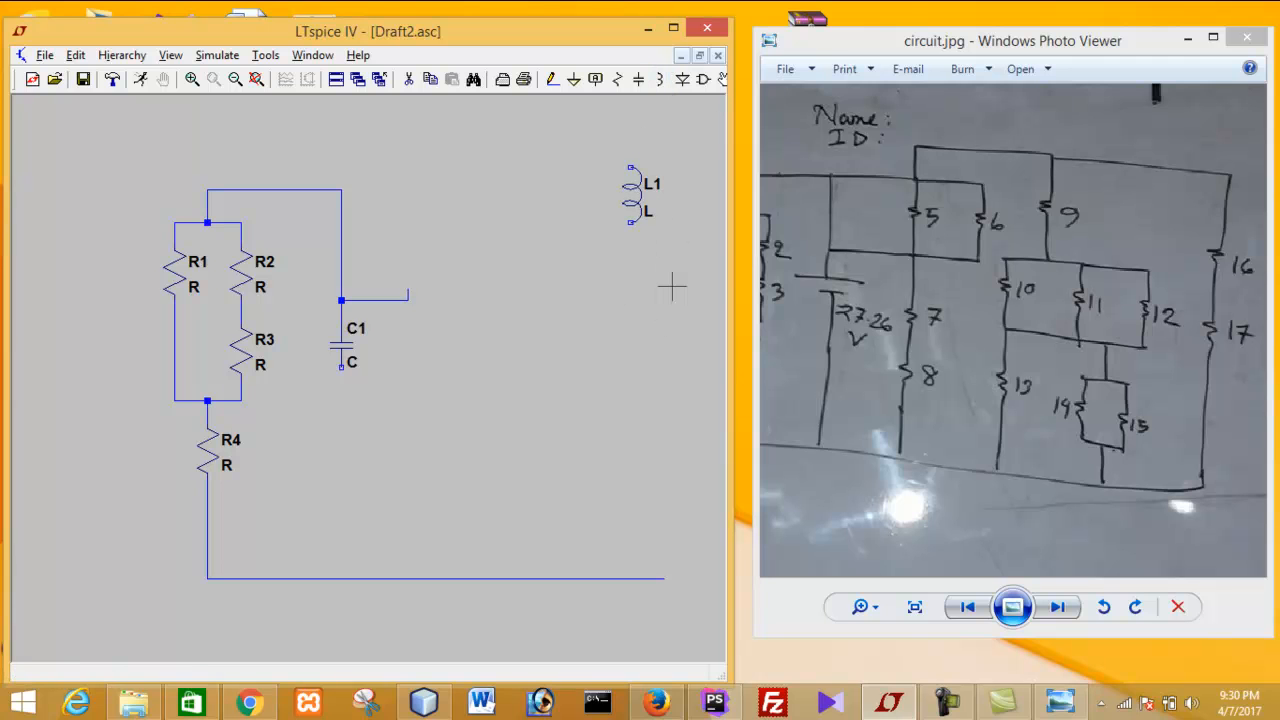
pyautogui.press('Delete')
pyautogui.click(640, 205)
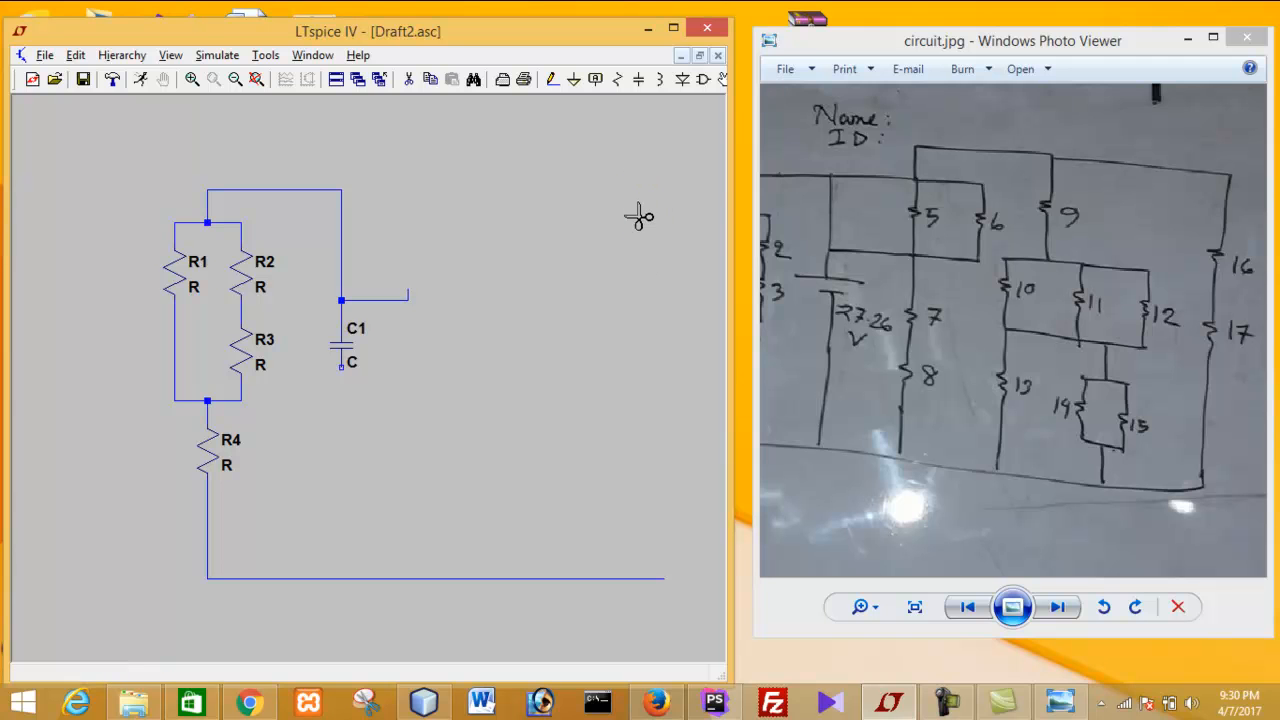
# Step: Place resistor 5 on the short upward stub of the branch to the right of the capacitor
pyautogui.click(619, 80)
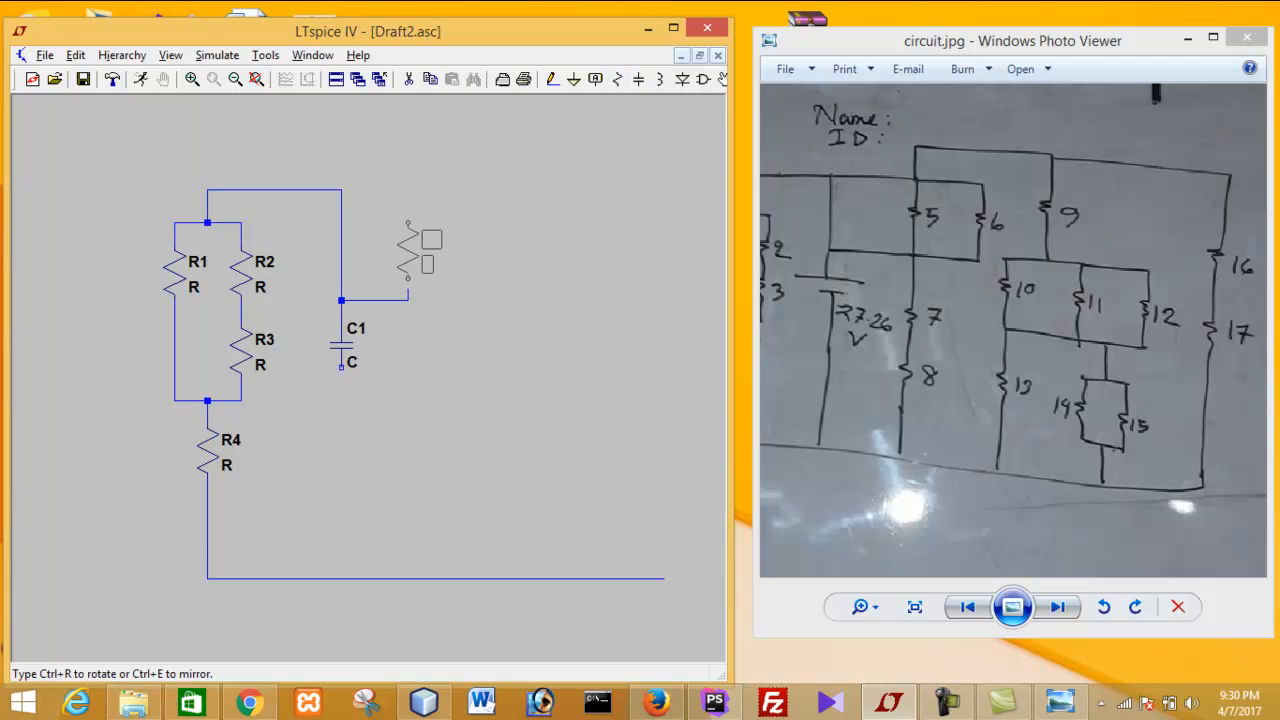
pyautogui.click(407, 233)
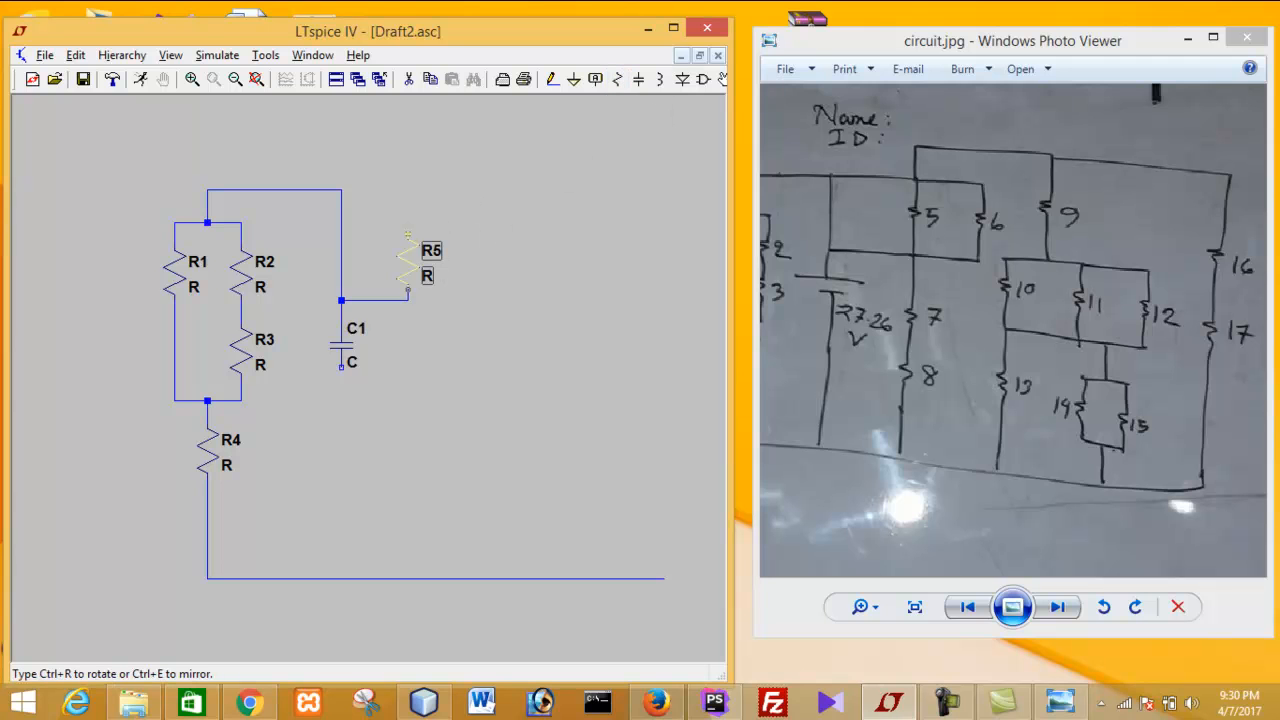
pyautogui.press('Escape')
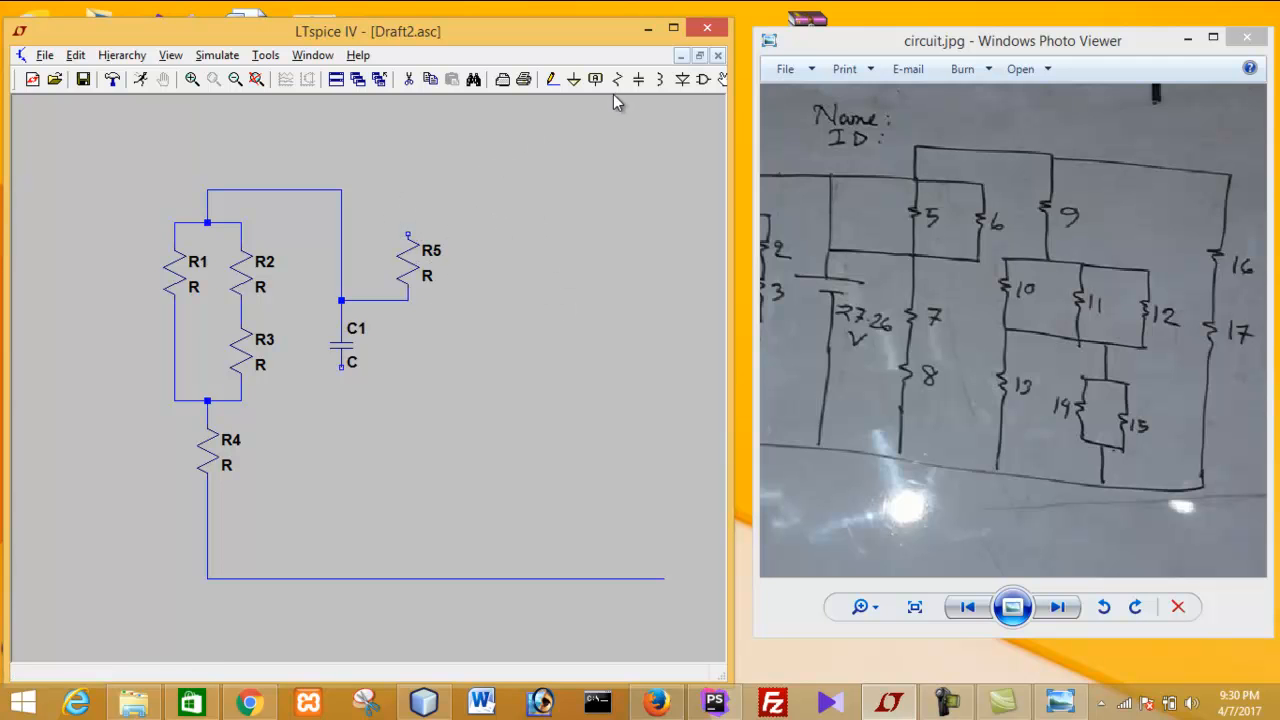
# Step: Wire up from R5's upper terminal and far rightward as a top rail, widening the schematic window to extend it
pyautogui.click(552, 80)
pyautogui.click(408, 234)
pyautogui.click(408, 121)
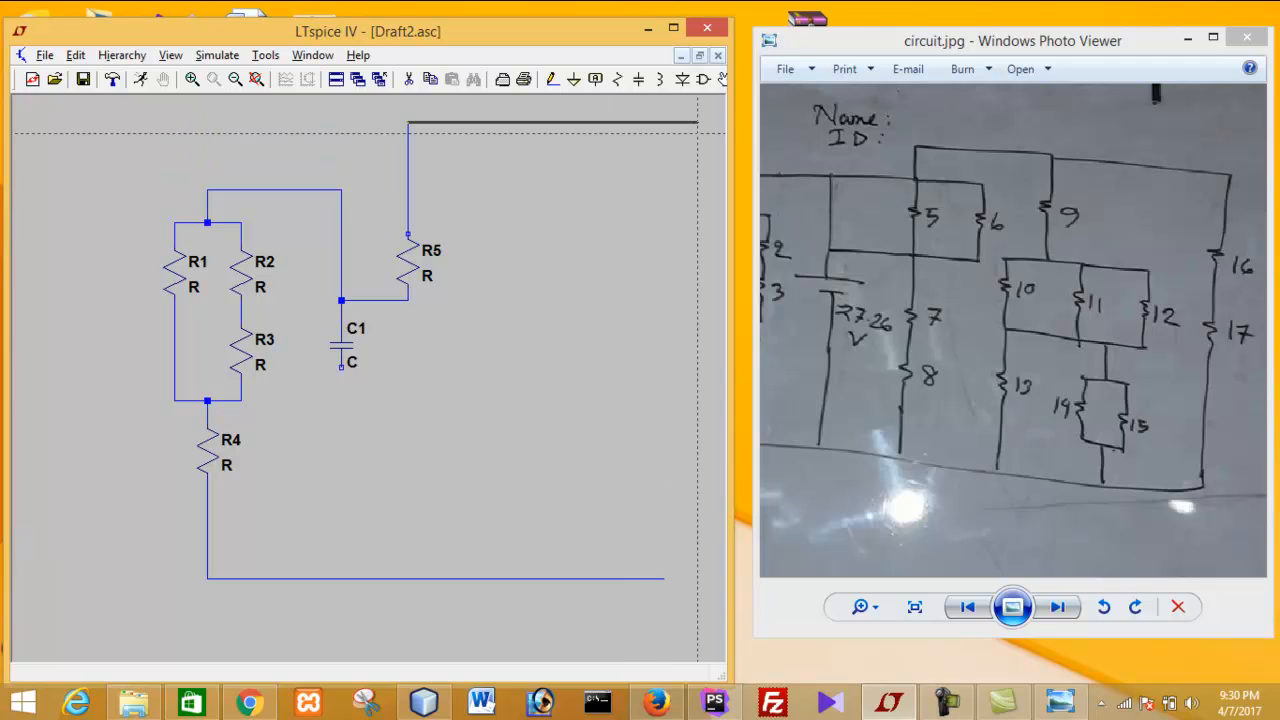
pyautogui.click(697, 131)
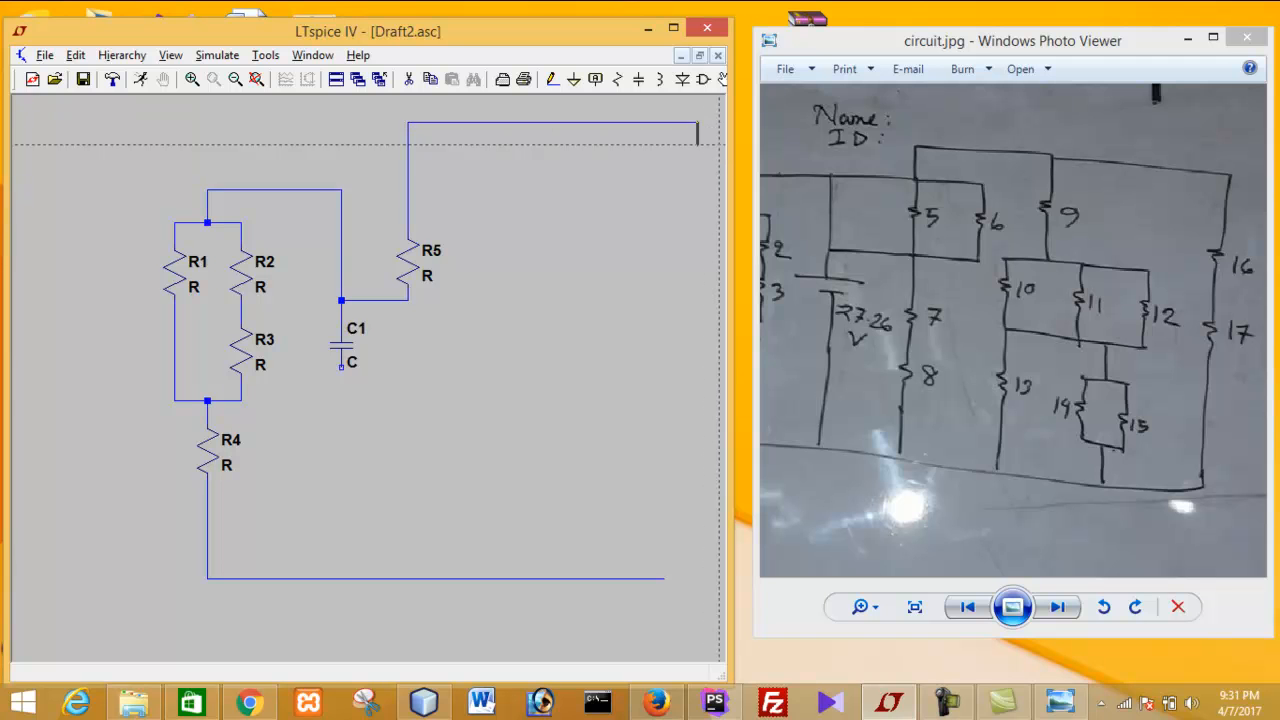
pyautogui.moveTo(733, 160); pyautogui.dragTo(806, 156)
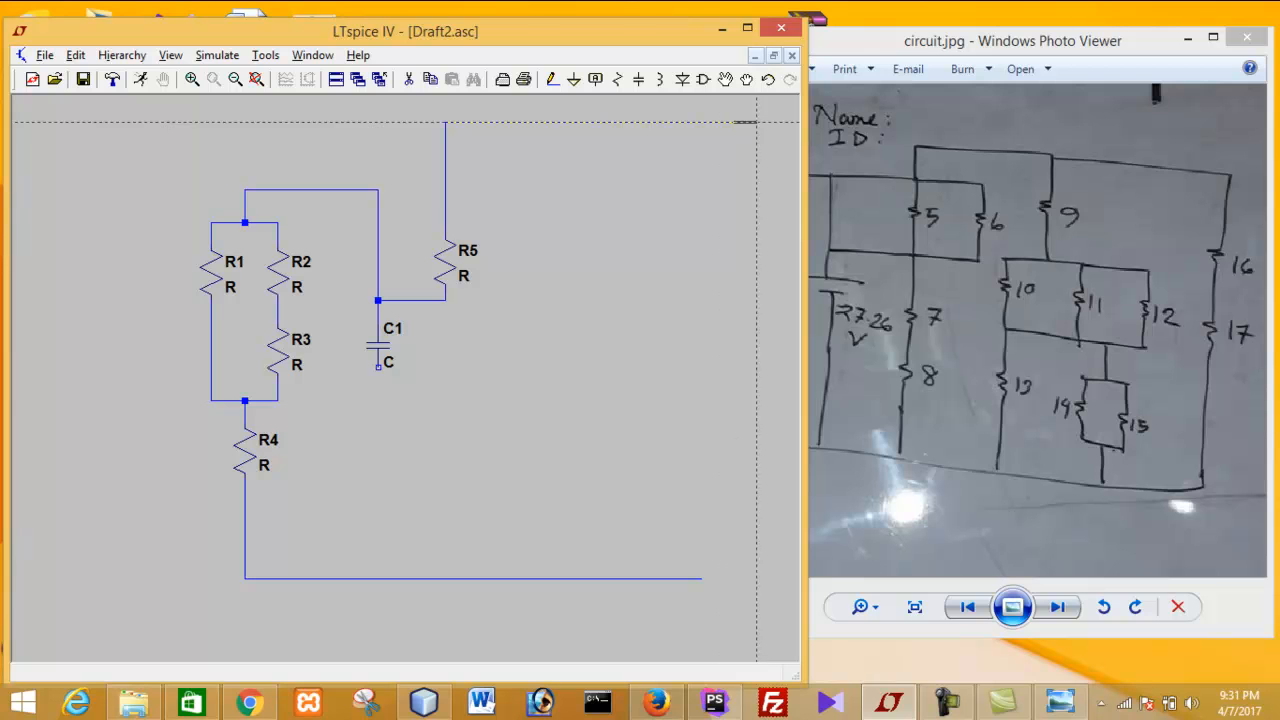
pyautogui.click(767, 122)
pyautogui.press('Escape')
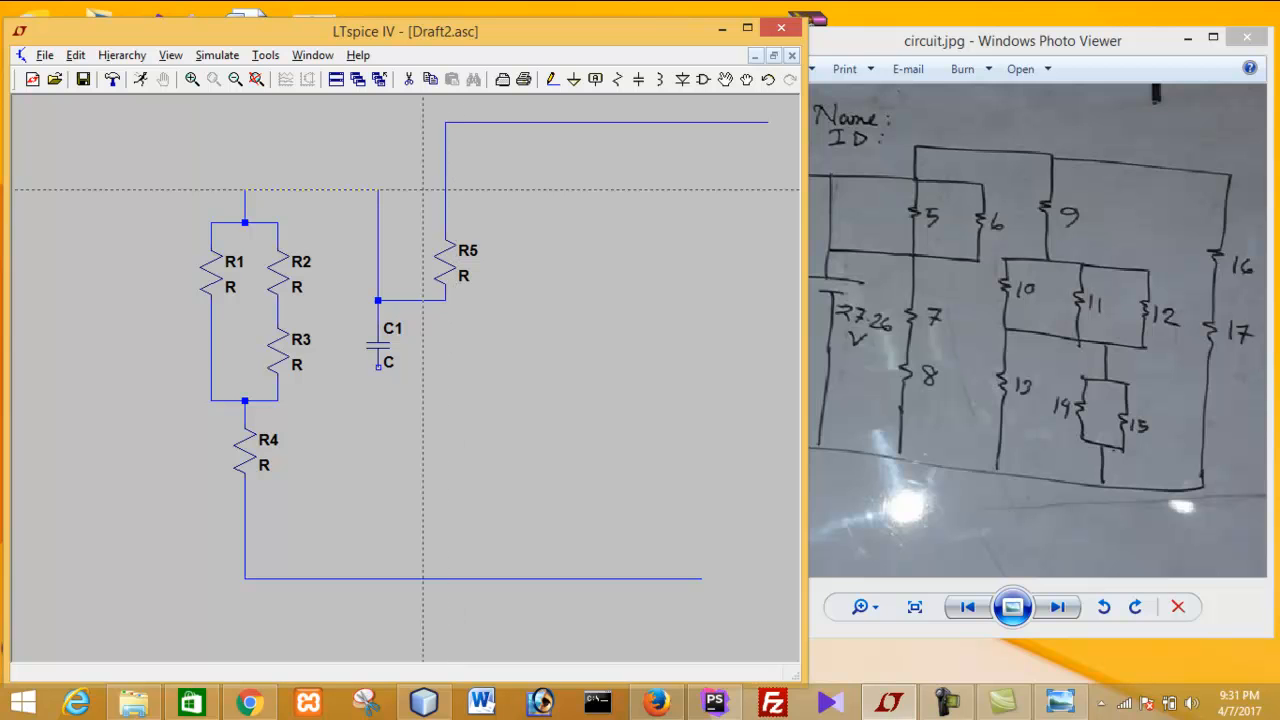
# Step: Extend the wire rightward from the corner above the capacitor, past R5's vertical wire, ending in a short downward stub
pyautogui.click(378, 189)
pyautogui.click(378, 189)
pyautogui.click(512, 189)
pyautogui.click(512, 211)
# Step: Place resistor 6 on the short downward stub at the end of the wire running past R5
pyautogui.click(617, 80)
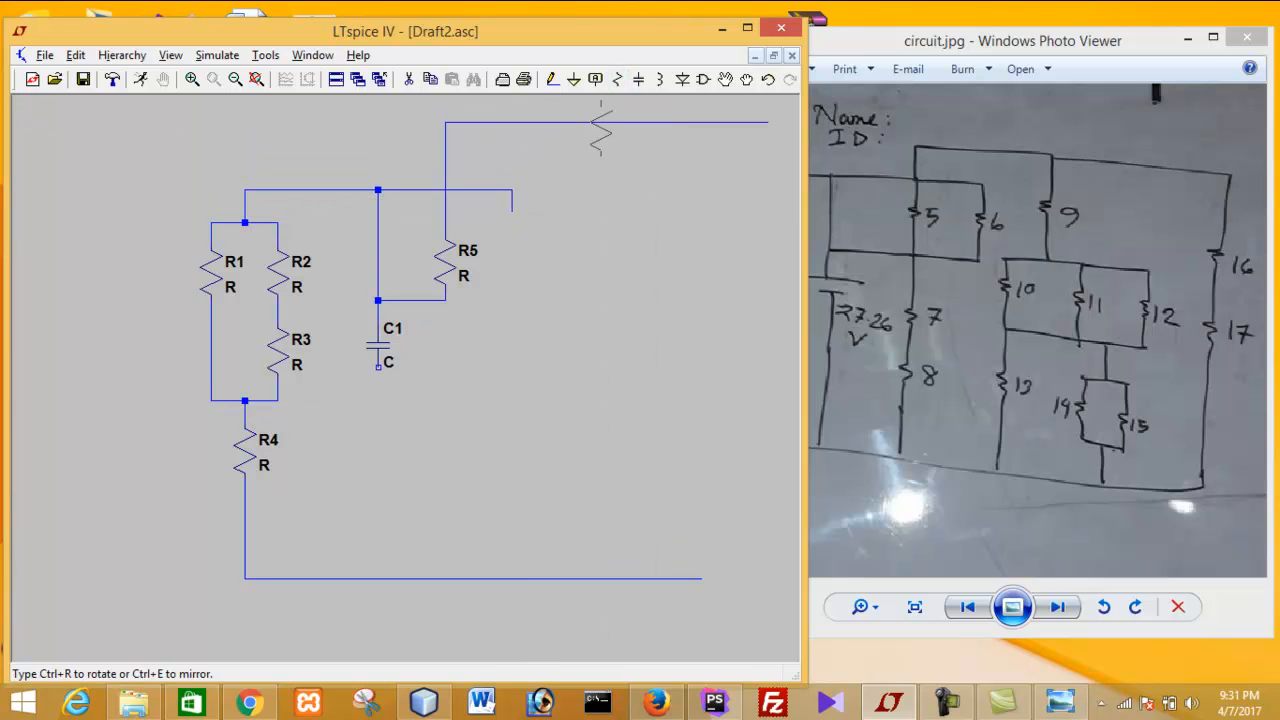
pyautogui.click(512, 212)
pyautogui.press('Escape')
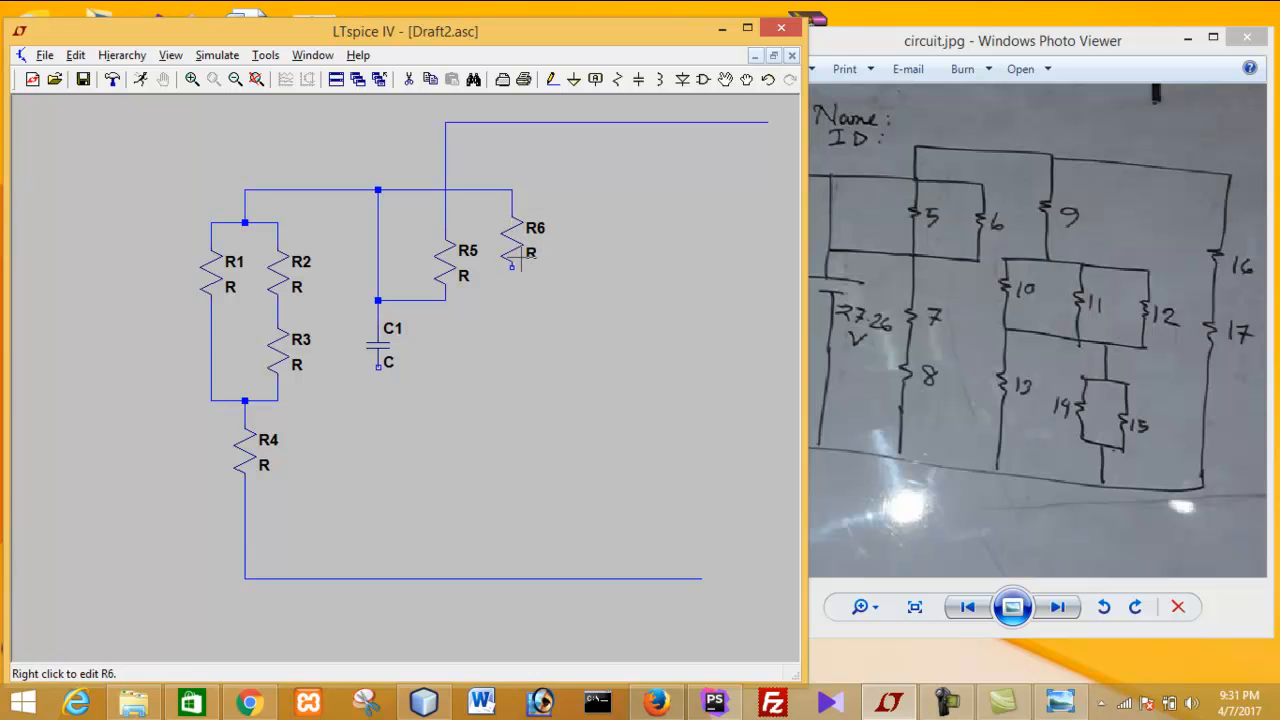
# Step: Wire R6's lower terminal down and across to the junction at R5's lower terminal
pyautogui.click(558, 82)
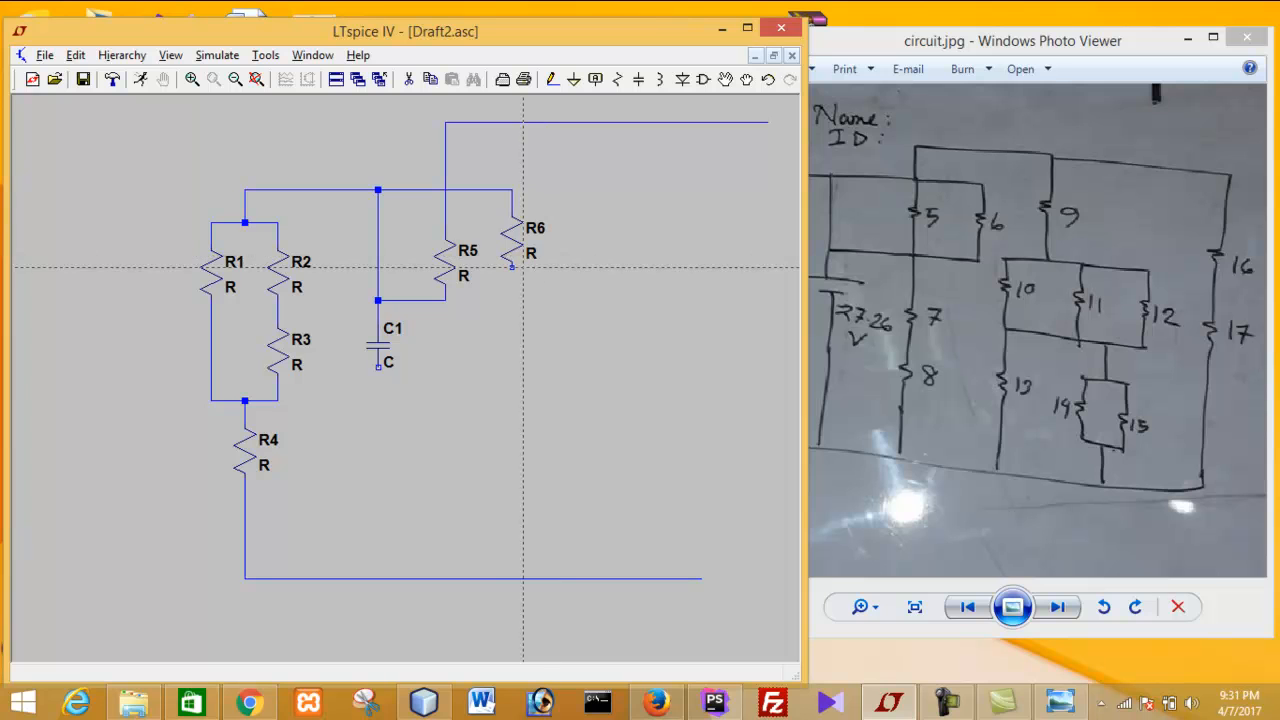
pyautogui.click(512, 267)
pyautogui.click(523, 300)
pyautogui.click(446, 300)
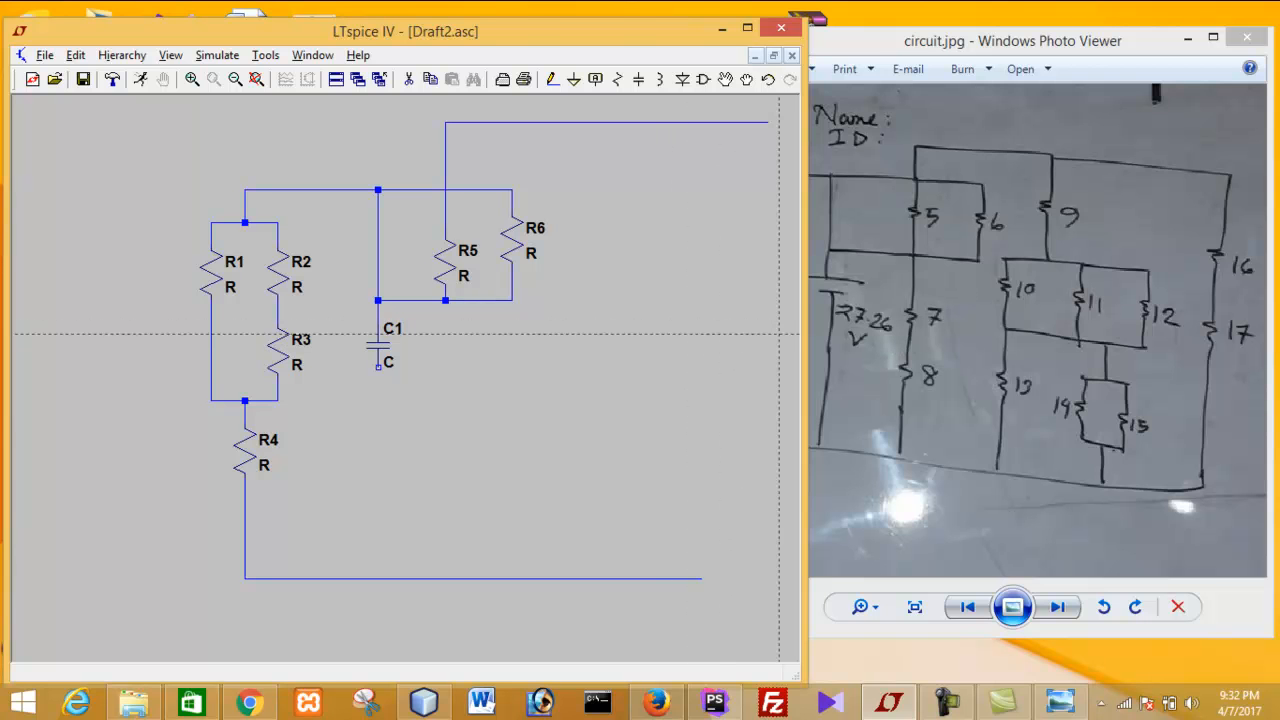
# Step: Add a short downward stub below the R5–R6 junction and place resistors 7 and 8 in a column beneath it
pyautogui.click(445, 300)
pyautogui.click(445, 300)
pyautogui.click(445, 122)
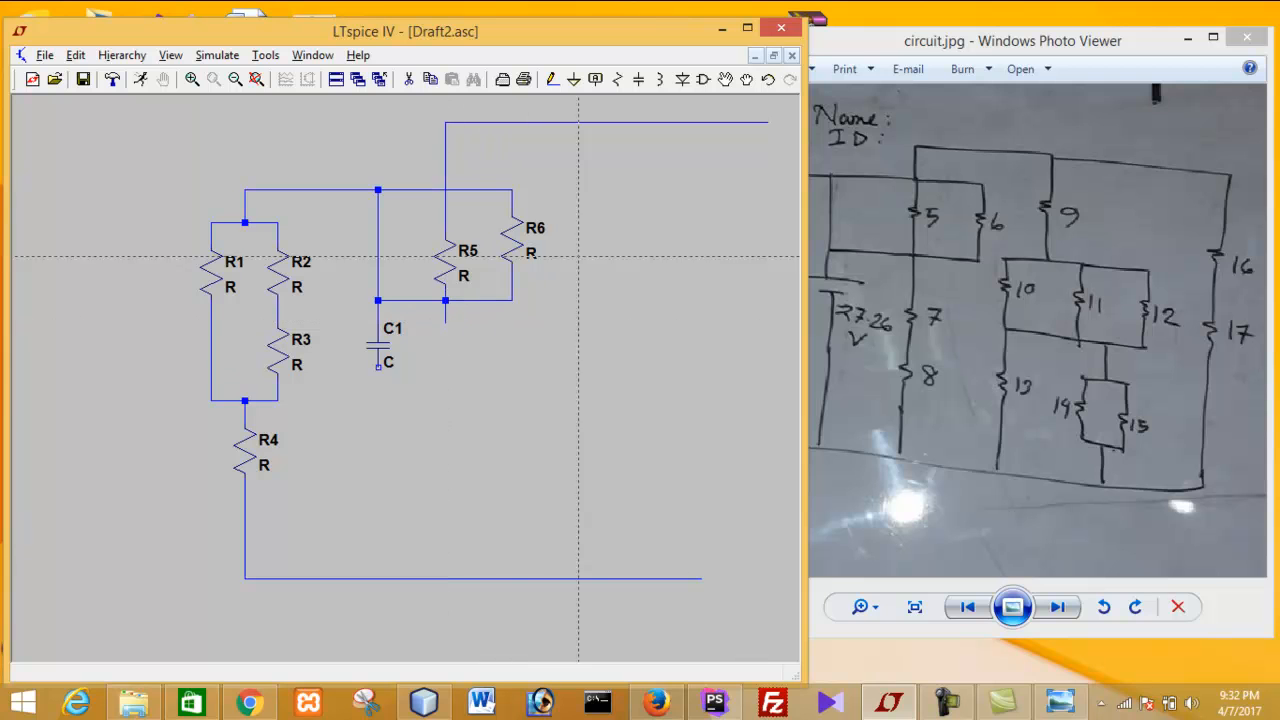
pyautogui.click(615, 80)
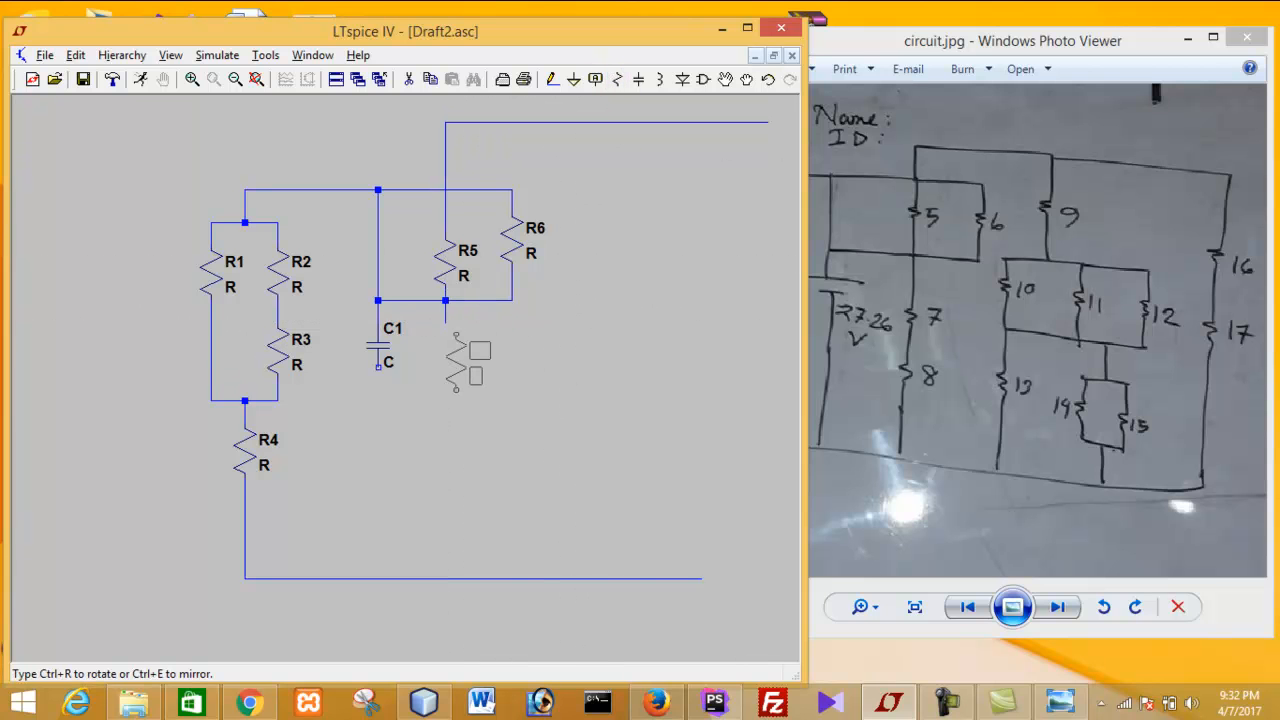
pyautogui.click(445, 322)
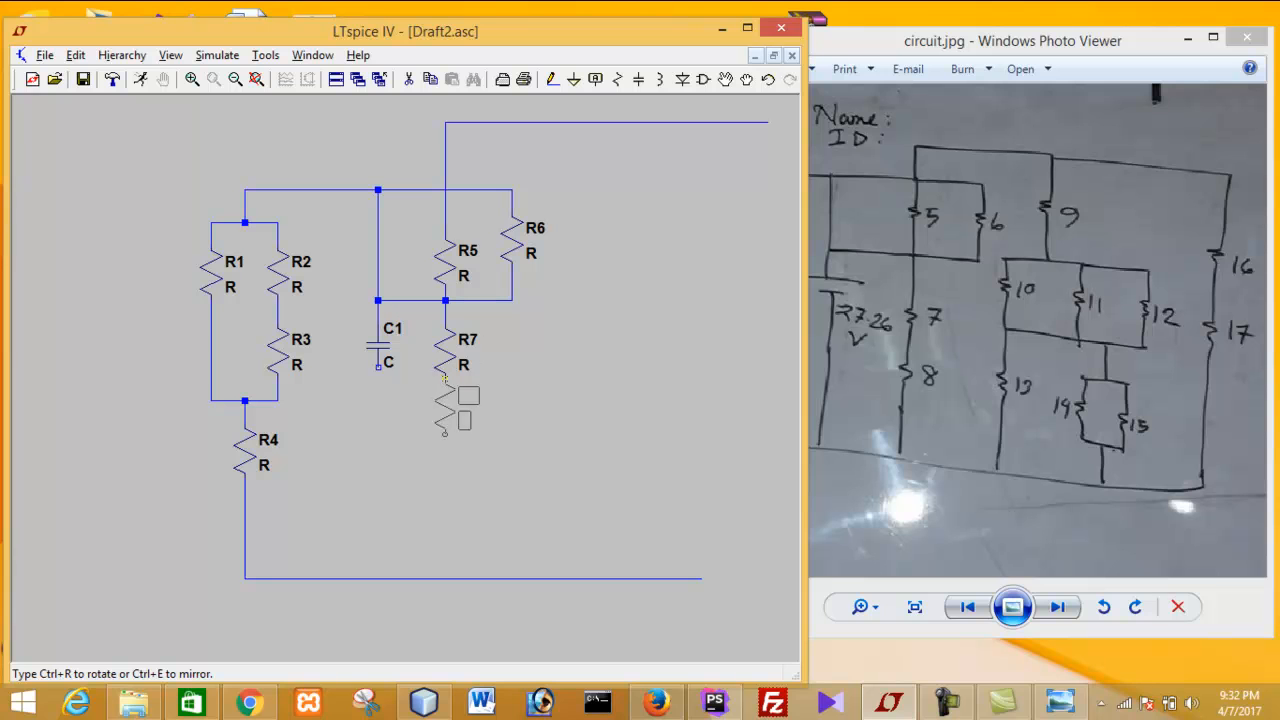
pyautogui.click(445, 400)
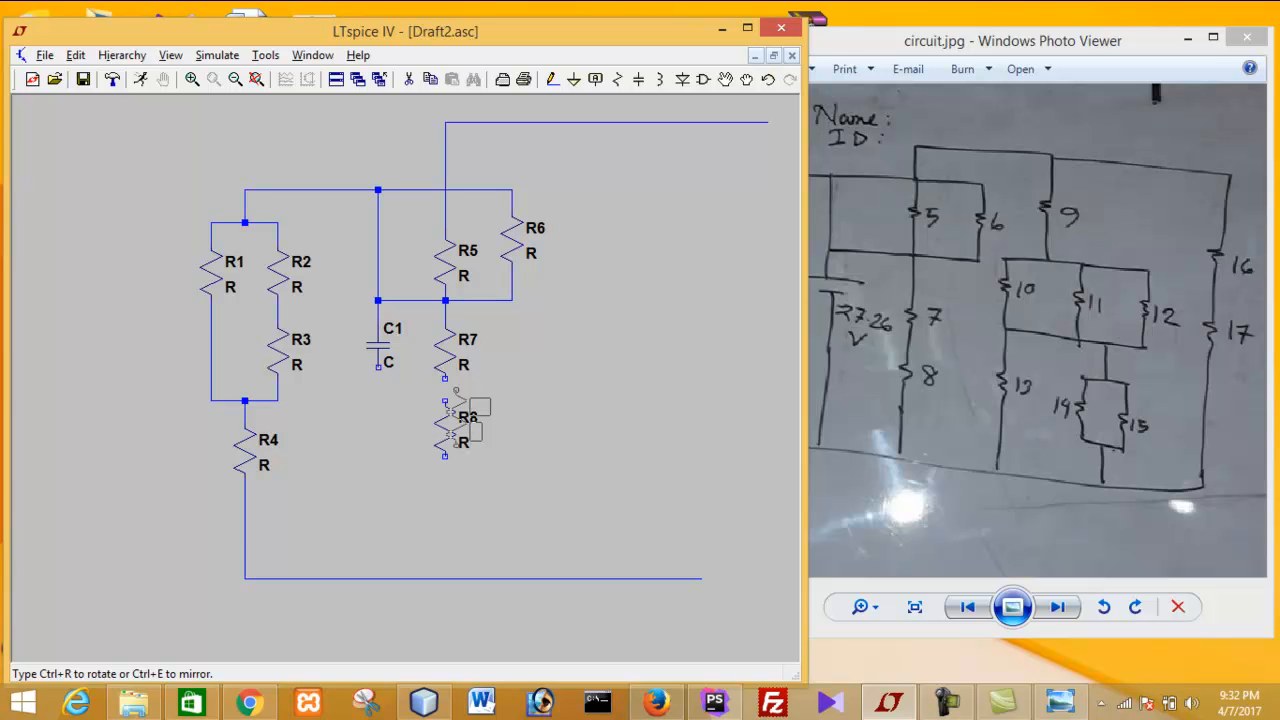
# Step: Wire R7's lower terminal to R8's upper terminal
pyautogui.click(553, 80)
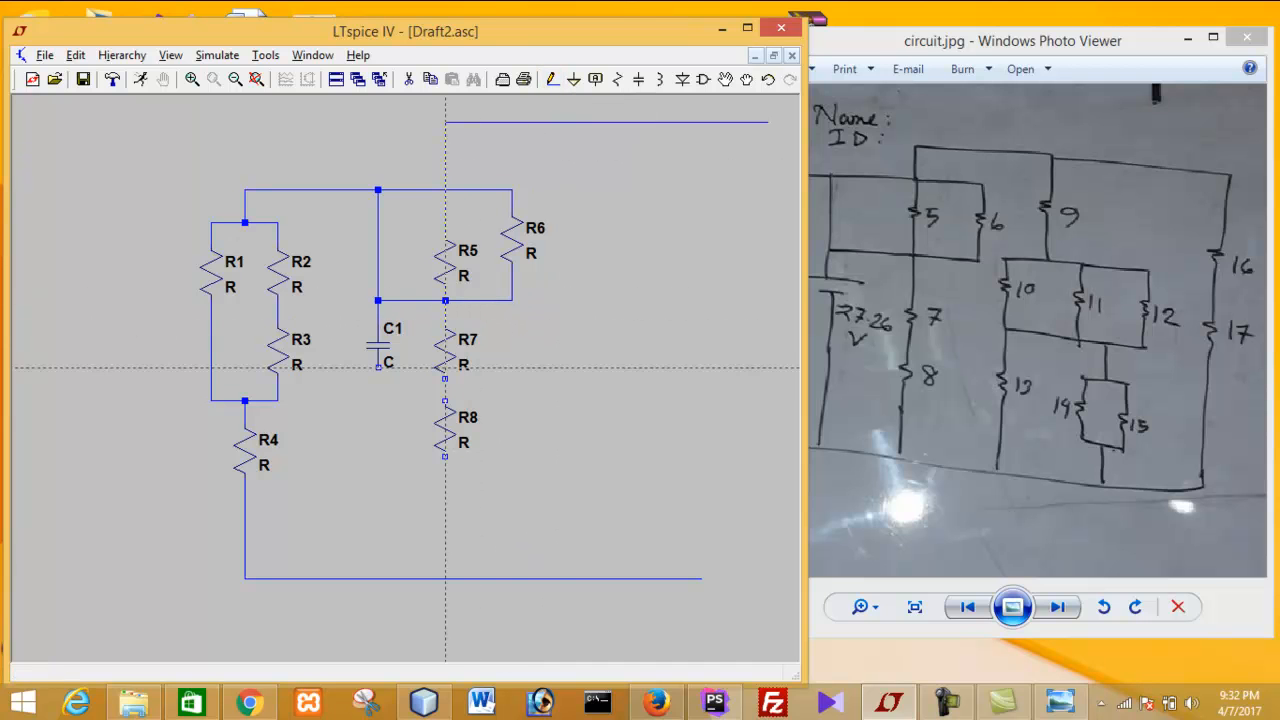
pyautogui.click(445, 379)
pyautogui.click(445, 401)
# Step: Drop a short wire stub from the top rail to the right of R6 and place resistor 9 on it
pyautogui.click(590, 122)
pyautogui.press('Escape')
pyautogui.click(617, 79)
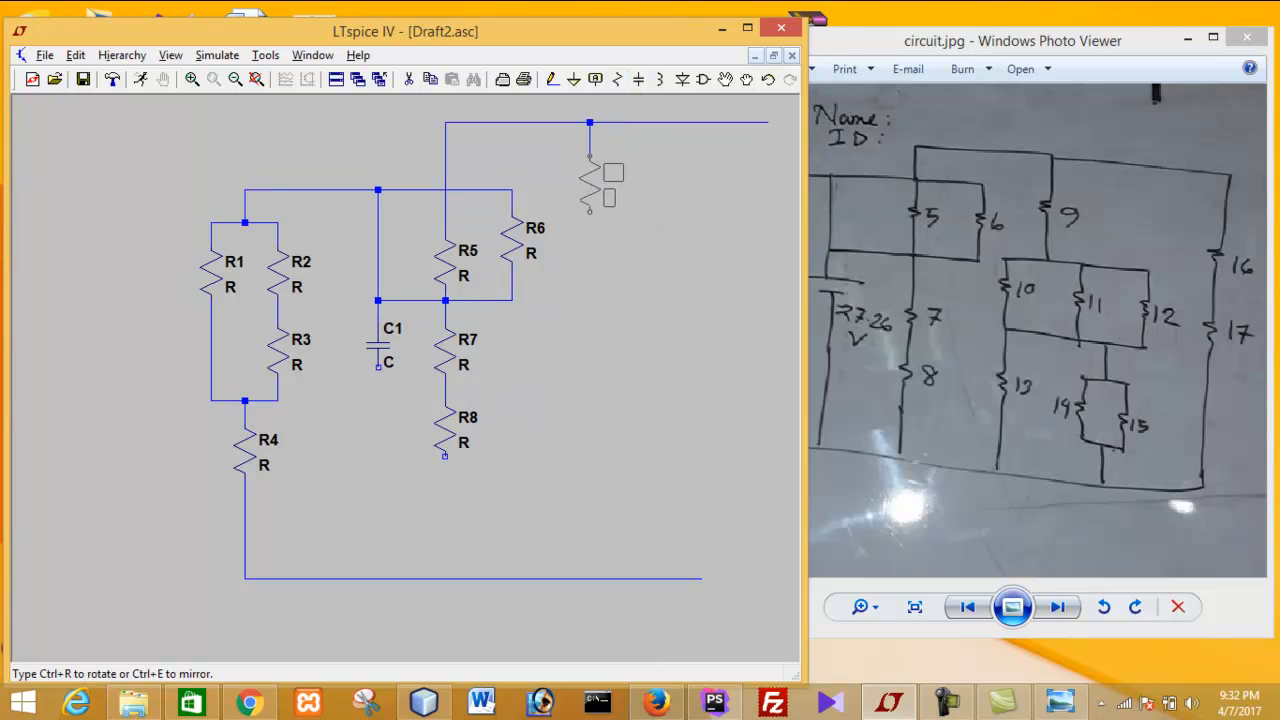
pyautogui.click(590, 157)
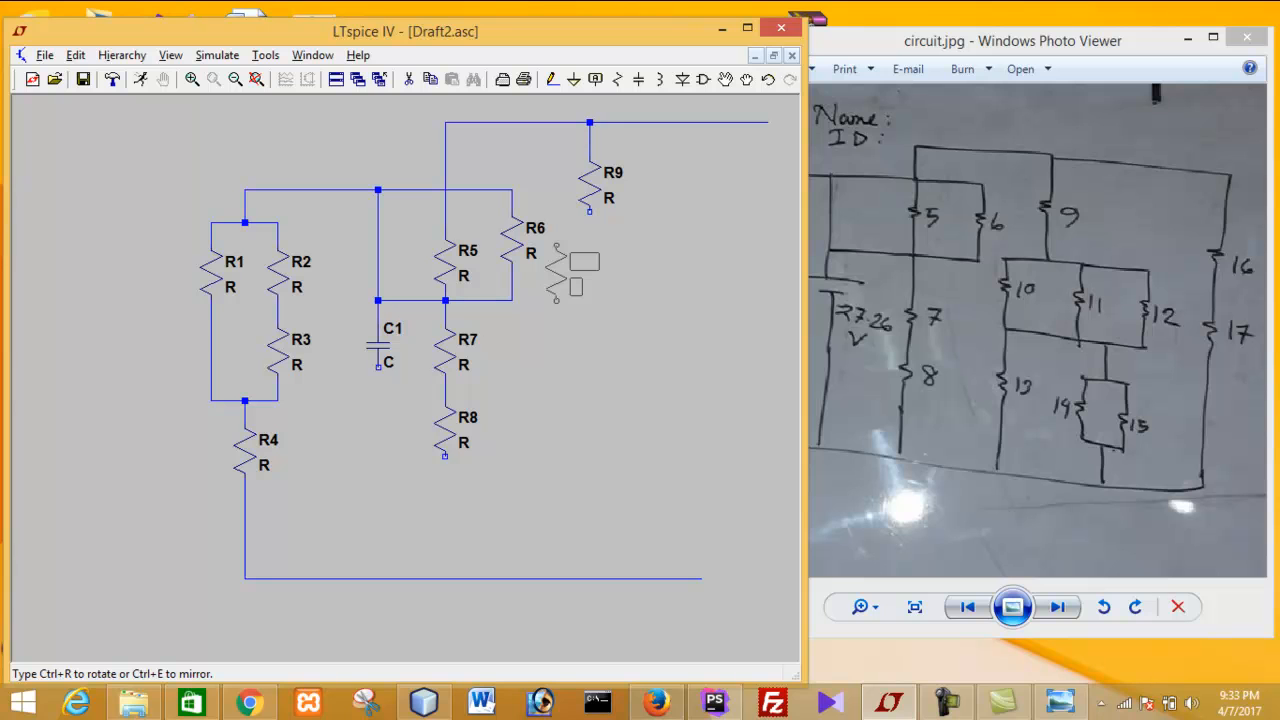
# Step: Place resistors 10, 11 and 12 side by side below R9, and resistor 13 beneath R10
pyautogui.click(557, 270)
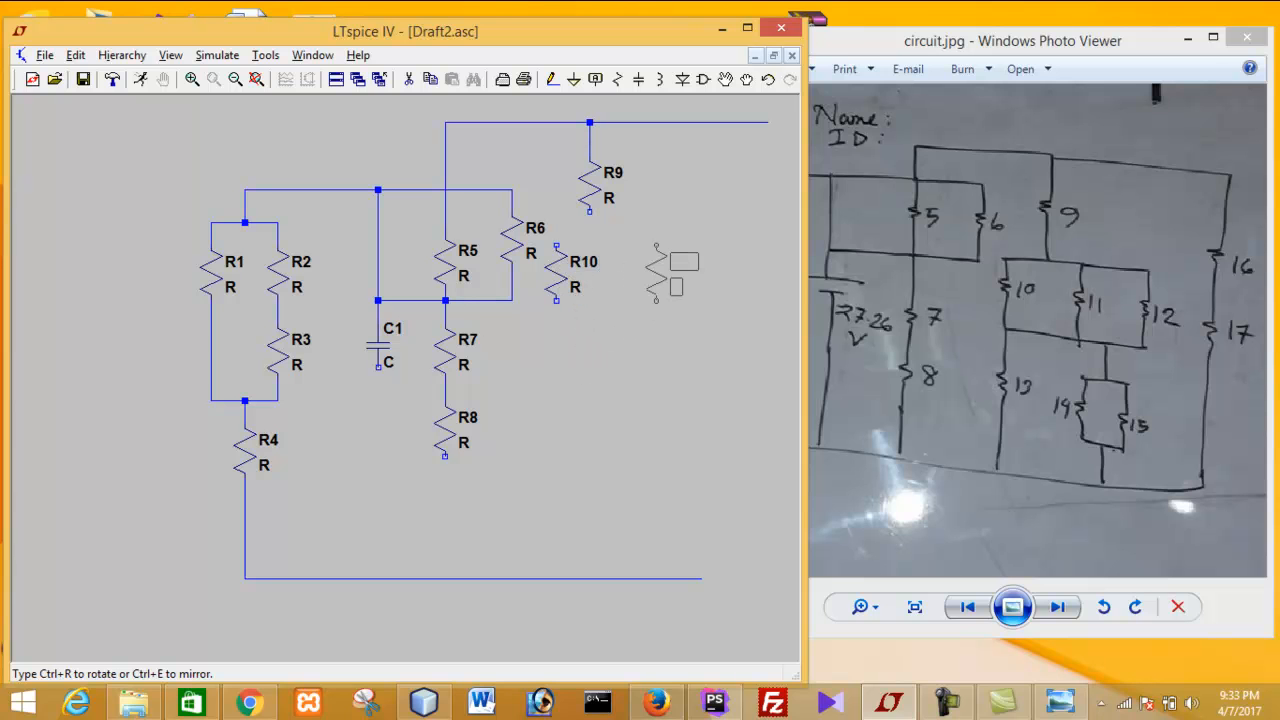
pyautogui.click(656, 272)
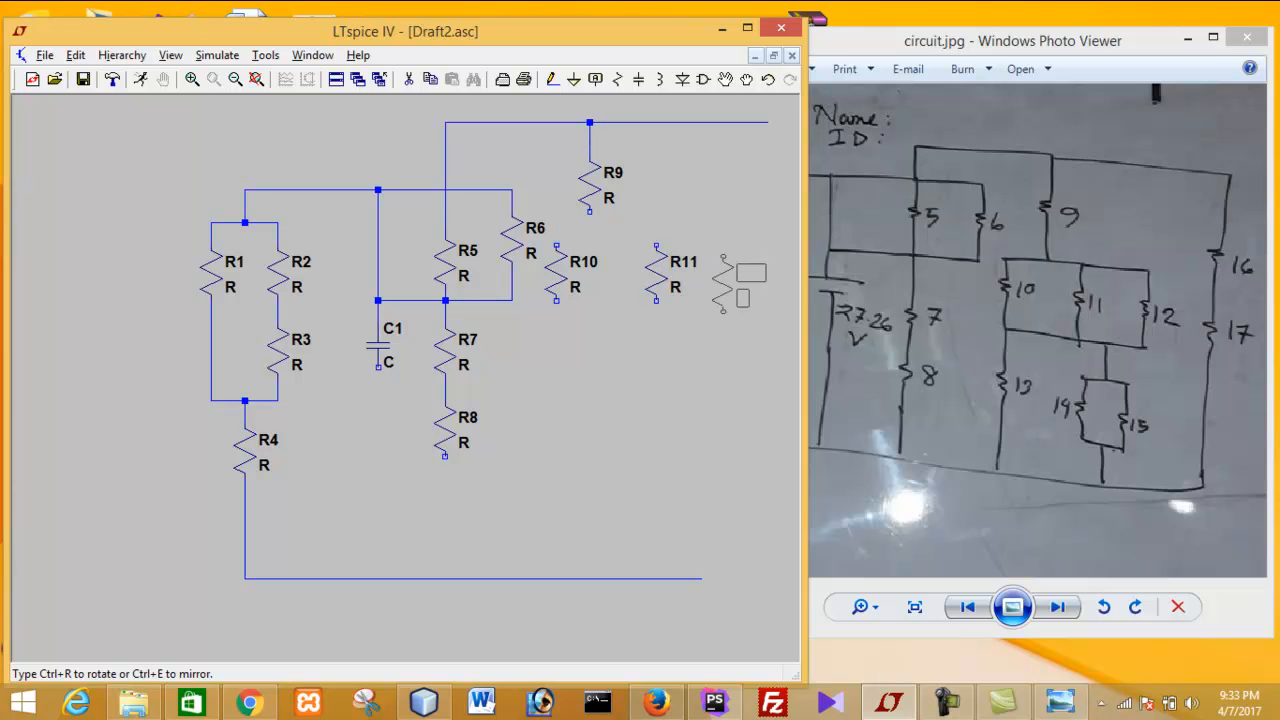
pyautogui.click(723, 285)
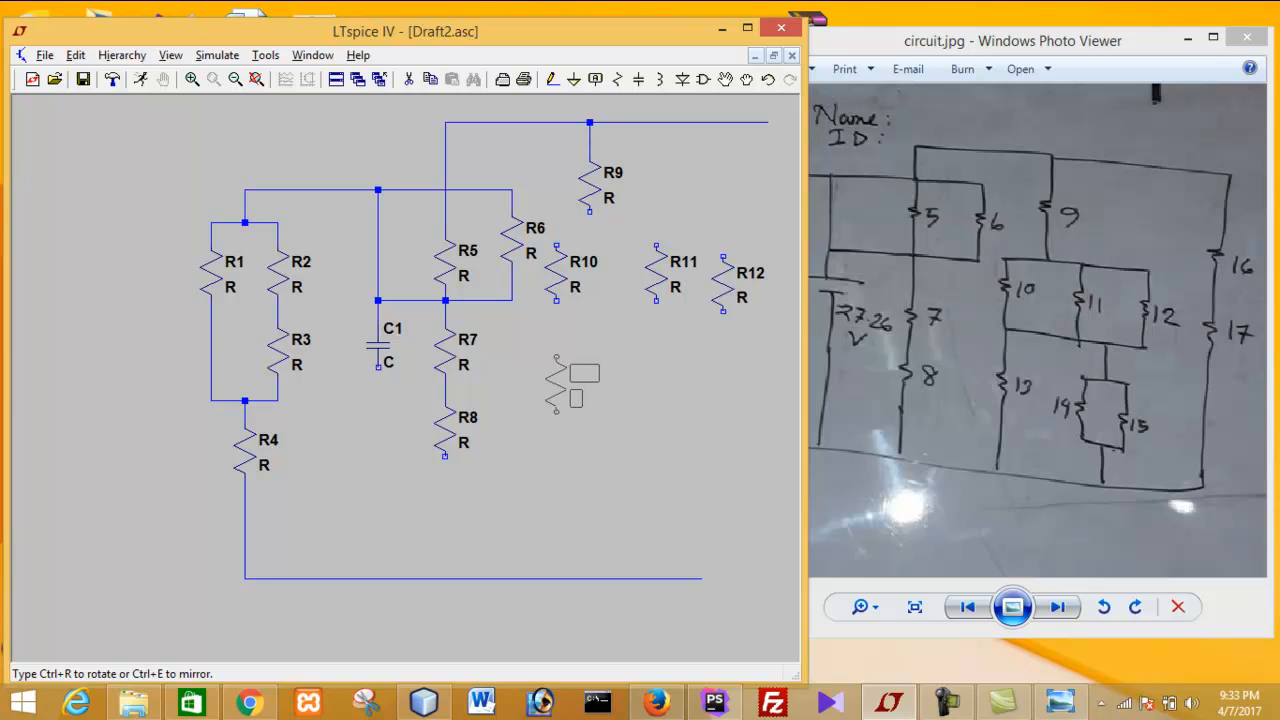
pyautogui.click(556, 382)
pyautogui.press('Escape')
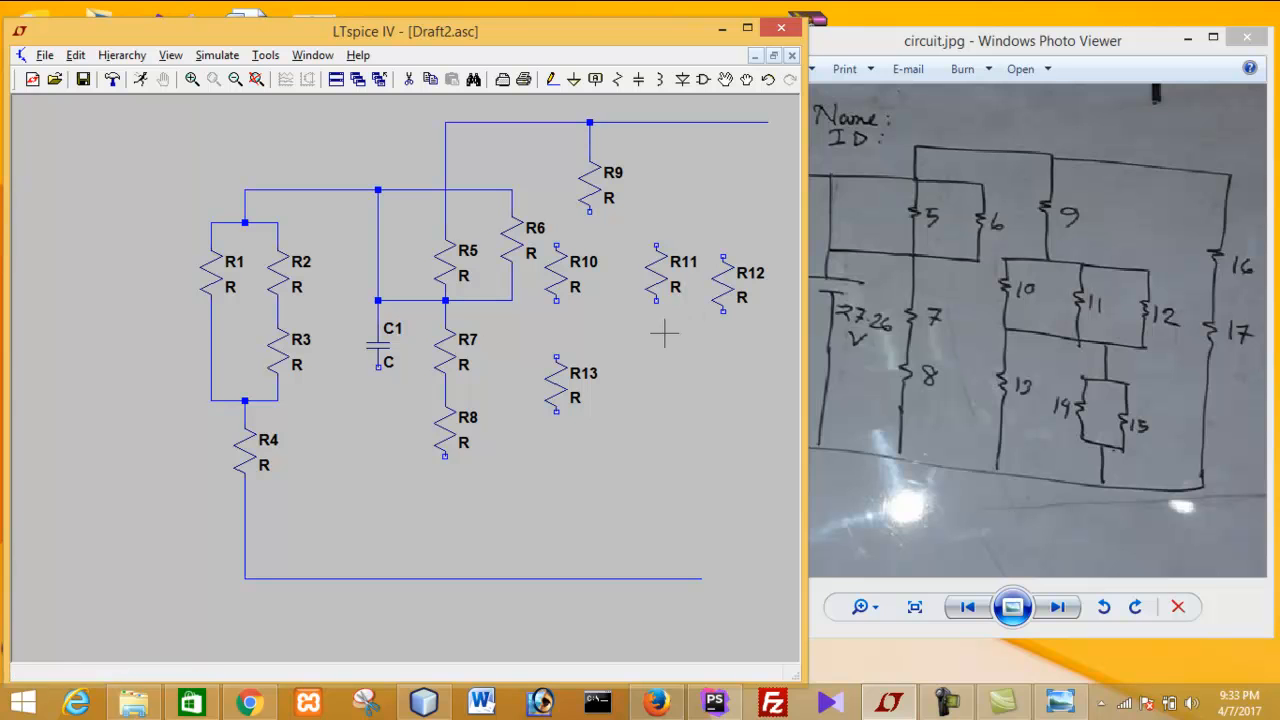
# Step: Wire R9's lower terminal down to a horizontal wire joining the upper terminals of R10 and R11
pyautogui.click(552, 80)
pyautogui.click(590, 210)
pyautogui.click(592, 245)
pyautogui.click(556, 245)
pyautogui.click(656, 245)
pyautogui.click(590, 245)
# Step: Wire R10 down to R13, and R13's lower terminal down to the bottom rail
pyautogui.click(552, 79)
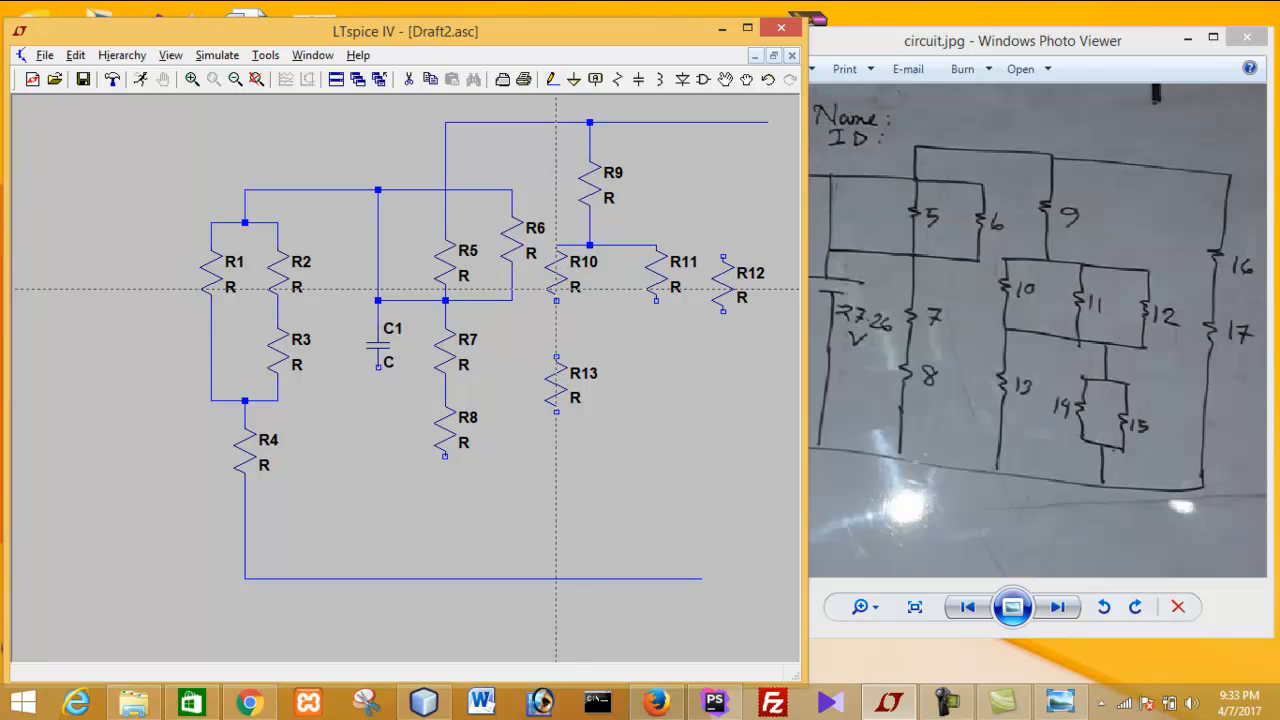
pyautogui.click(556, 300)
pyautogui.click(556, 355)
pyautogui.click(556, 578)
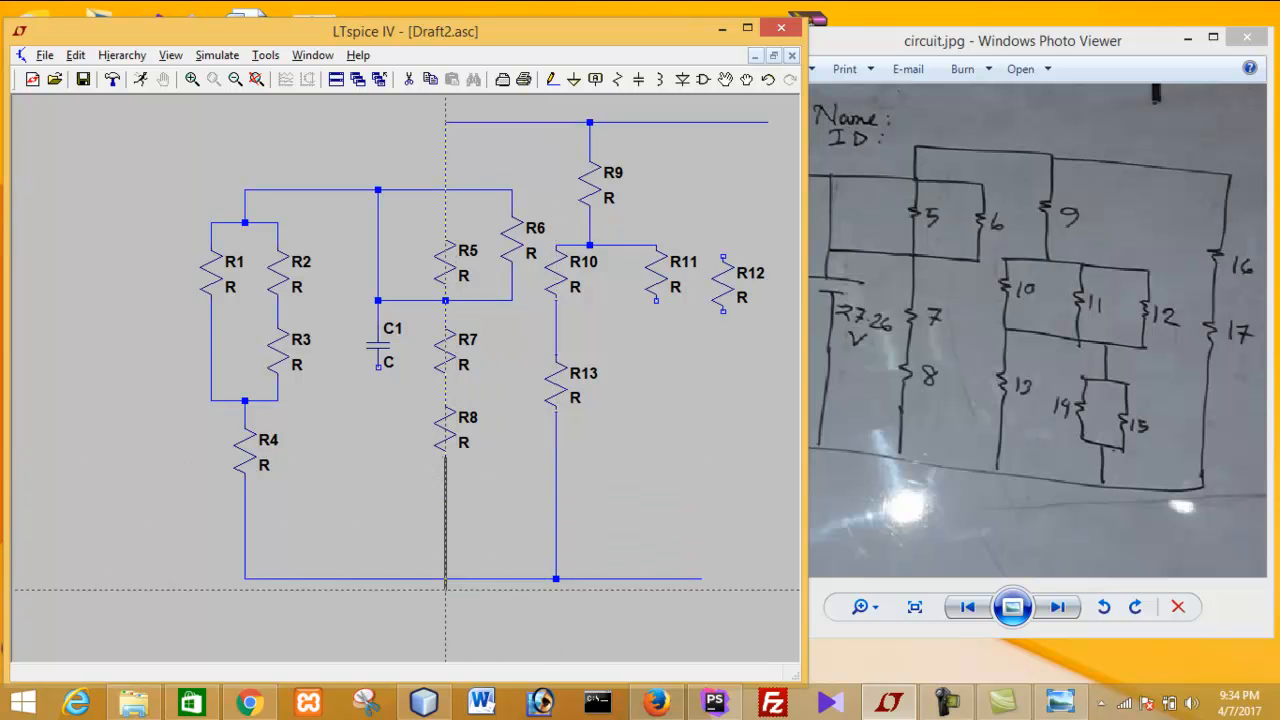
# Step: Wire R8's lower terminal straight down to the bottom rail, undoing the first wire that overshoots it
pyautogui.click(446, 578)
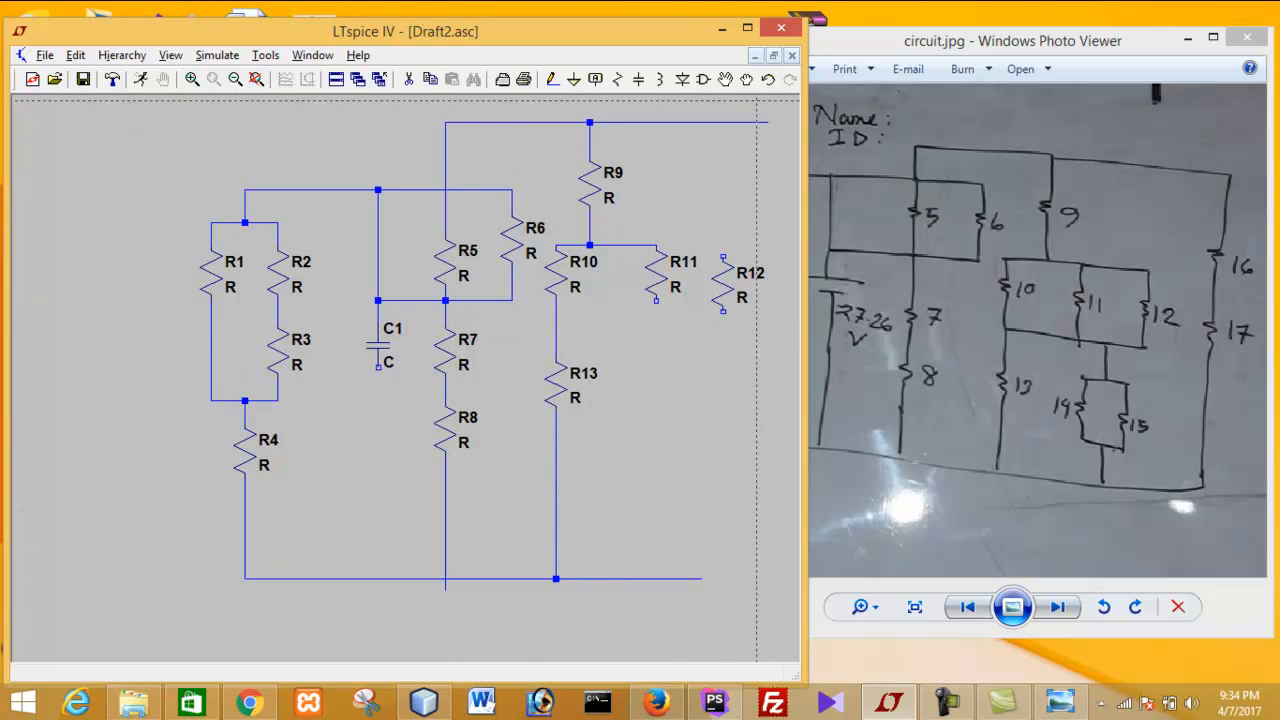
pyautogui.click(767, 84)
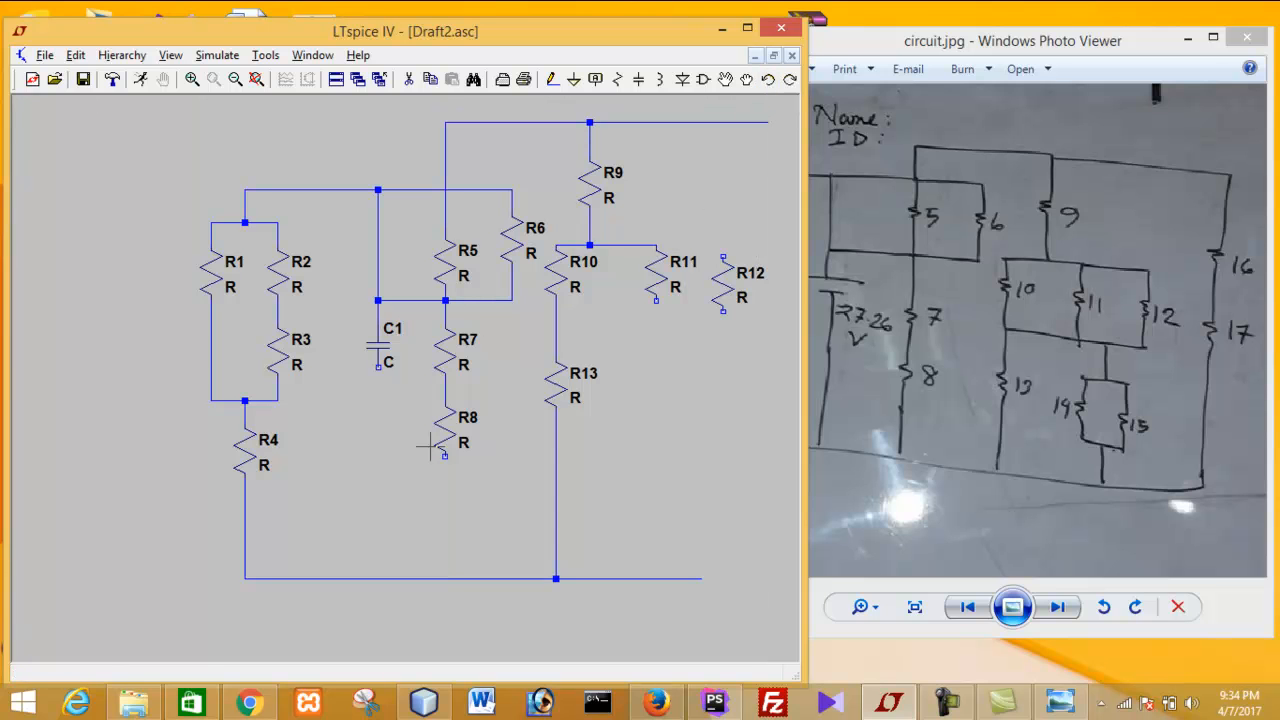
pyautogui.click(552, 80)
pyautogui.click(445, 457)
pyautogui.click(445, 578)
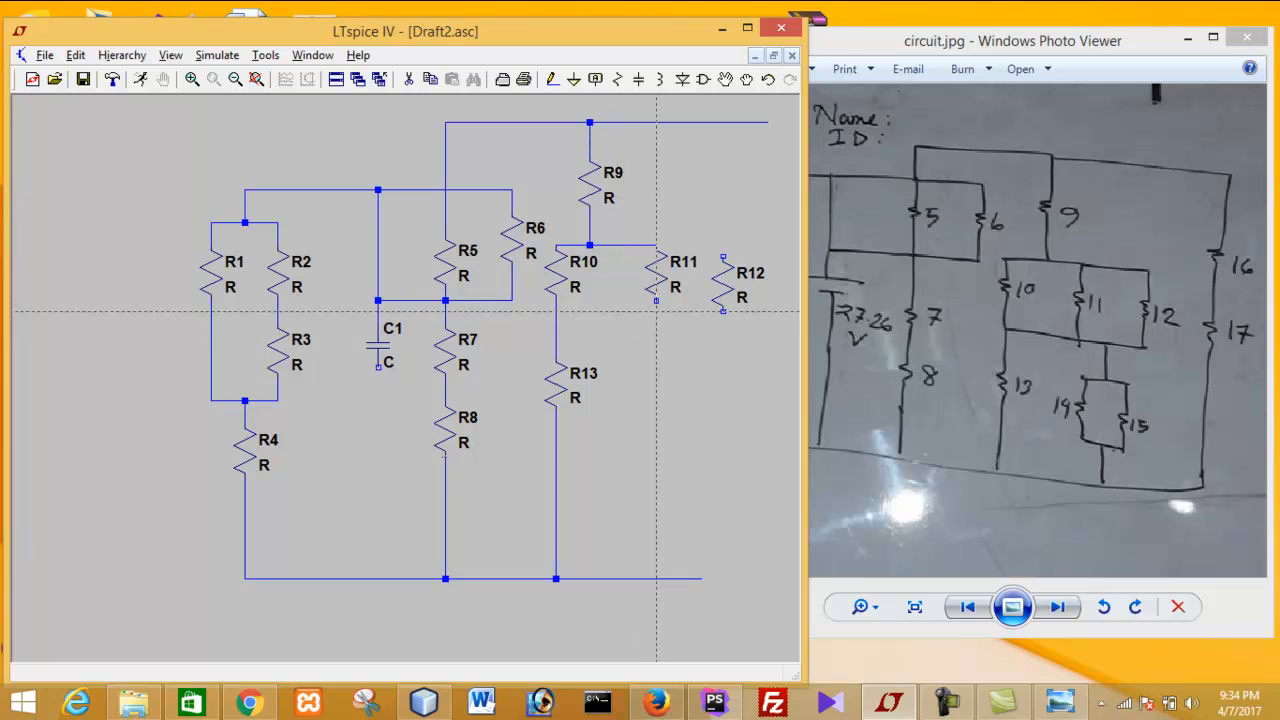
# Step: Connect the lower terminals of R11 and R12 to the wire between R10 and R13
pyautogui.click(656, 300)
pyautogui.rightClick(656, 333)
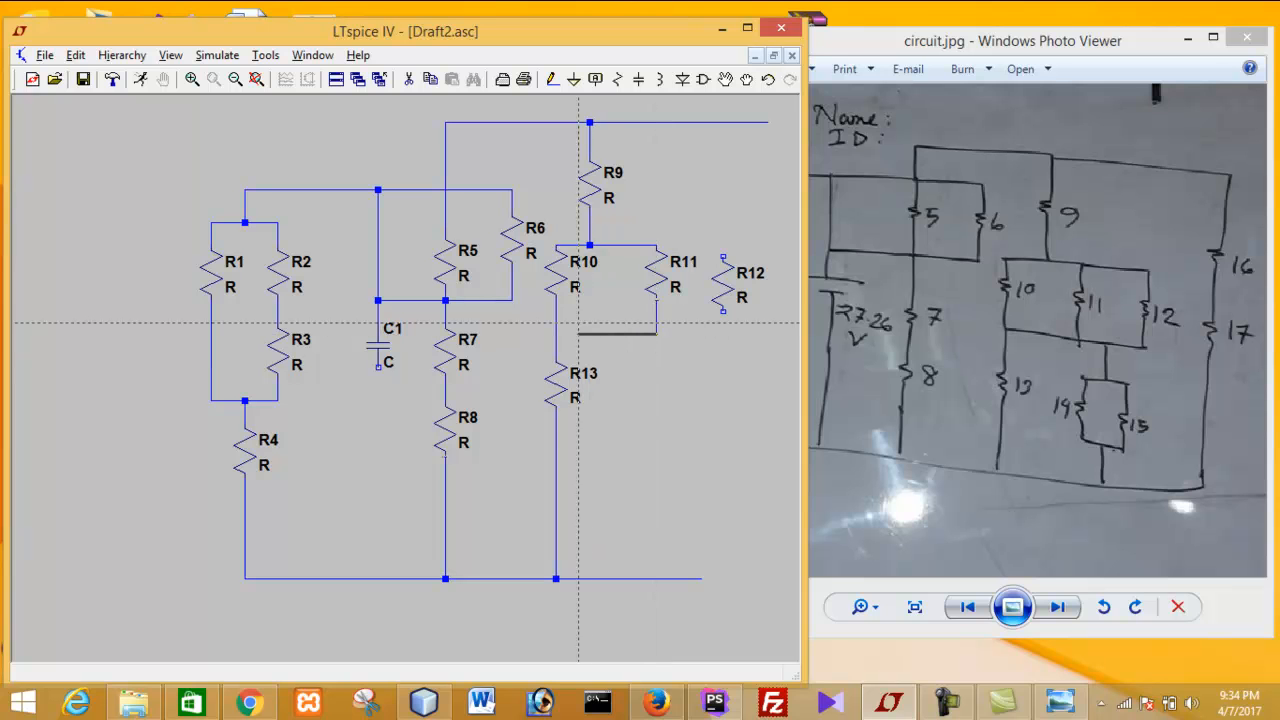
pyautogui.click(556, 333)
pyautogui.click(723, 334)
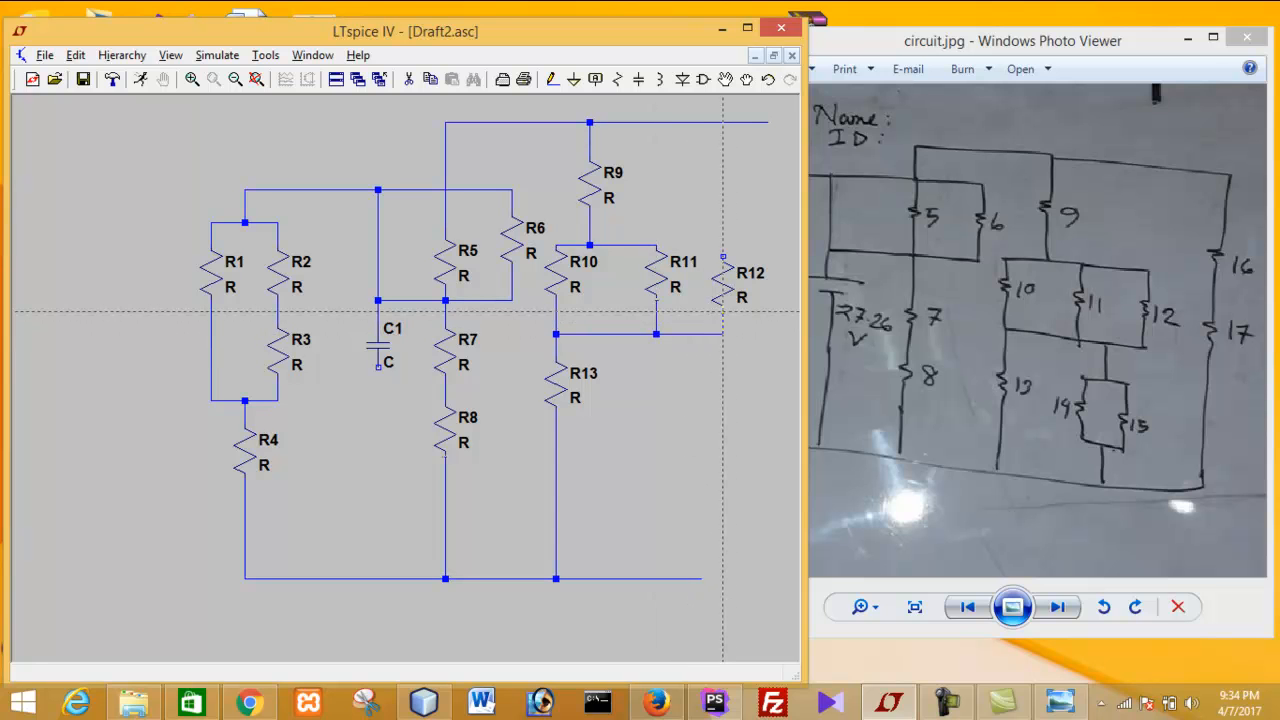
pyautogui.click(723, 311)
# Step: Wire a short drop from the horizontal wire between R11 and R12, branching into two downward stubs
pyautogui.click(723, 368)
pyautogui.click(723, 368)
pyautogui.rightClick(733, 366)
pyautogui.click(656, 368)
# Step: Place resistors 14 and 15 on the two stubs below R11 and R12
pyautogui.click(615, 81)
pyautogui.click(656, 390)
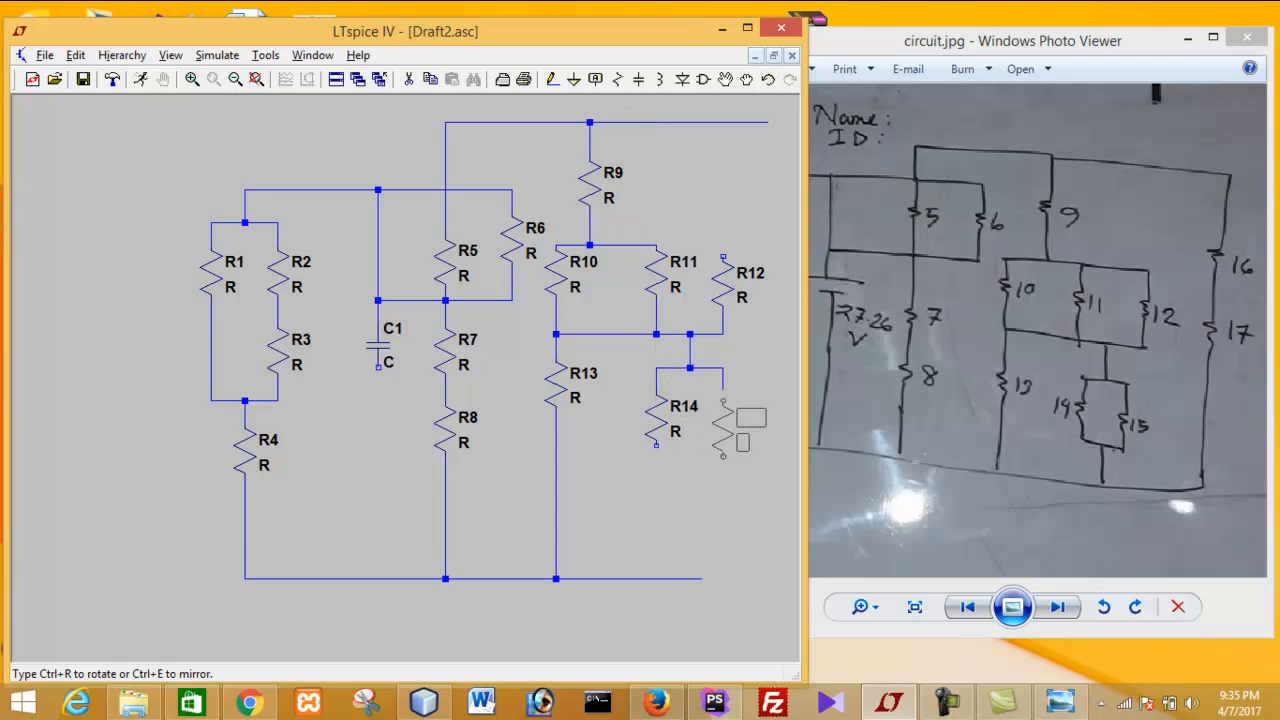
pyautogui.click(723, 398)
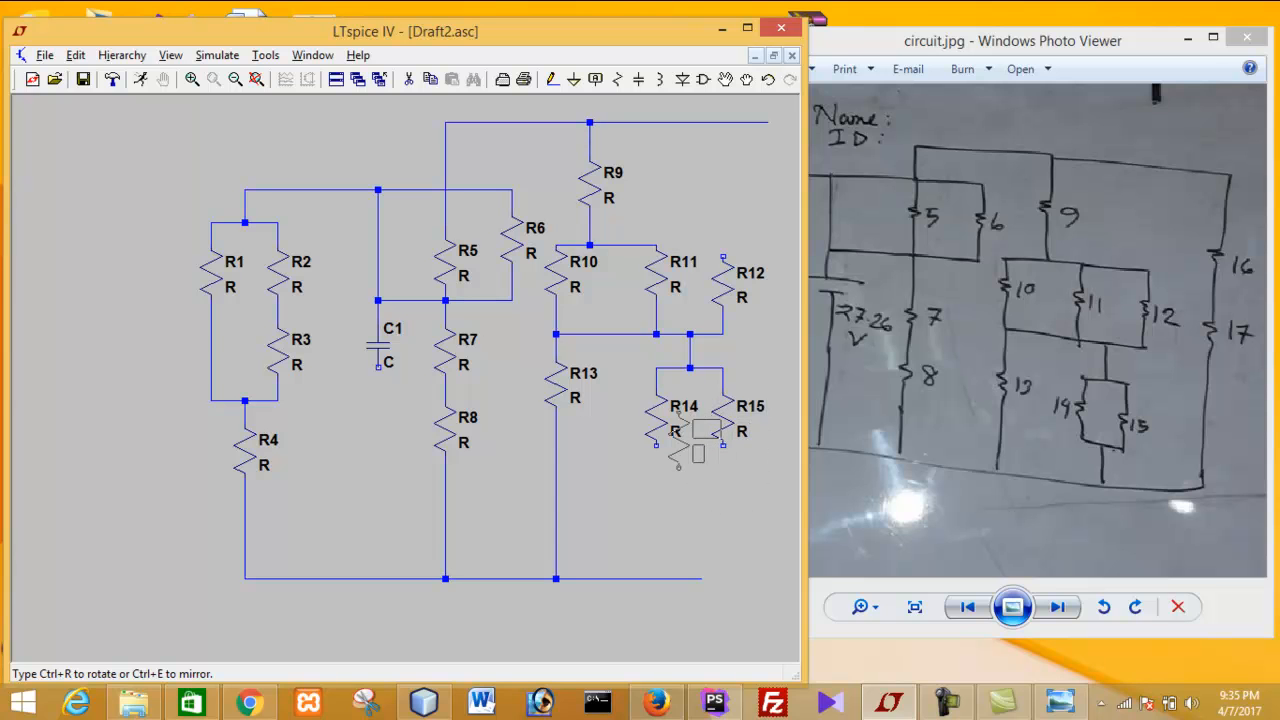
pyautogui.press('Escape')
# Step: Join the lower terminals of R14 and R15 and wire their midpoint down to the bottom rail
pyautogui.click(553, 80)
pyautogui.click(656, 446)
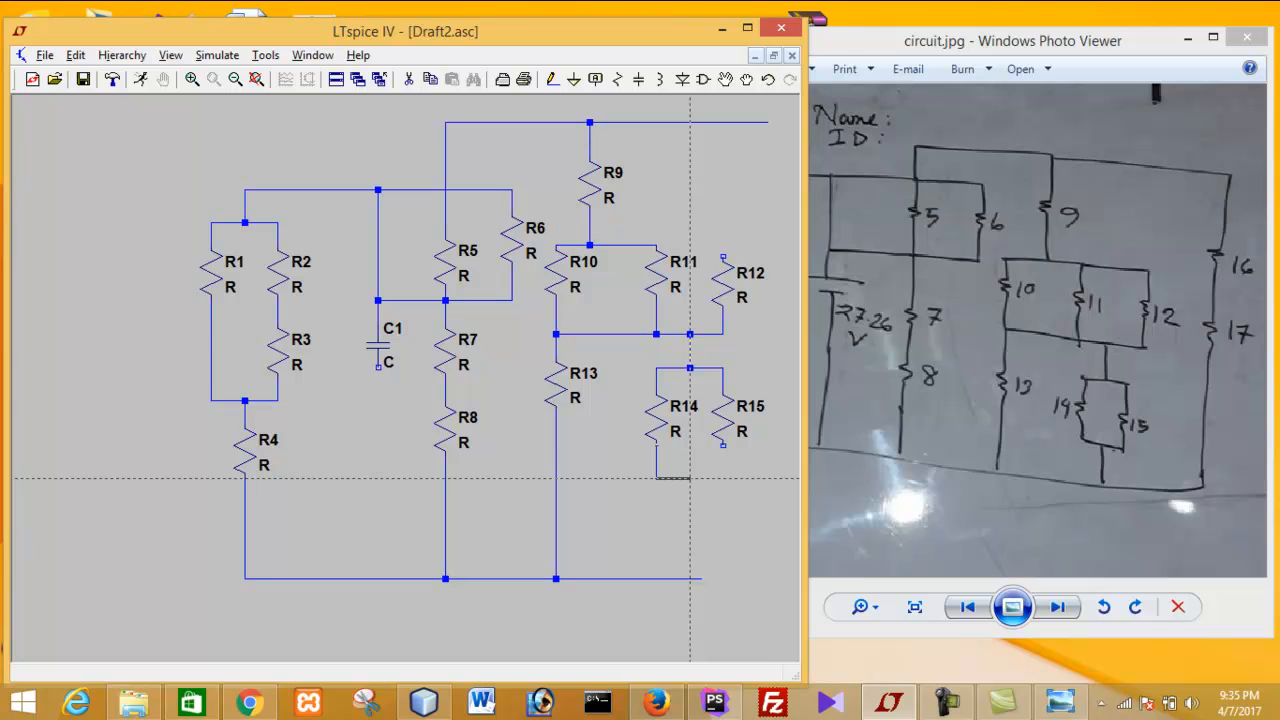
pyautogui.click(723, 478)
pyautogui.click(723, 446)
pyautogui.click(690, 478)
pyautogui.click(690, 578)
pyautogui.press('Escape')
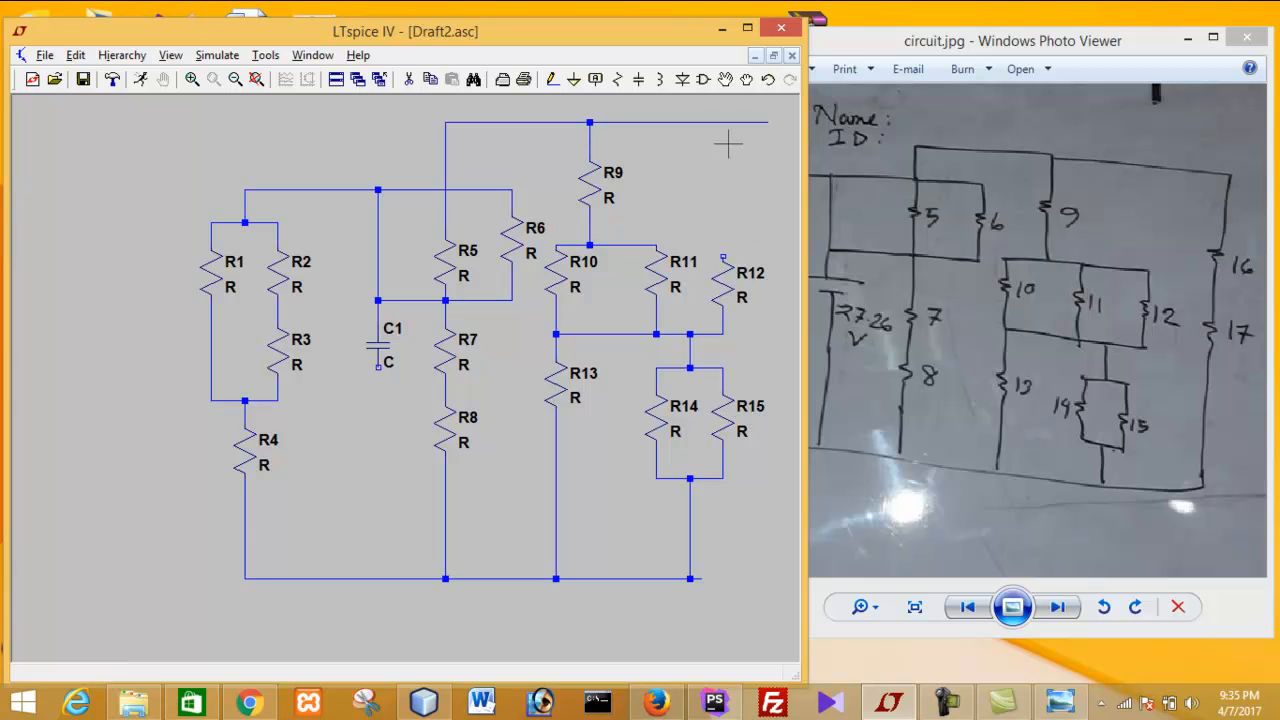
# Step: Move and widen the schematic window to make room to the right of R12 beside the circuit photo
pyautogui.moveTo(638, 40); pyautogui.dragTo(420, 40)
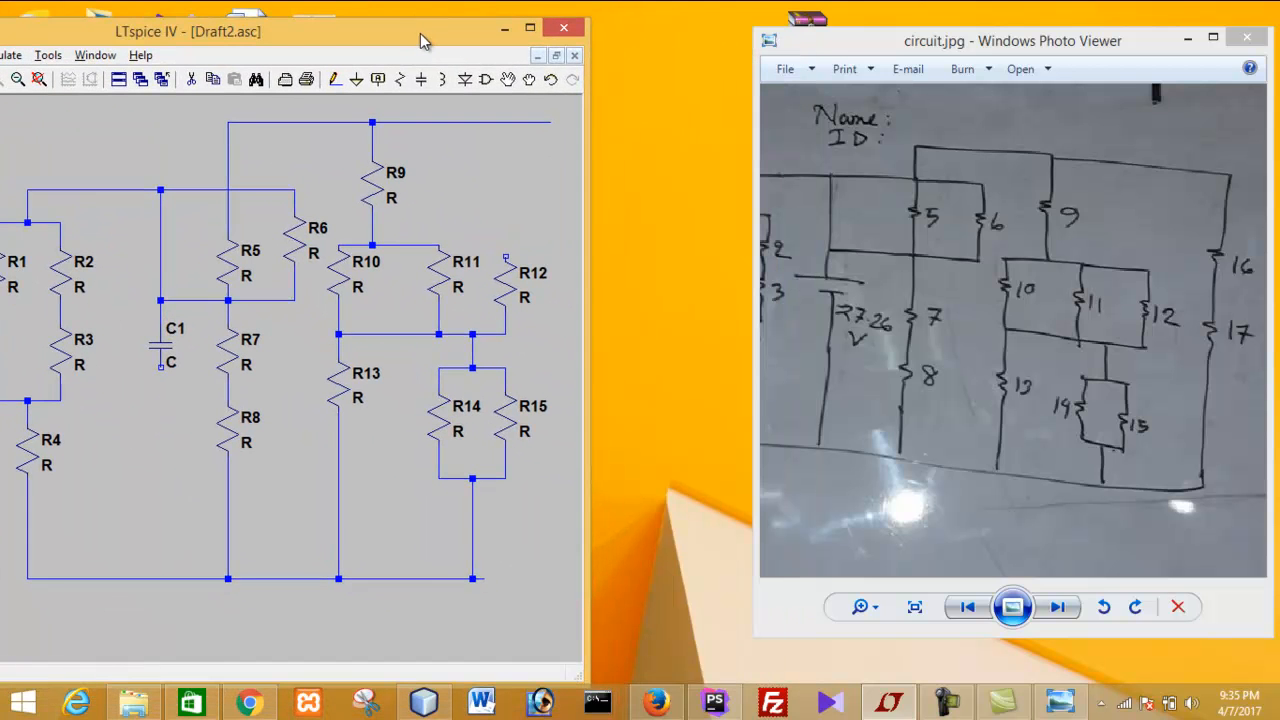
pyautogui.moveTo(591, 212); pyautogui.dragTo(784, 212)
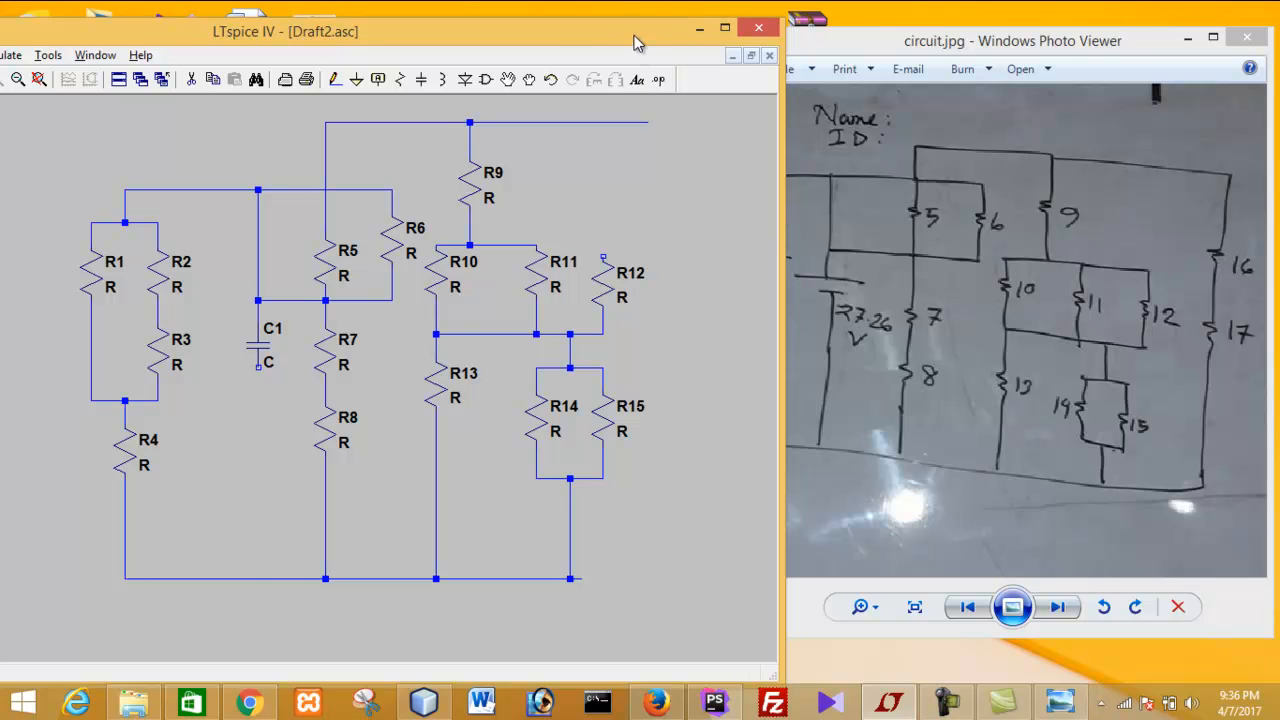
pyautogui.moveTo(637, 41); pyautogui.dragTo(474, 60)
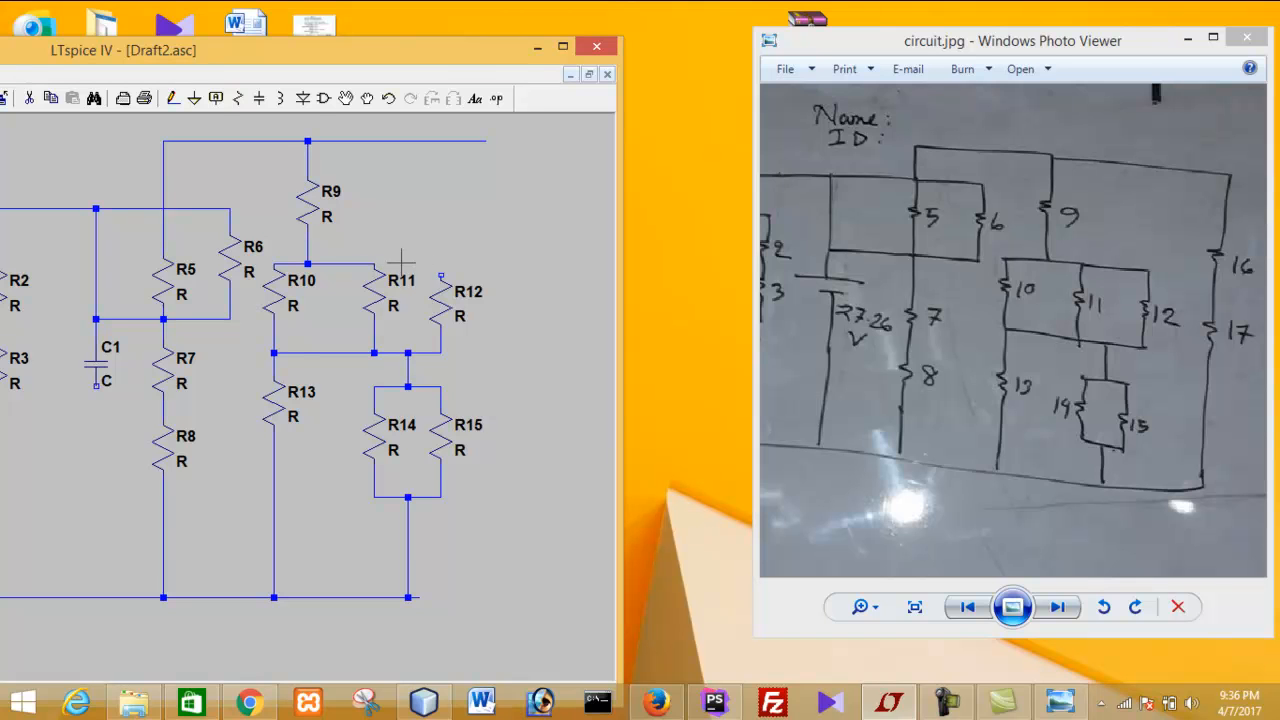
# Step: Extend the wire from R11's upper terminal rightward to R12's upper terminal
pyautogui.click(172, 98)
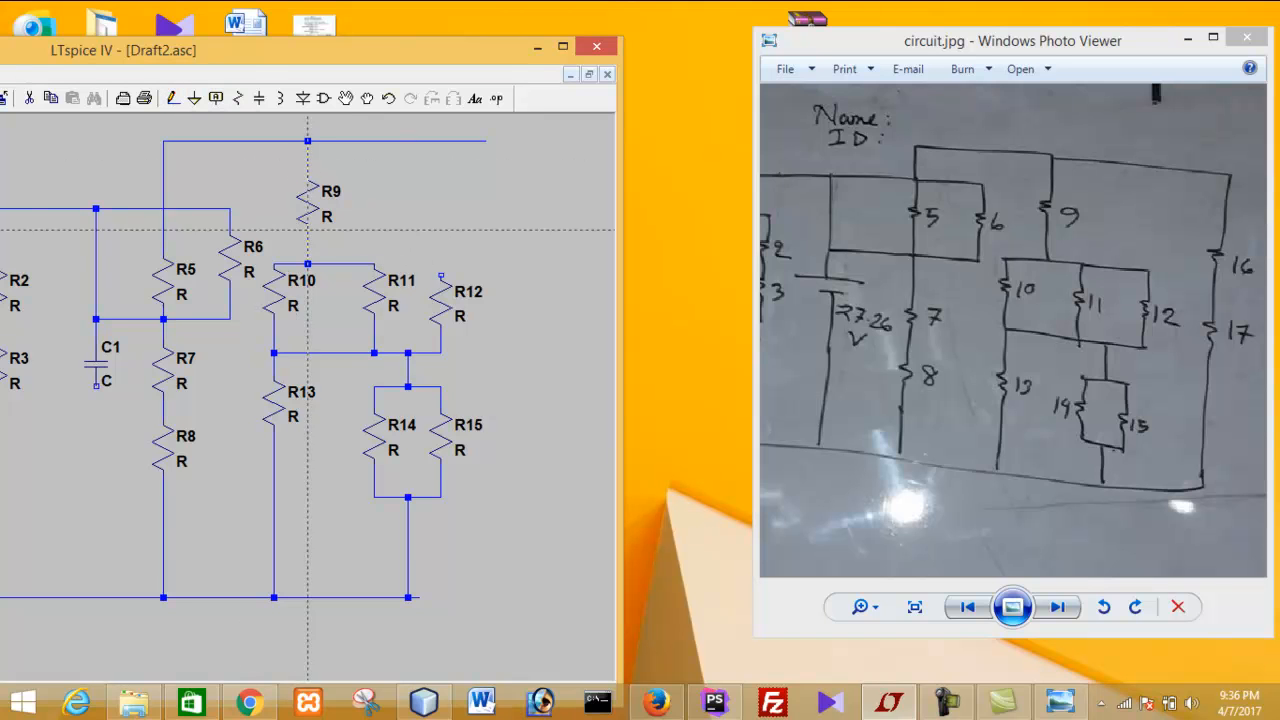
pyautogui.click(374, 264)
pyautogui.click(441, 264)
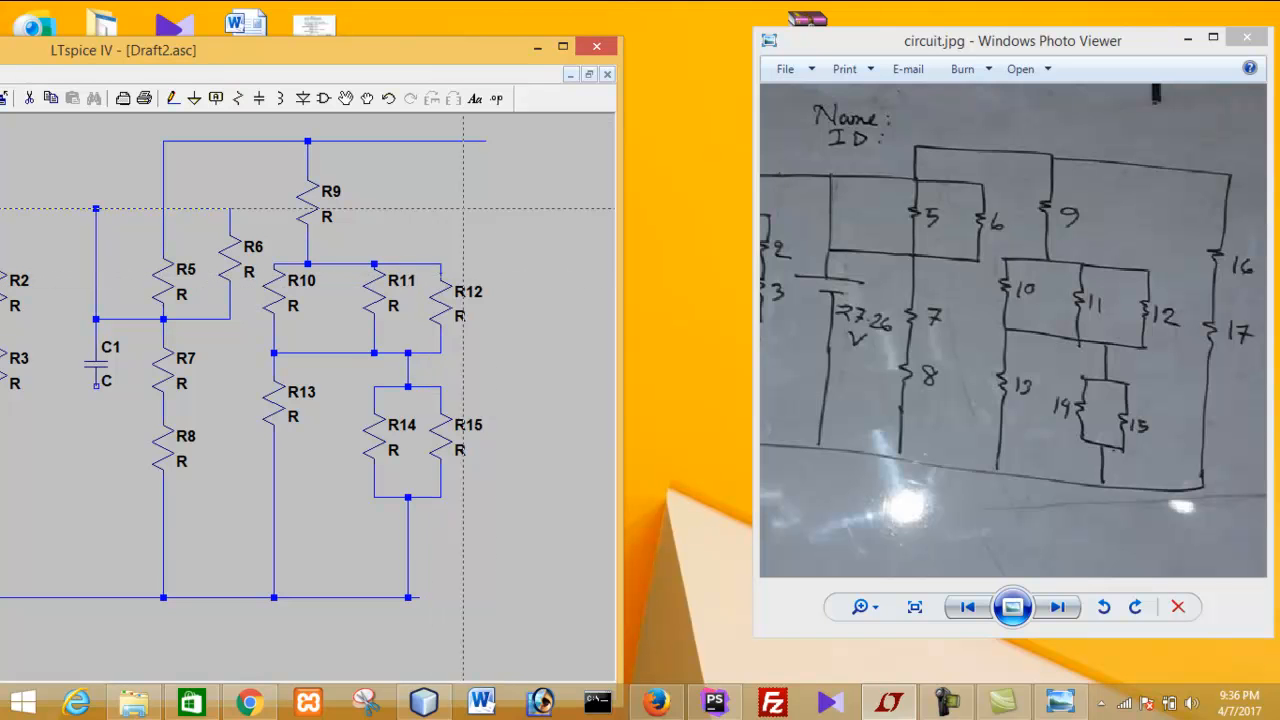
# Step: Extend the top rail rightward into a short downward stub and place resistors 16 and 17 in a column on it
pyautogui.click(486, 141)
pyautogui.click(586, 141)
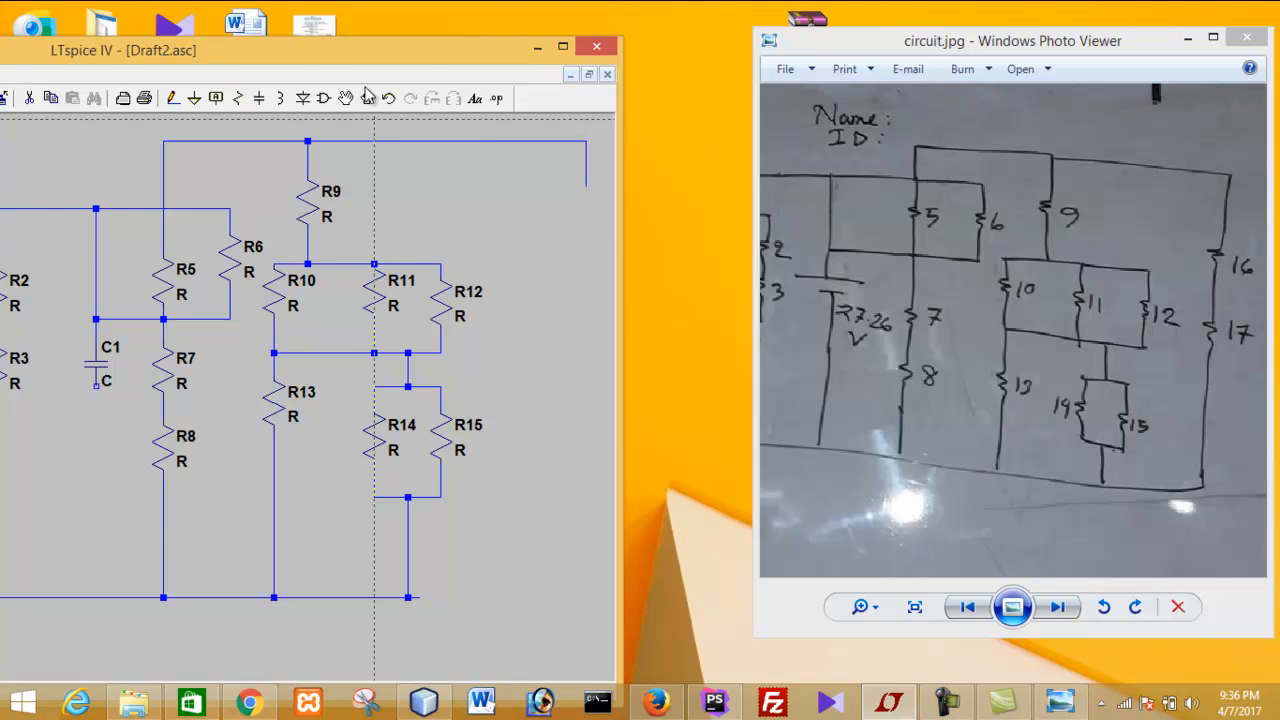
pyautogui.click(244, 104)
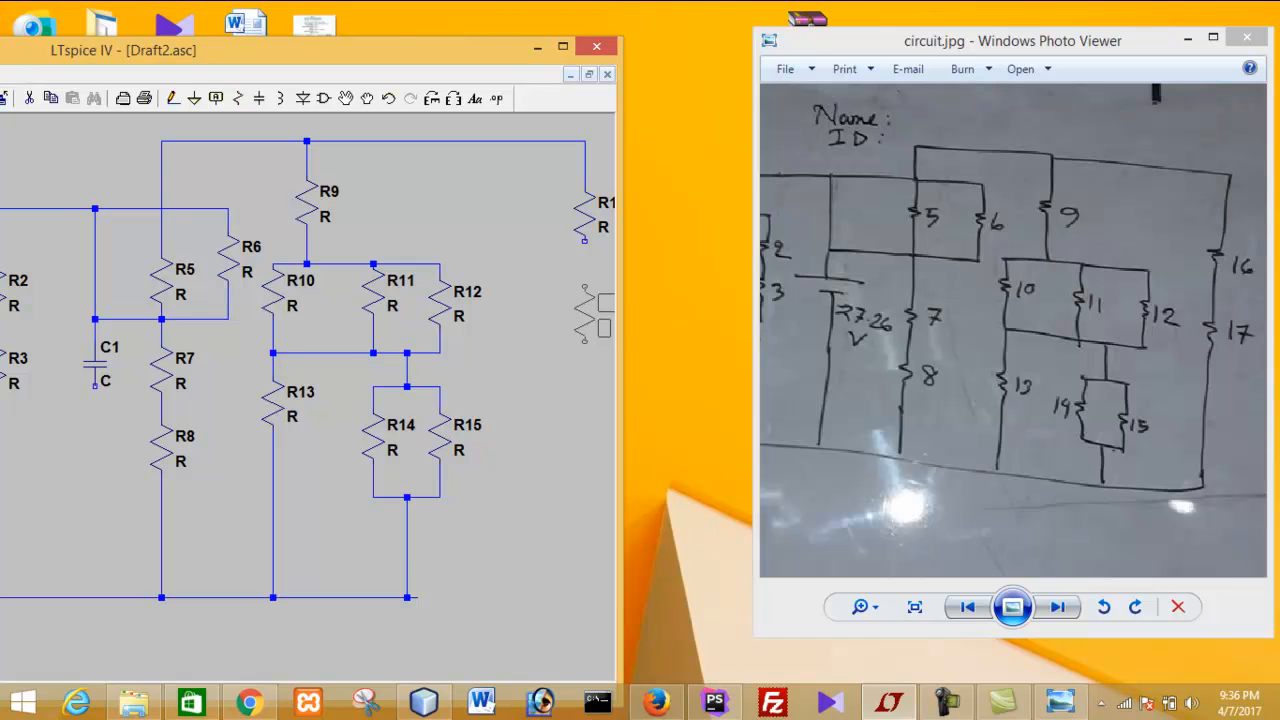
pyautogui.click(588, 312)
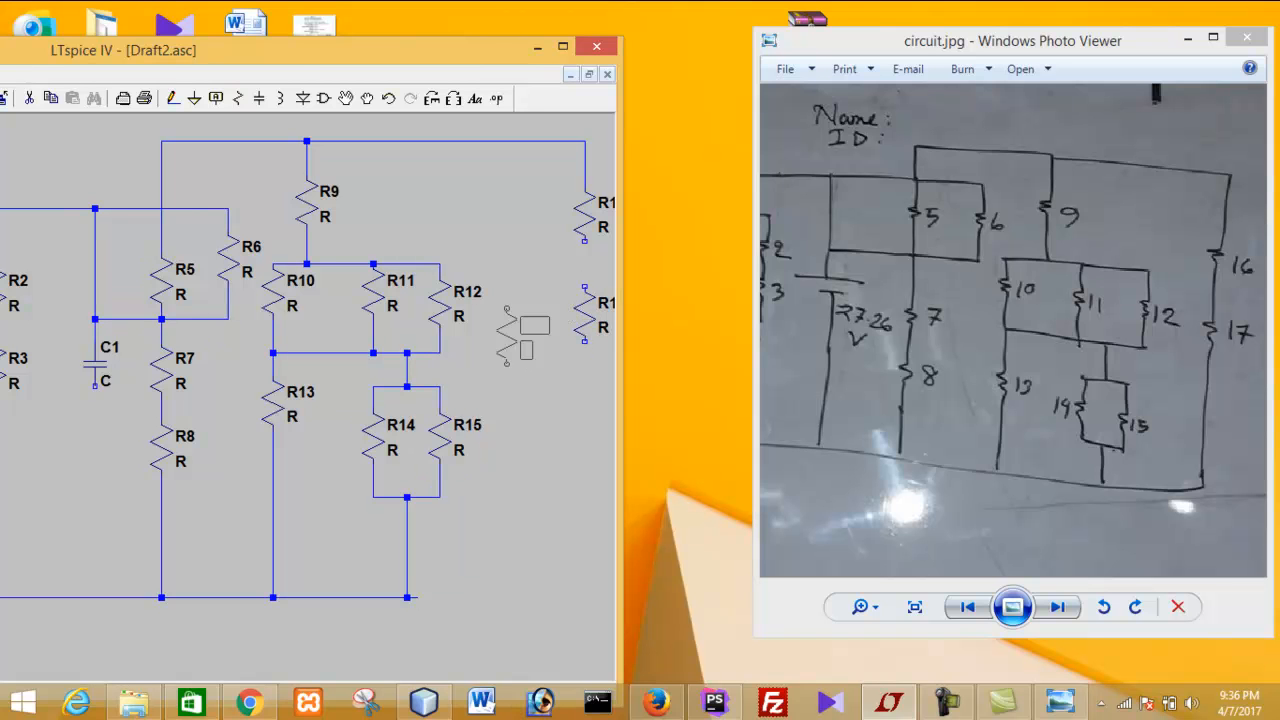
pyautogui.scroll(-1, 140, 140)
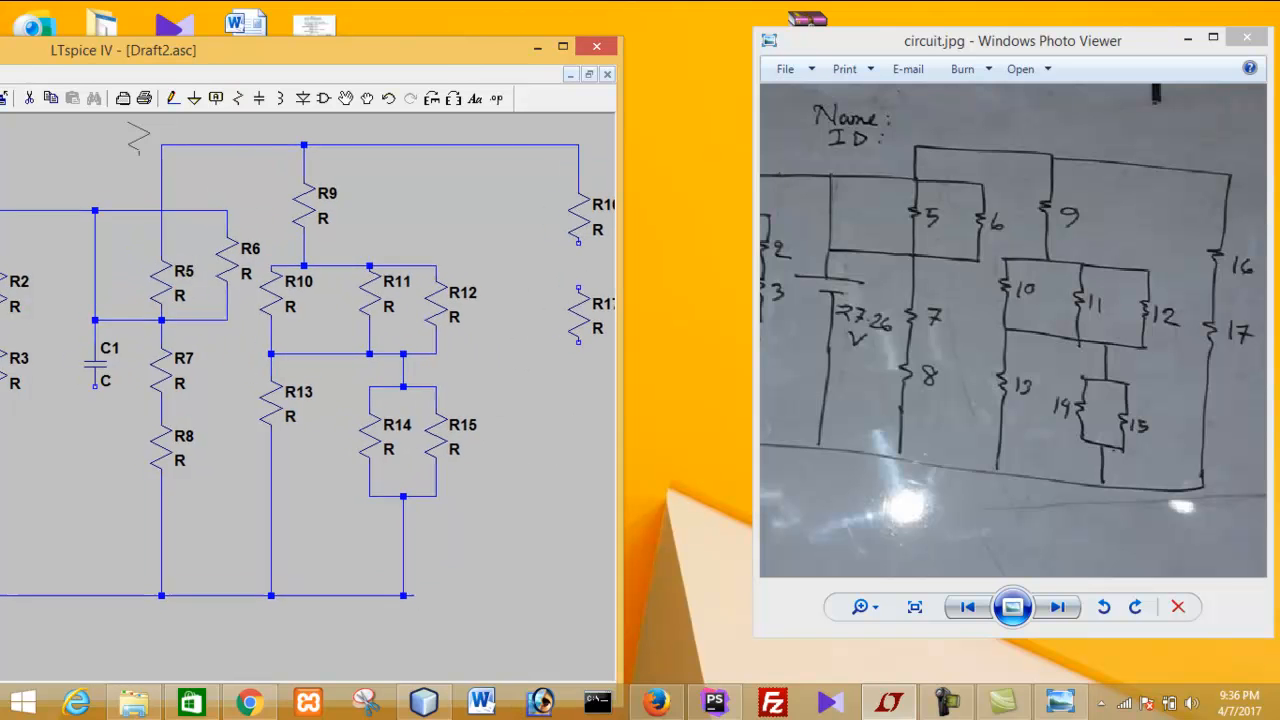
# Step: Wire R16's lower terminal to R17 and run R17's lower terminal down and across to the bottom rail below R14 and R15
pyautogui.press('Escape')
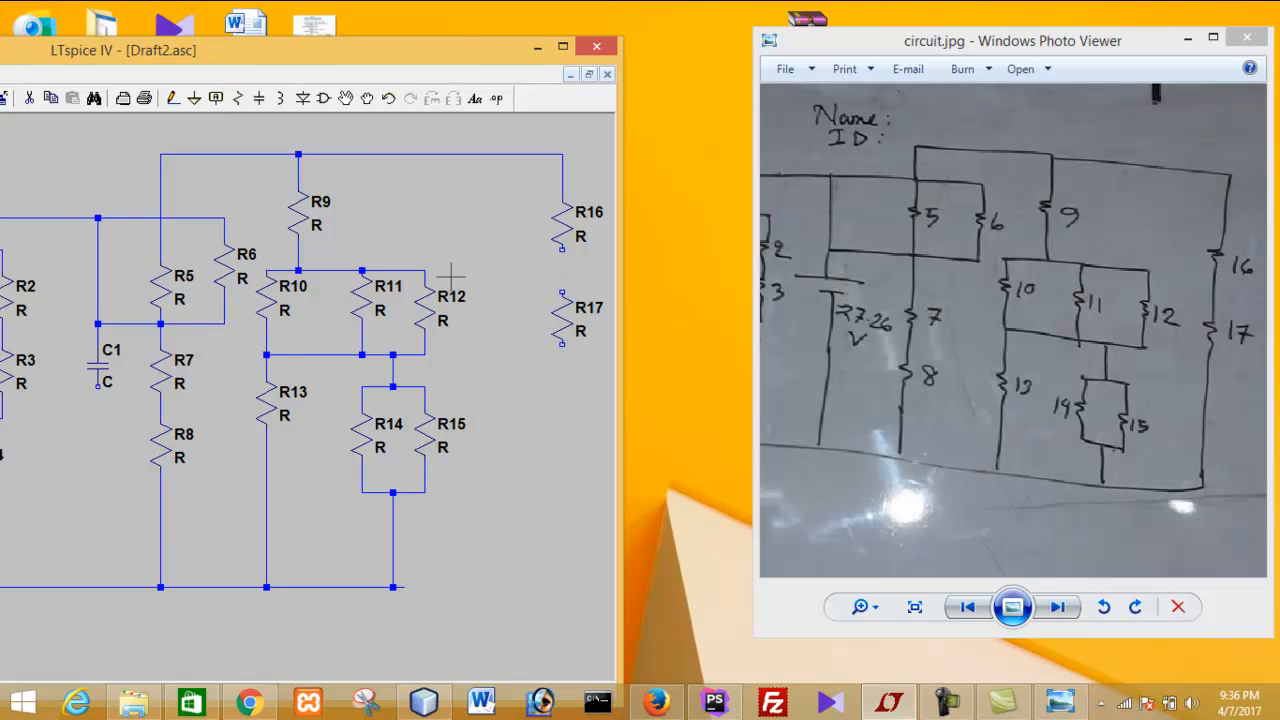
pyautogui.click(172, 98)
pyautogui.click(562, 344)
pyautogui.click(558, 587)
pyautogui.click(394, 587)
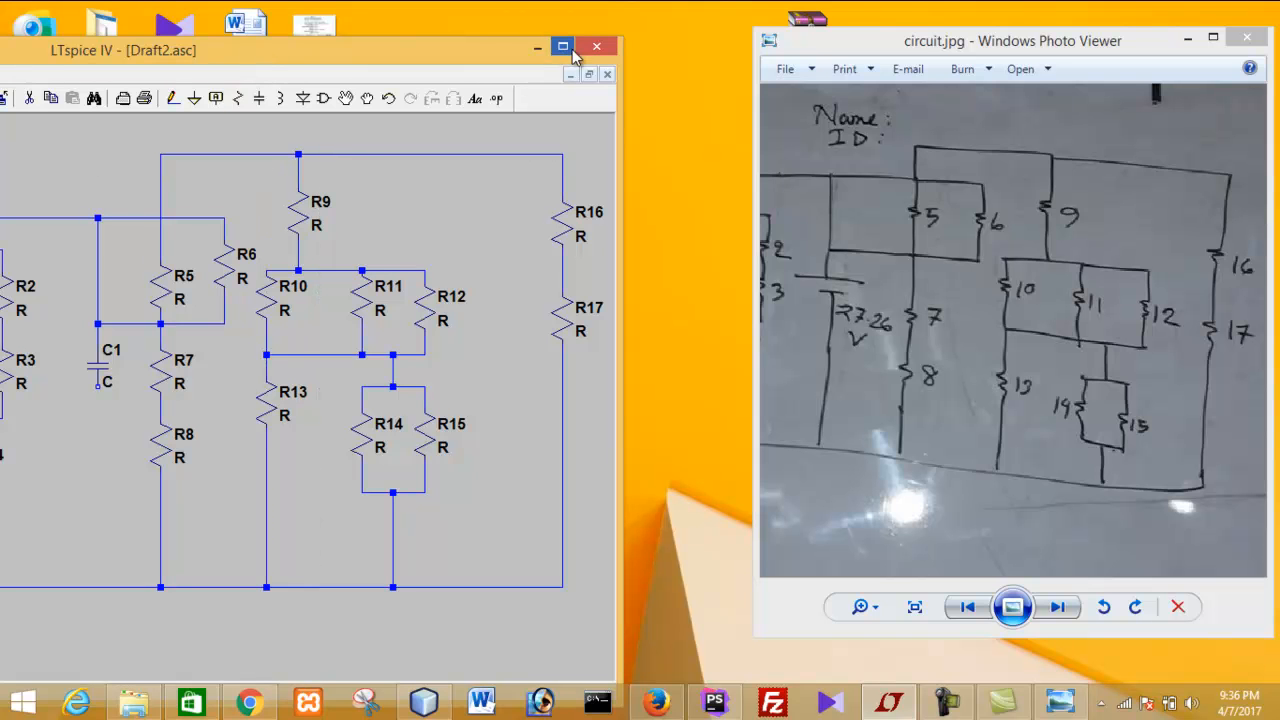
pyautogui.click(1003, 703)
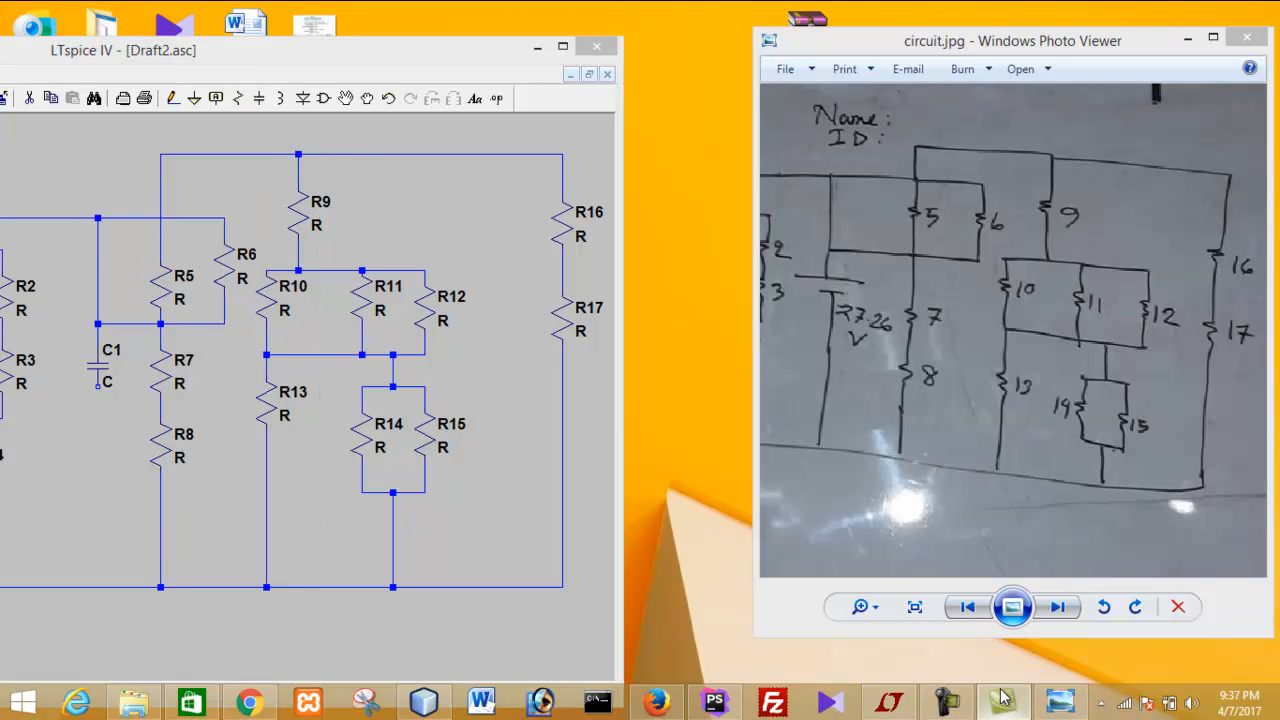
pyautogui.click(1003, 700)
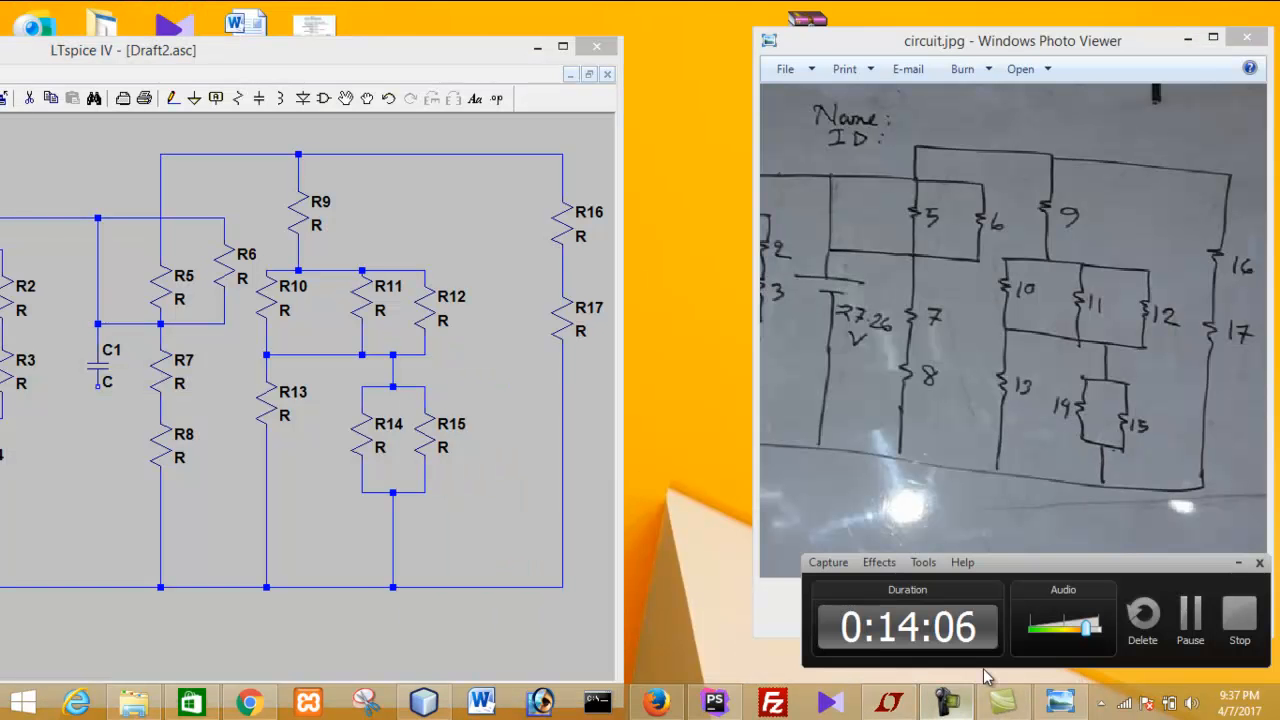
pyautogui.click(1187, 632)
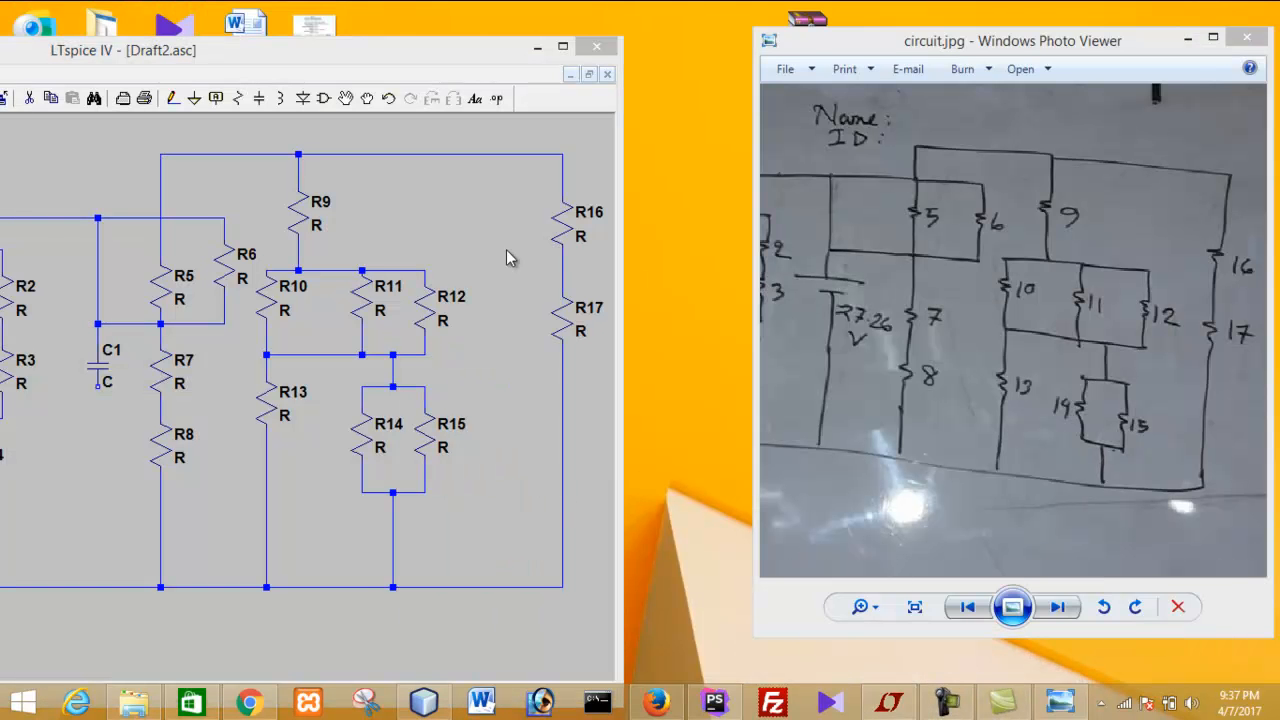
# Step: Maximize the schematic window so the whole circuit fills the screen
pyautogui.click(562, 47)
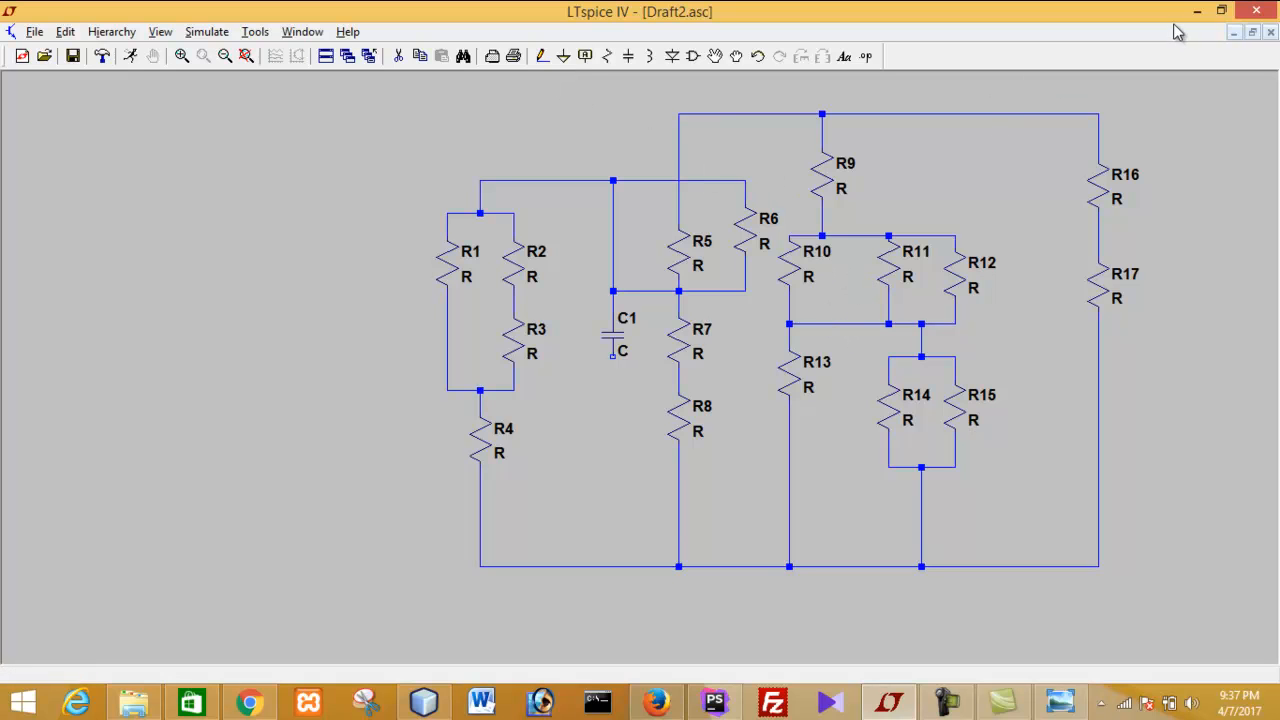
pyautogui.click(1221, 10)
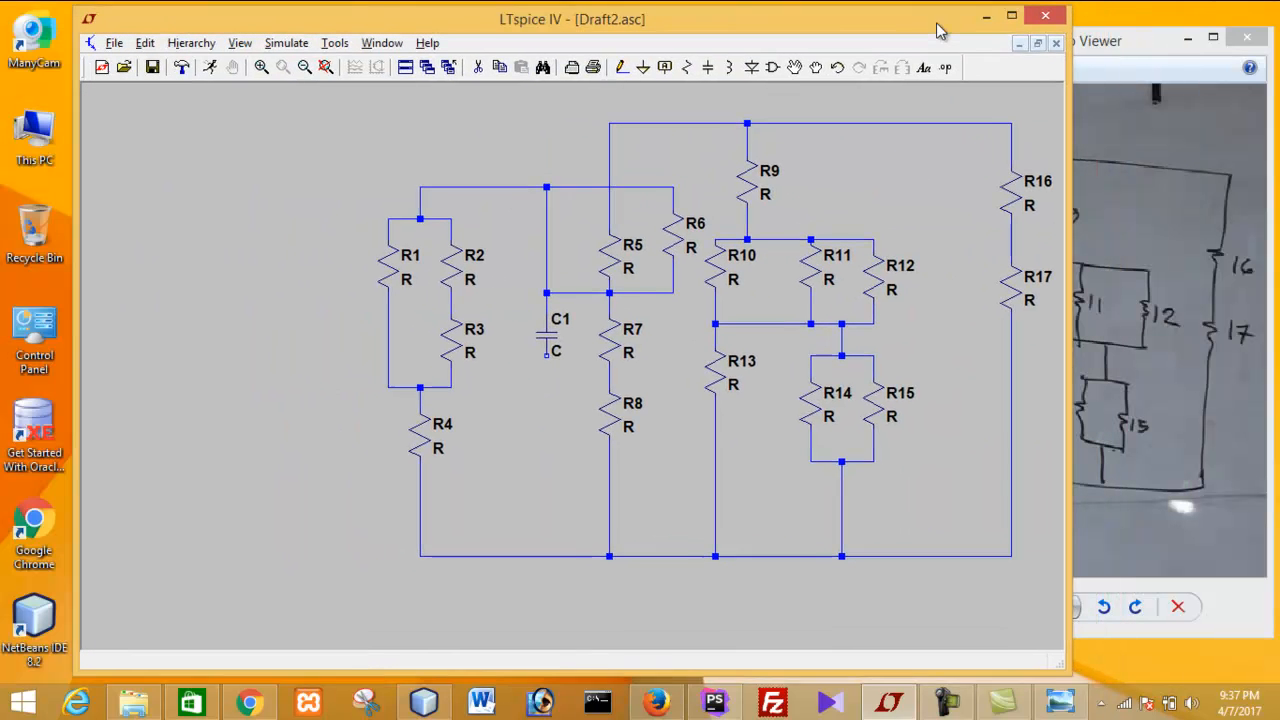
pyautogui.moveTo(938, 30); pyautogui.dragTo(922, 28)
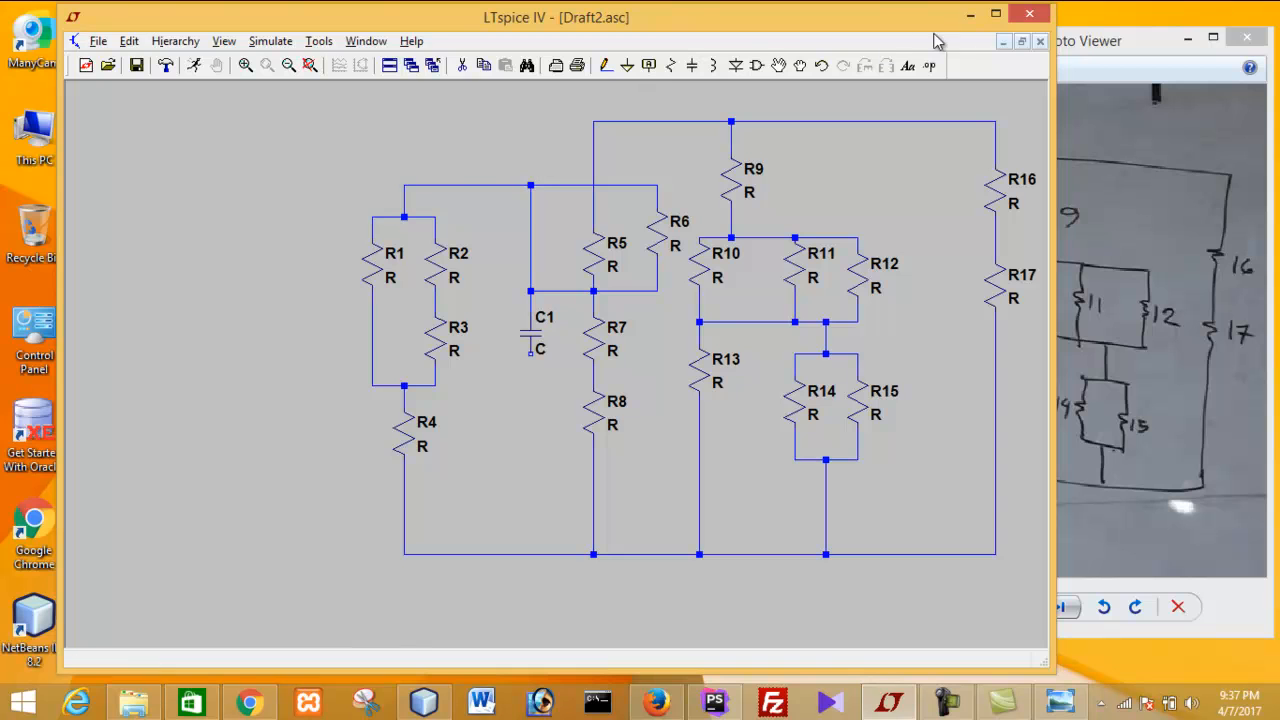
pyautogui.click(996, 14)
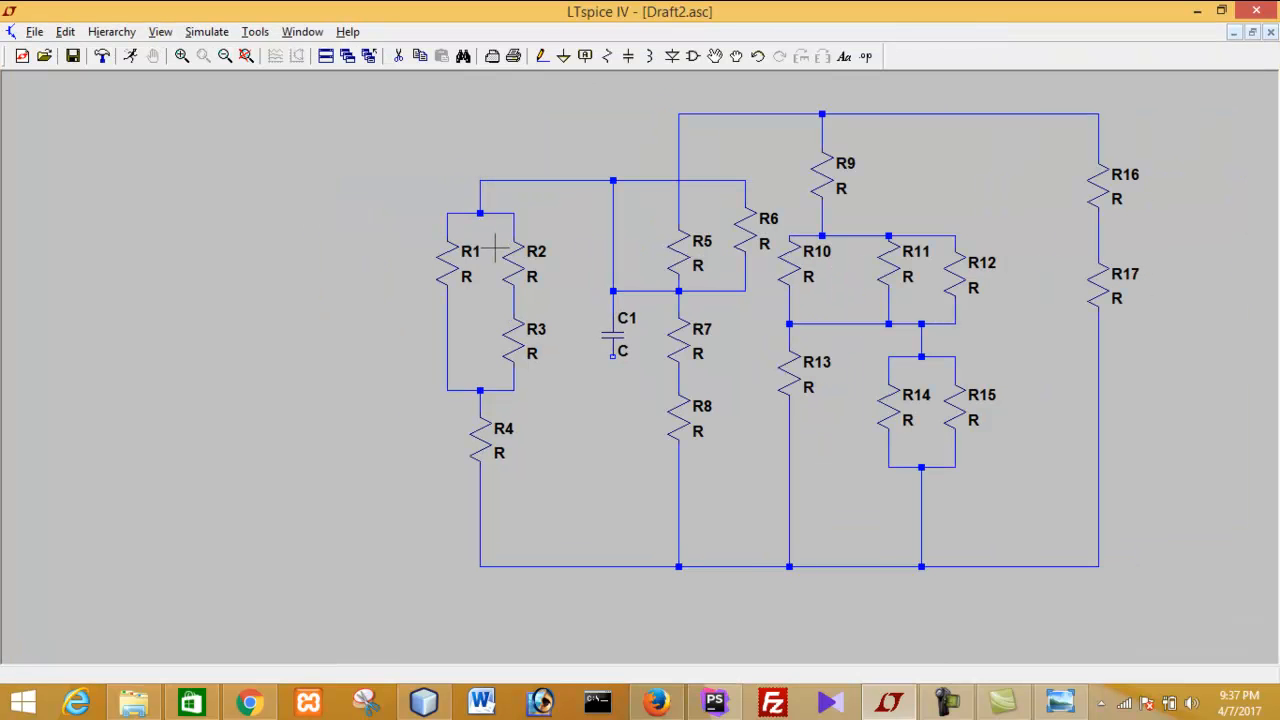
pyautogui.rightClick(448, 244)
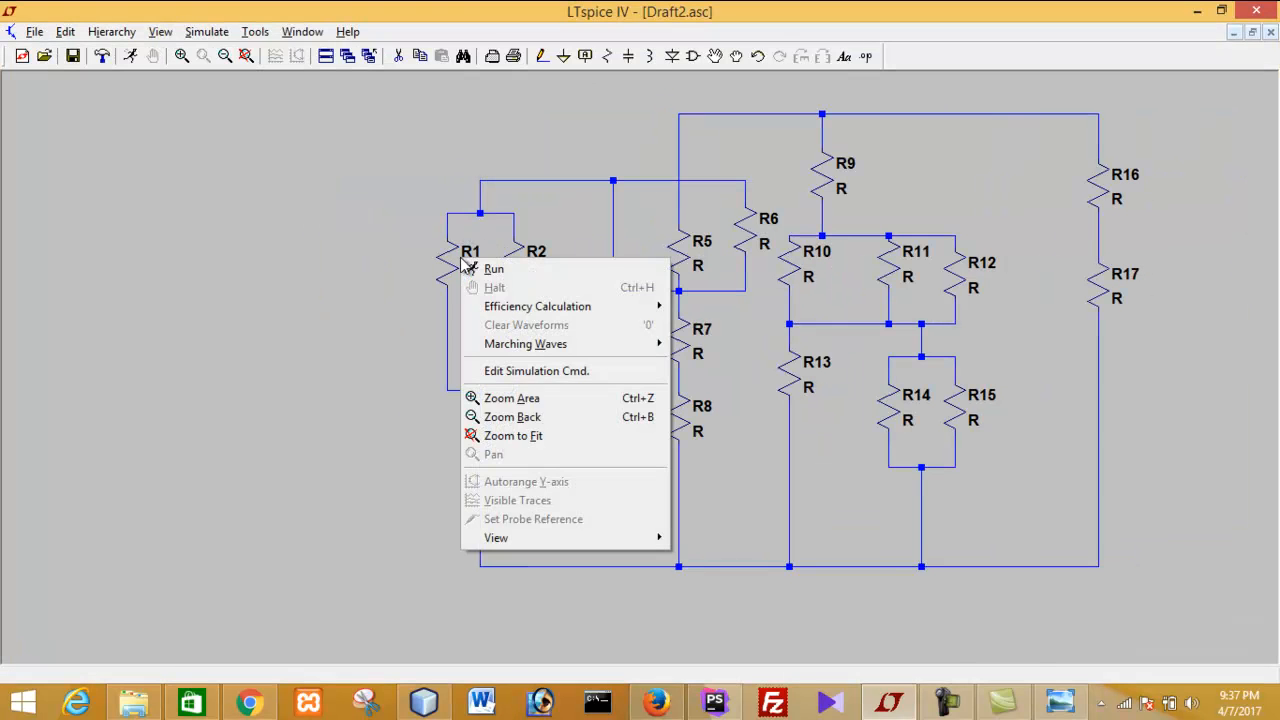
pyautogui.press('Escape')
pyautogui.rightClick(452, 244)
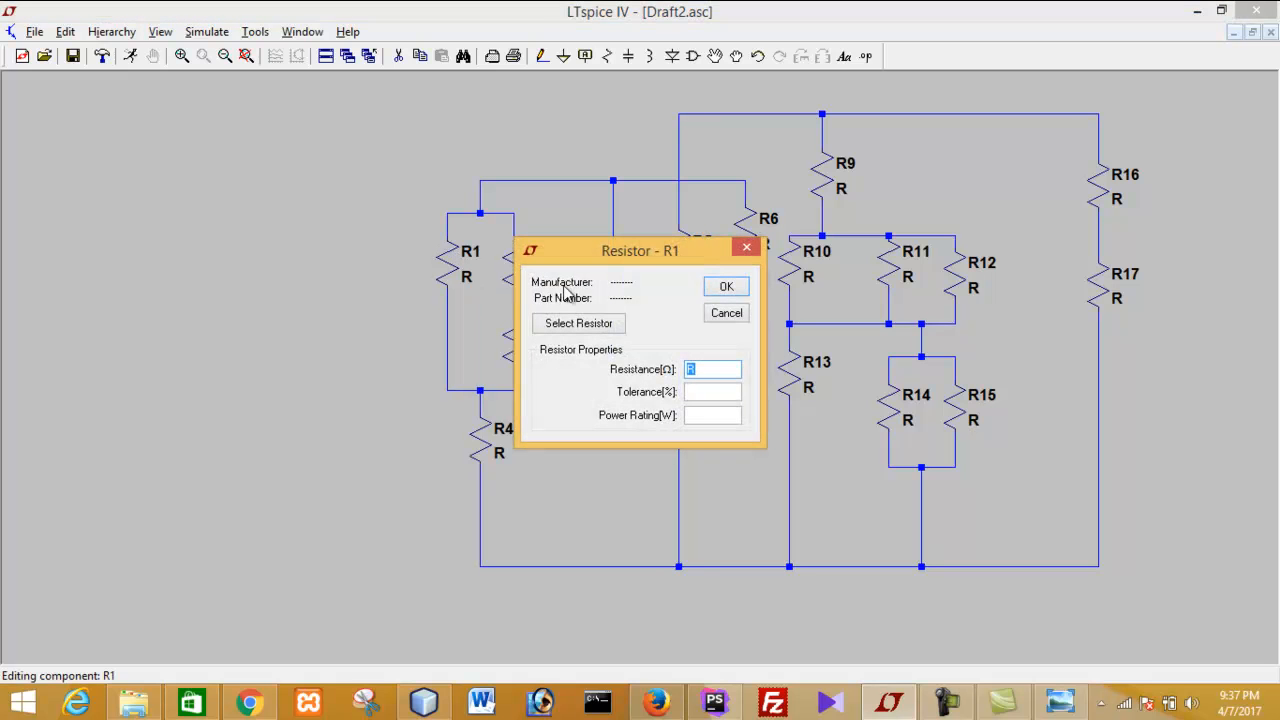
pyautogui.click(746, 244)
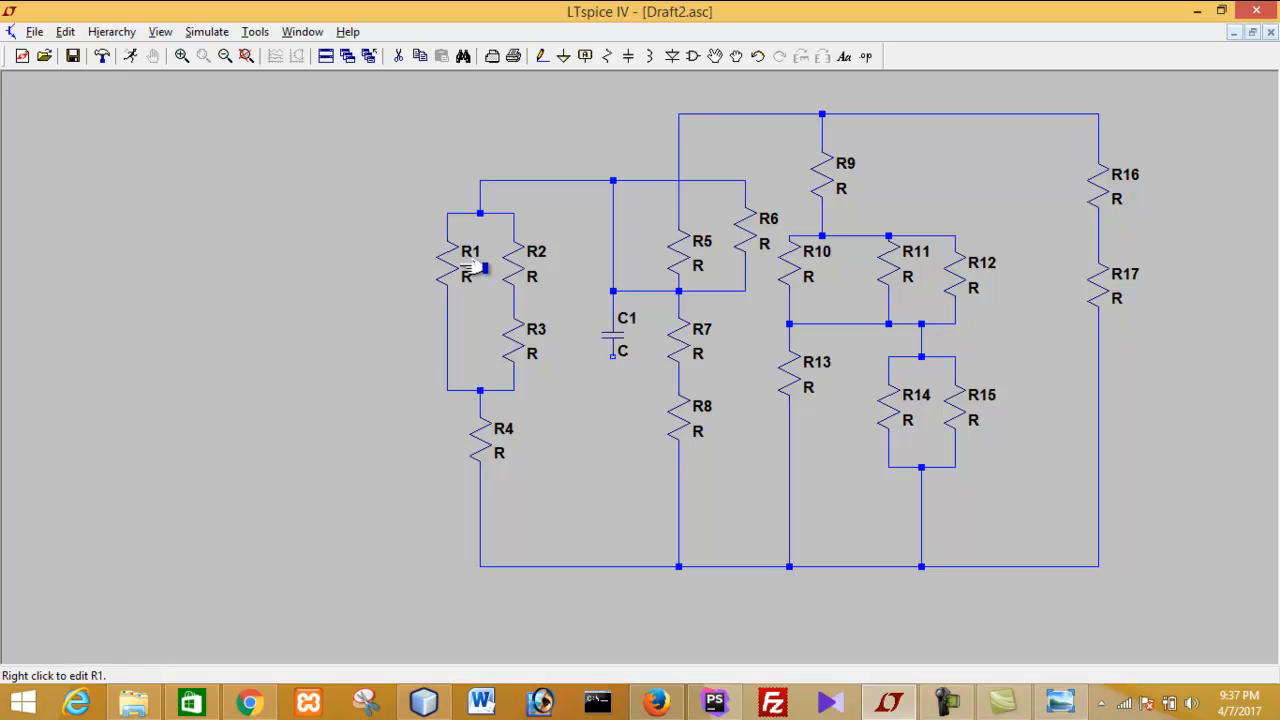
pyautogui.rightClick(466, 254)
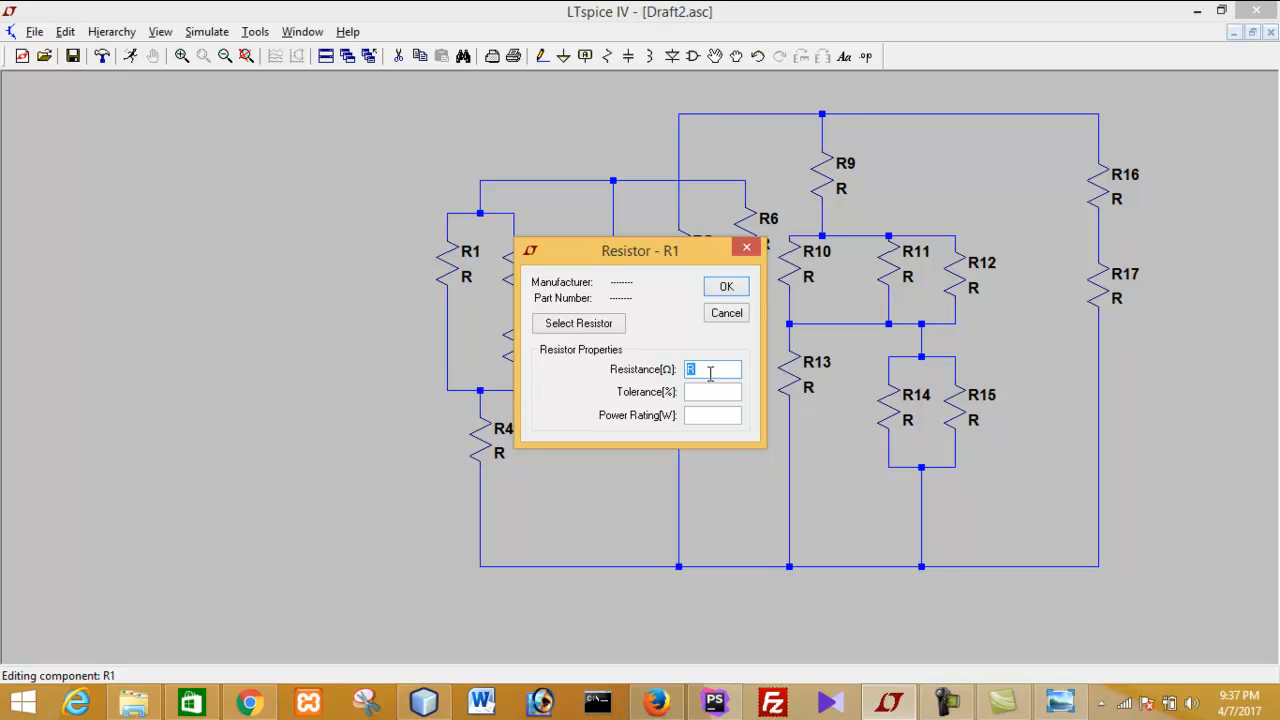
pyautogui.click(746, 247)
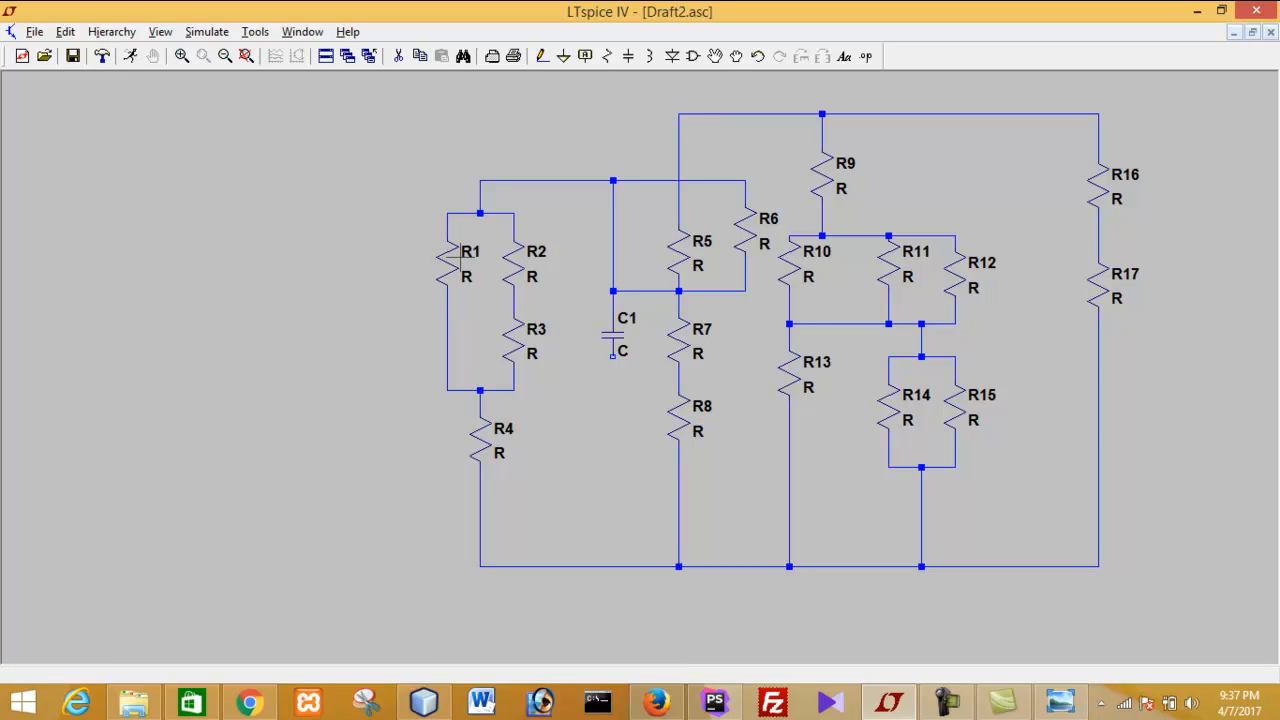
pyautogui.rightClick(461, 254)
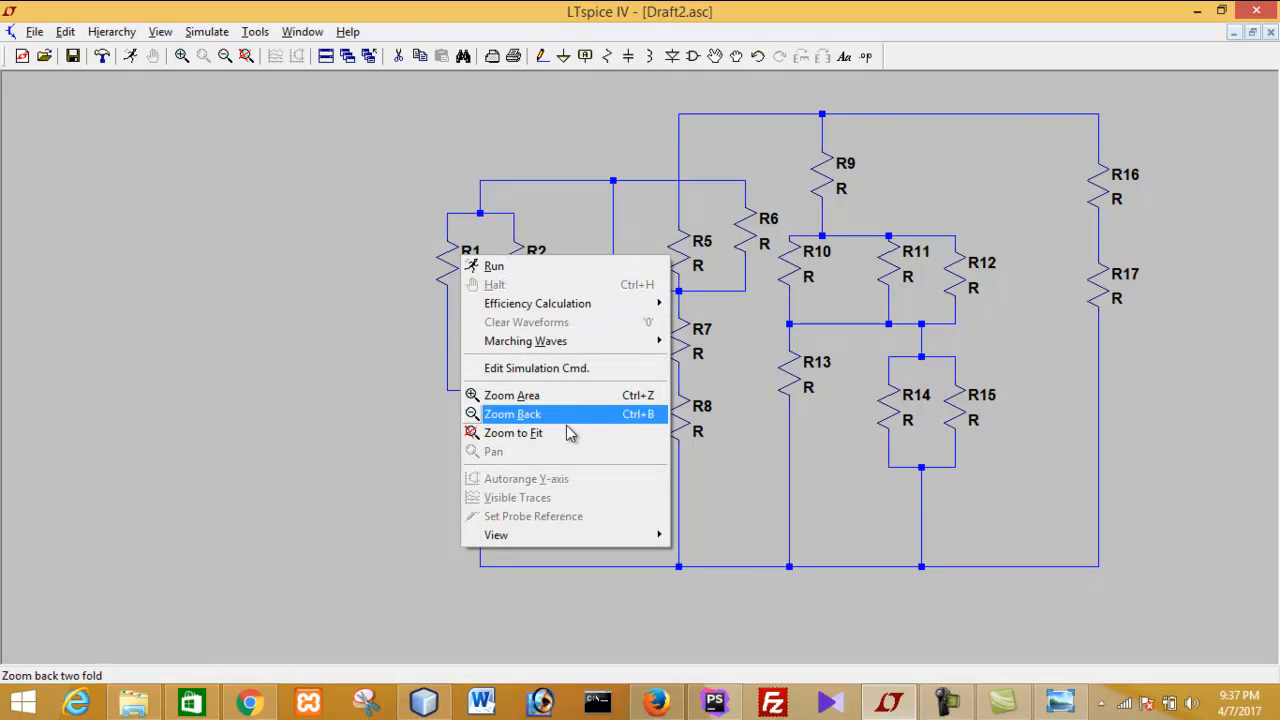
pyautogui.click(389, 254)
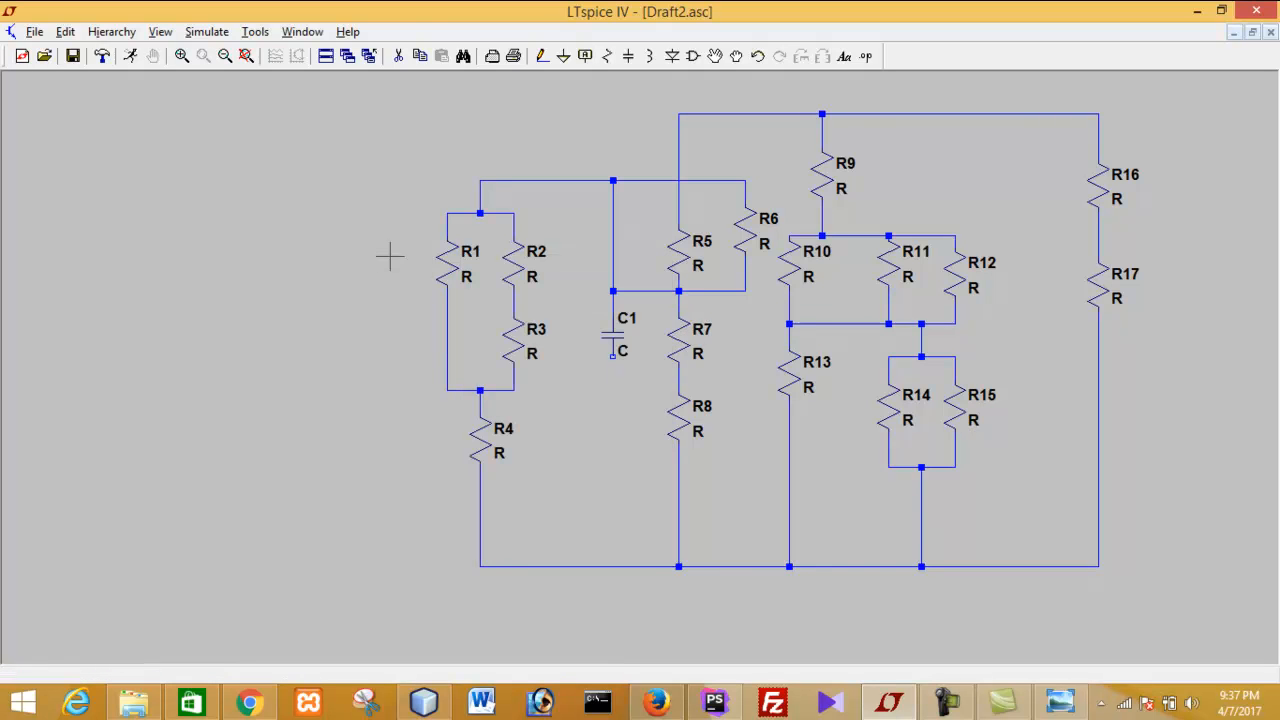
pyautogui.click(949, 702)
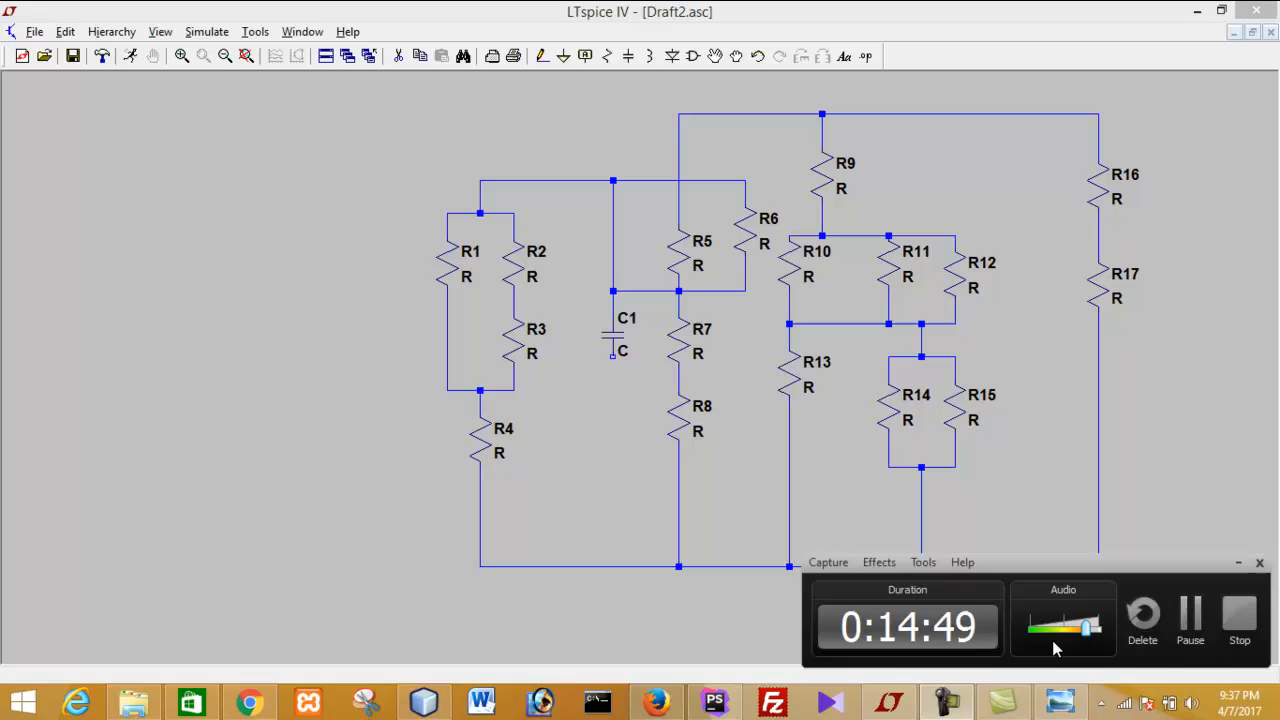
pyautogui.click(1184, 622)
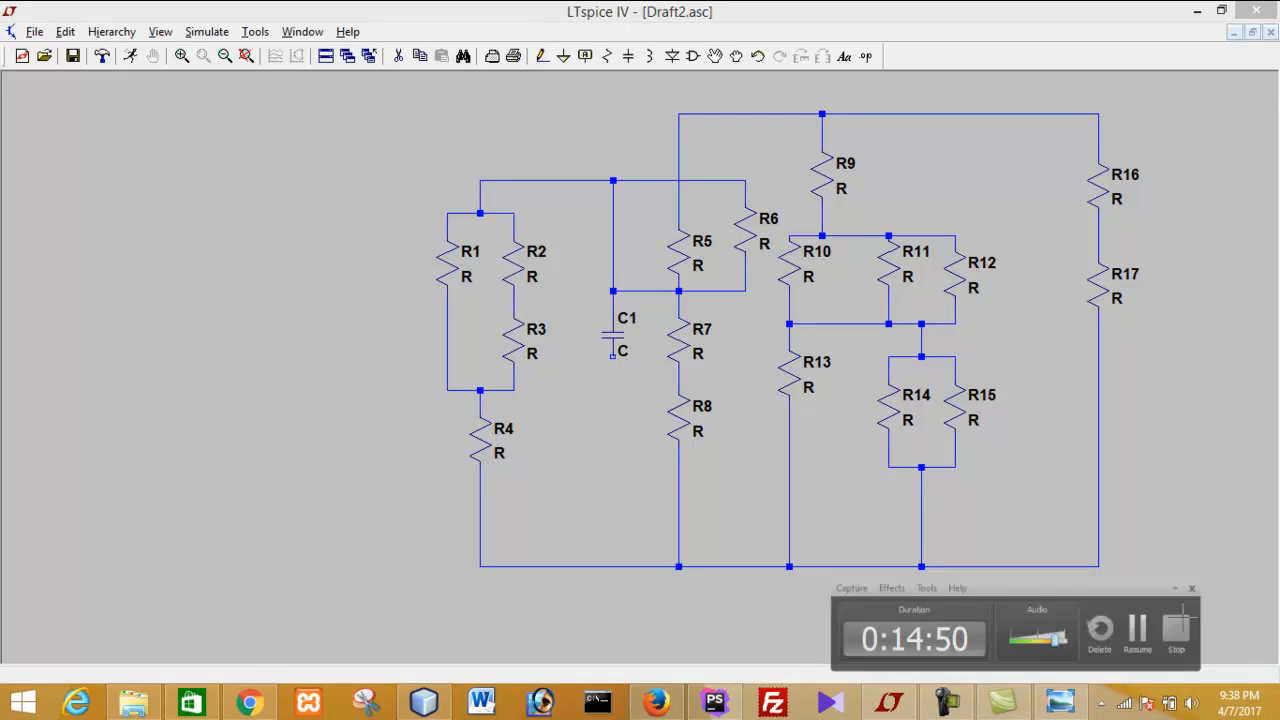
# Step: Change the reference designators of R2 to sh2 and R1 to sh1
pyautogui.rightClick(531, 253)
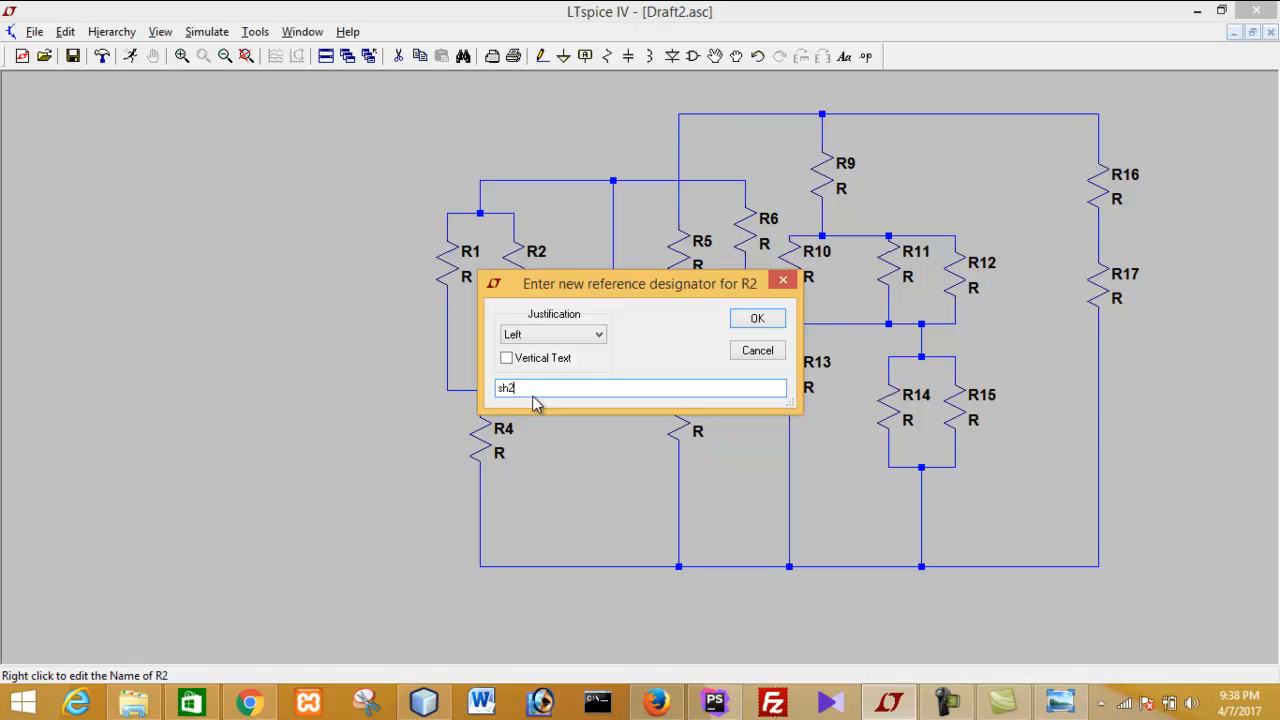
pyautogui.click(752, 318)
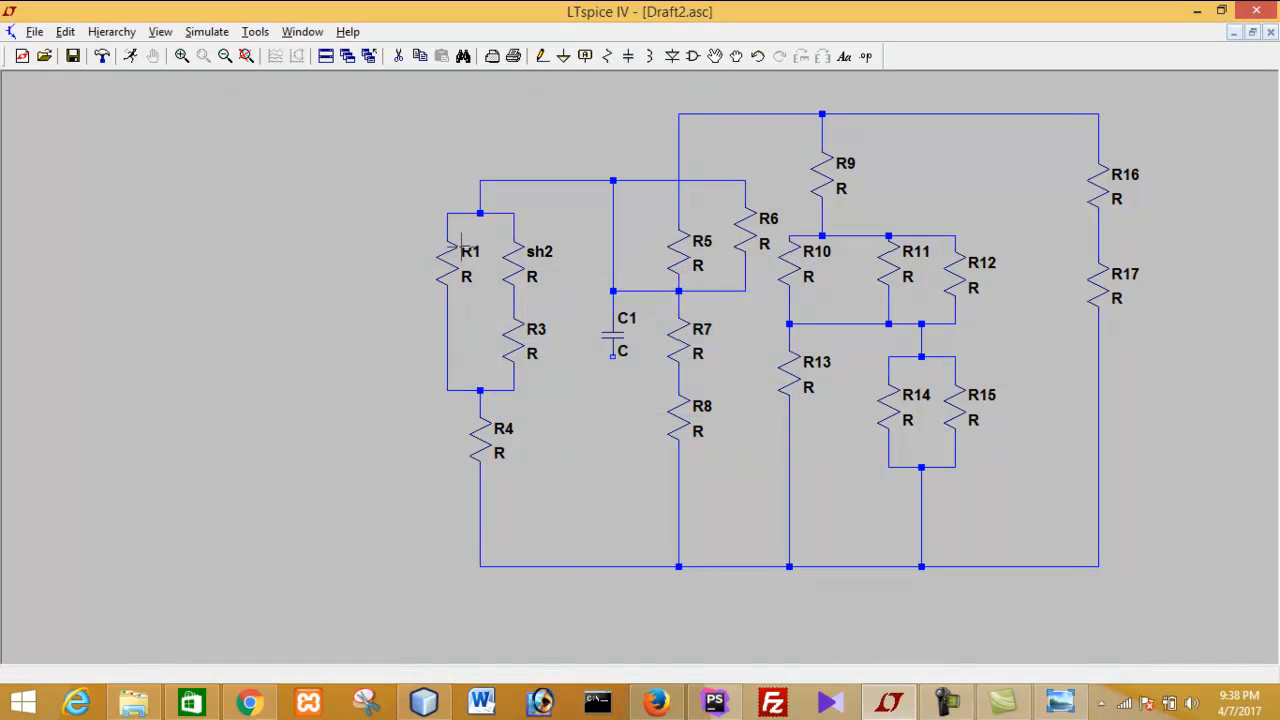
pyautogui.rightClick(460, 238)
pyautogui.press('Escape')
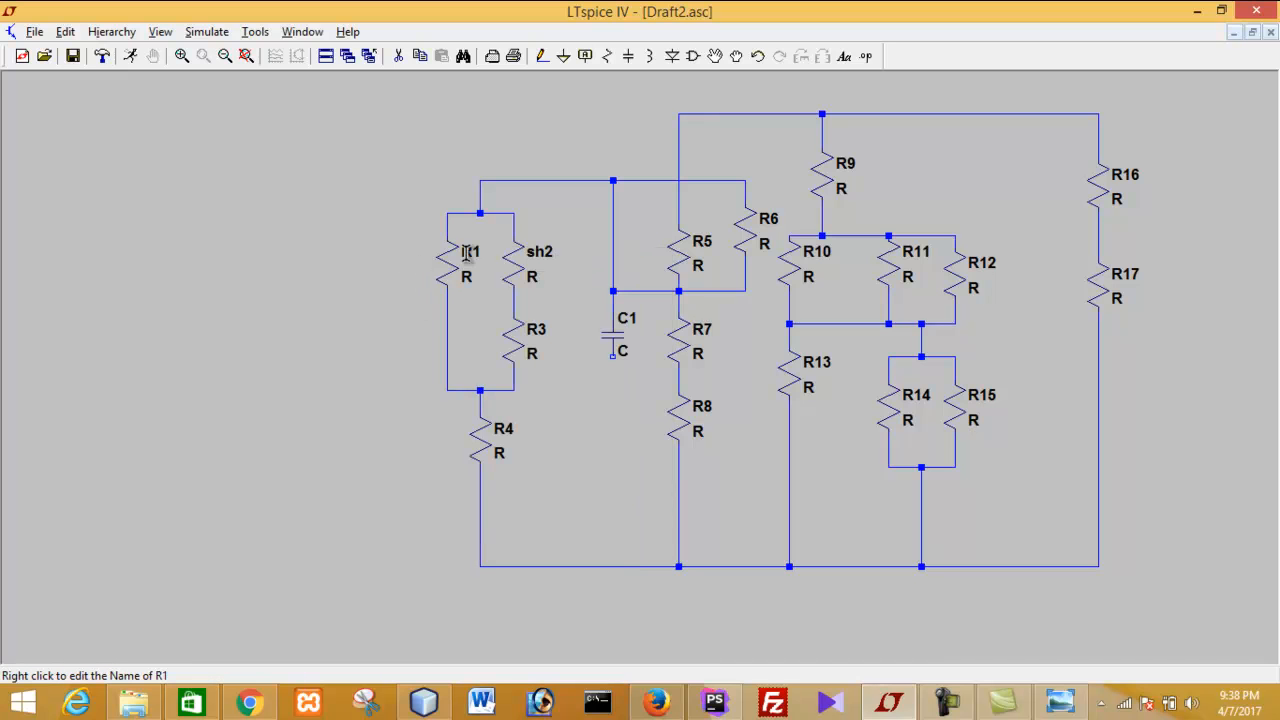
pyautogui.rightClick(467, 254)
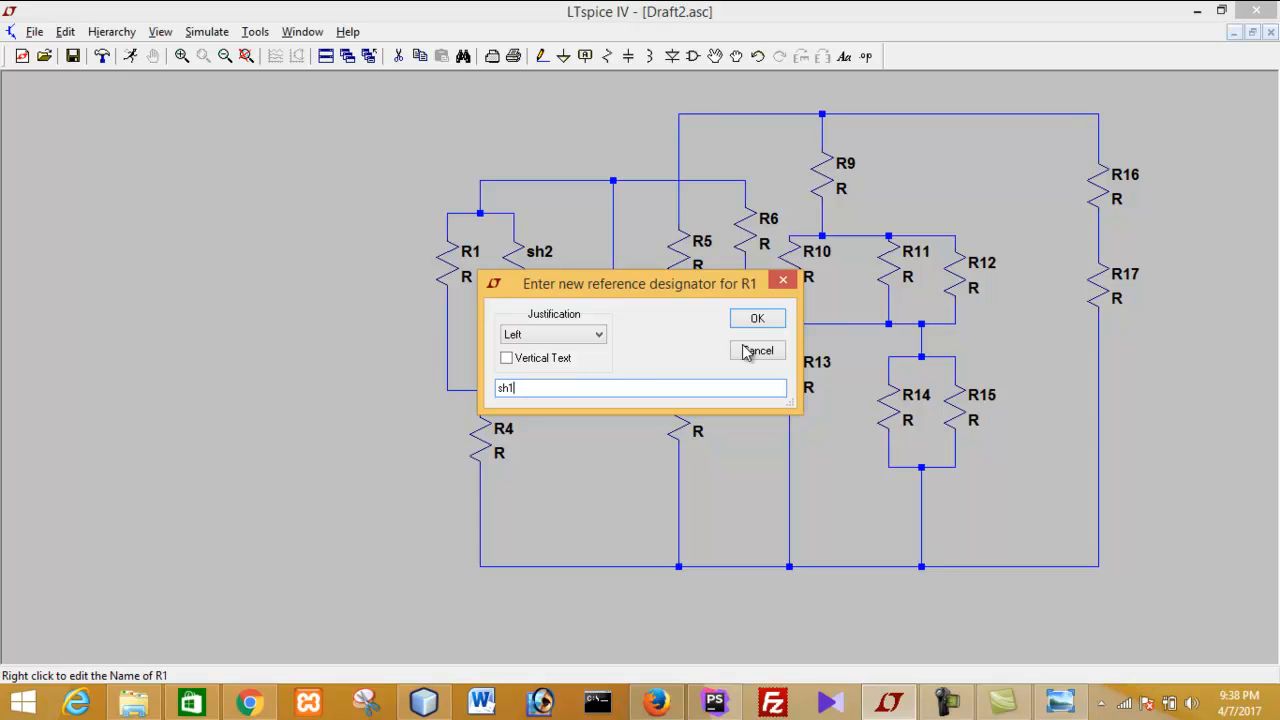
pyautogui.click(769, 320)
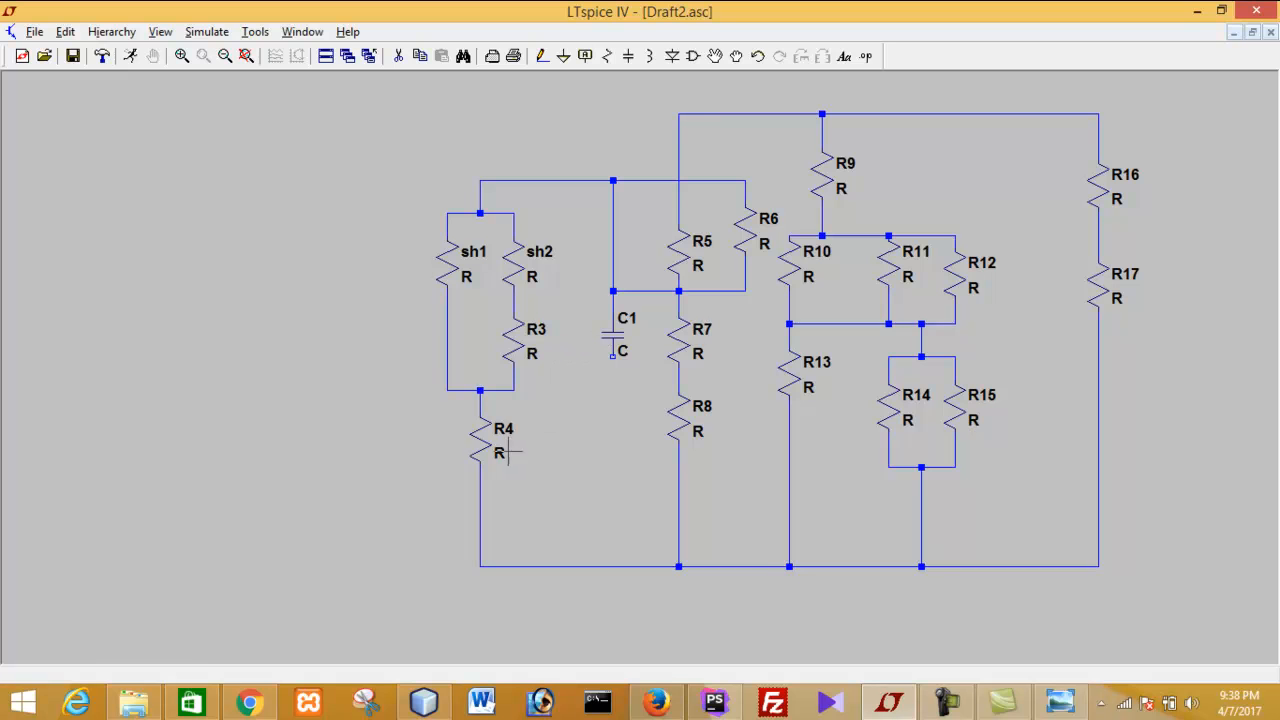
# Step: Rename resistor R3 as sh3
pyautogui.rightClick(532, 325)
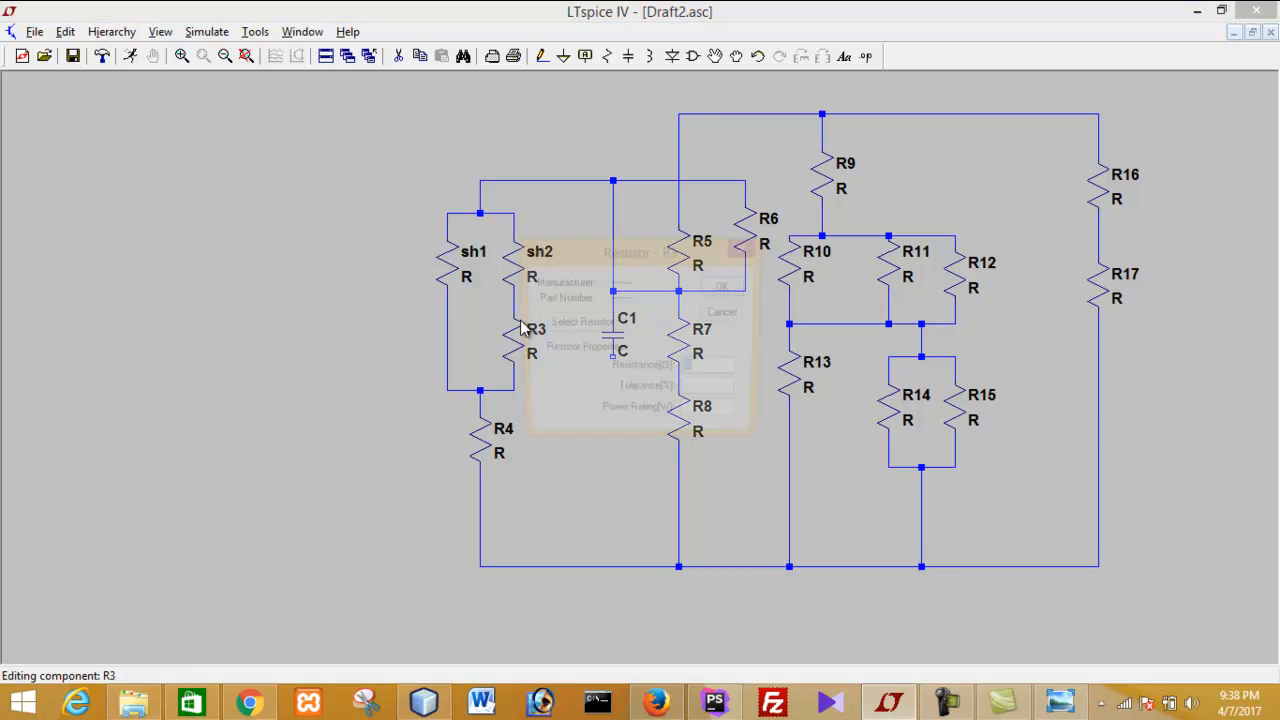
pyautogui.click(746, 249)
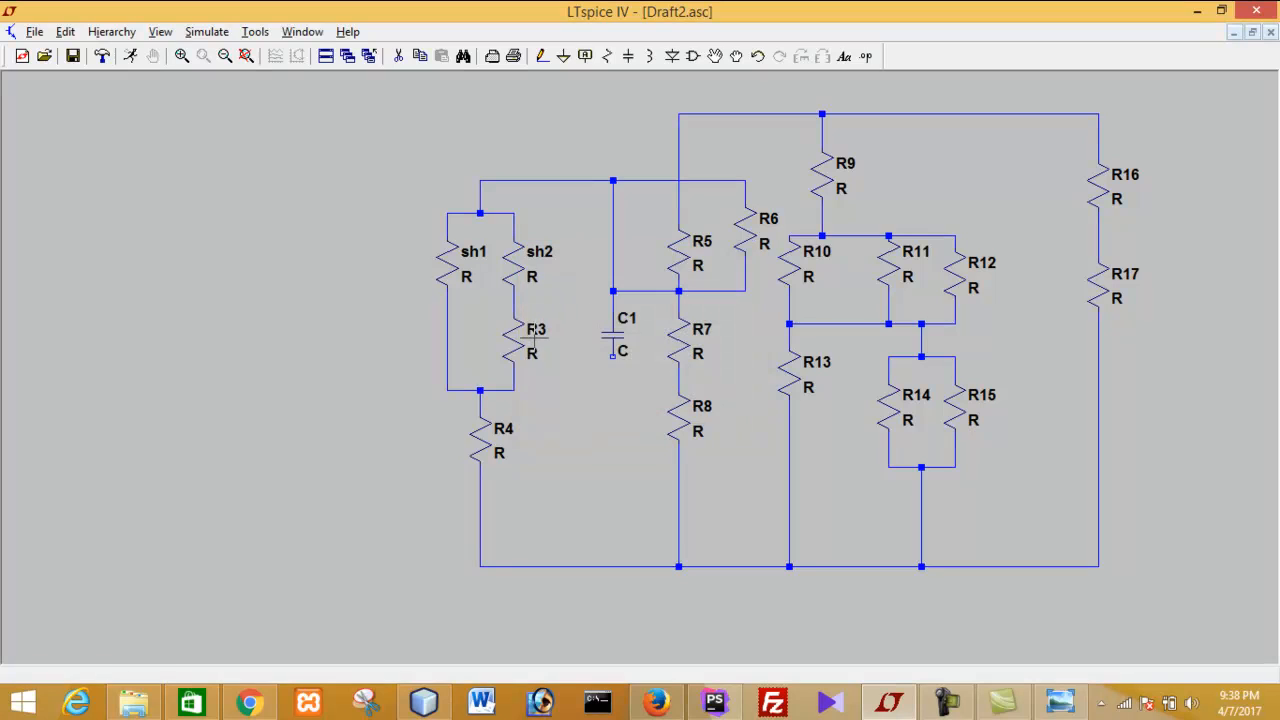
pyautogui.rightClick(533, 335)
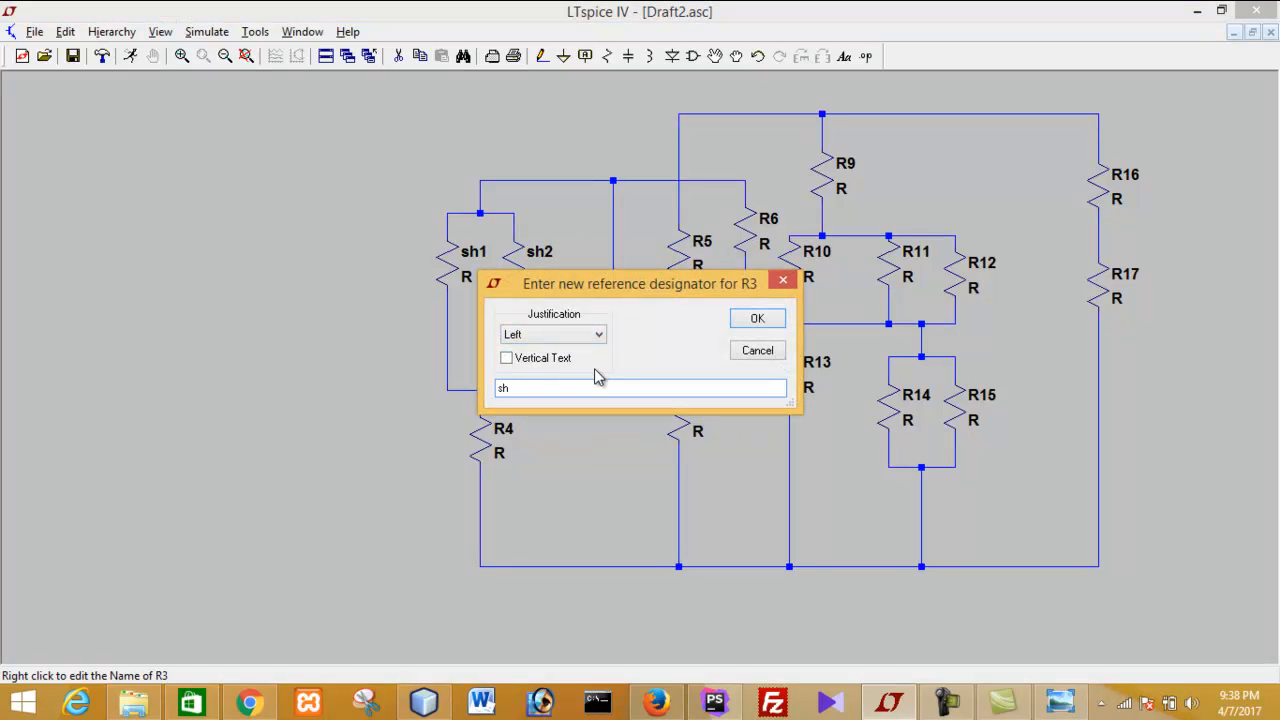
pyautogui.click(748, 320)
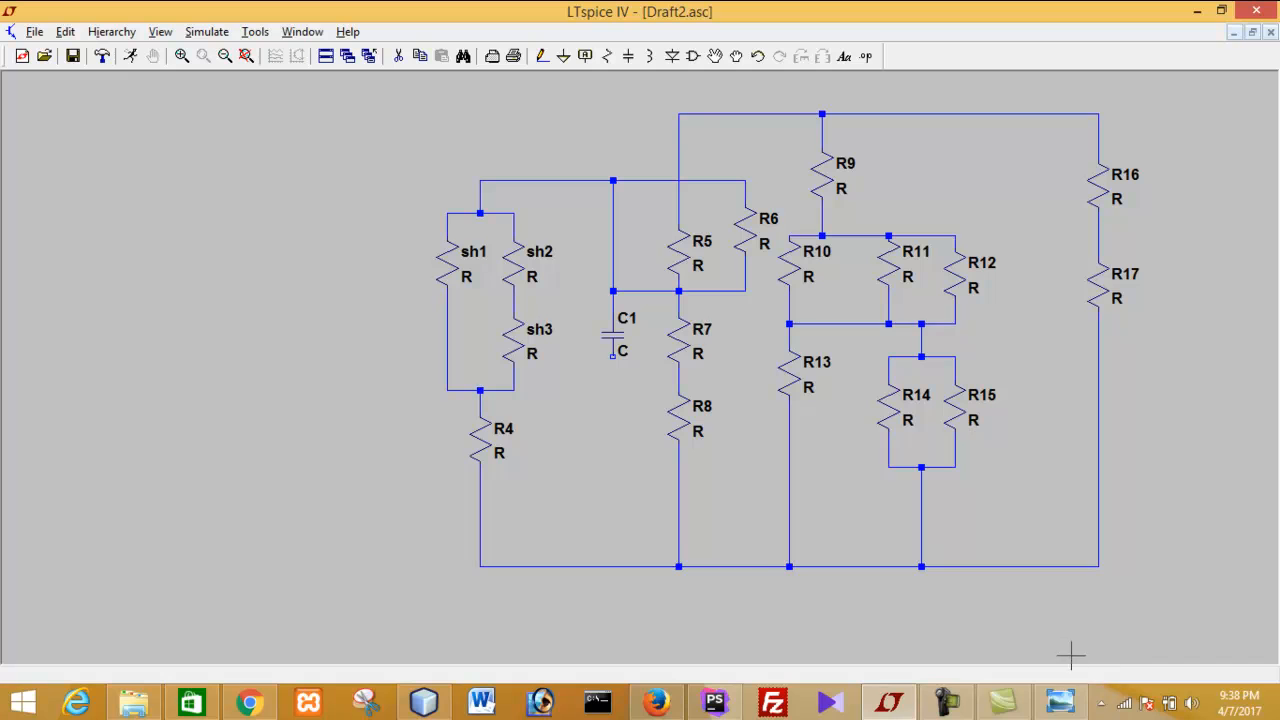
pyautogui.click(1058, 705)
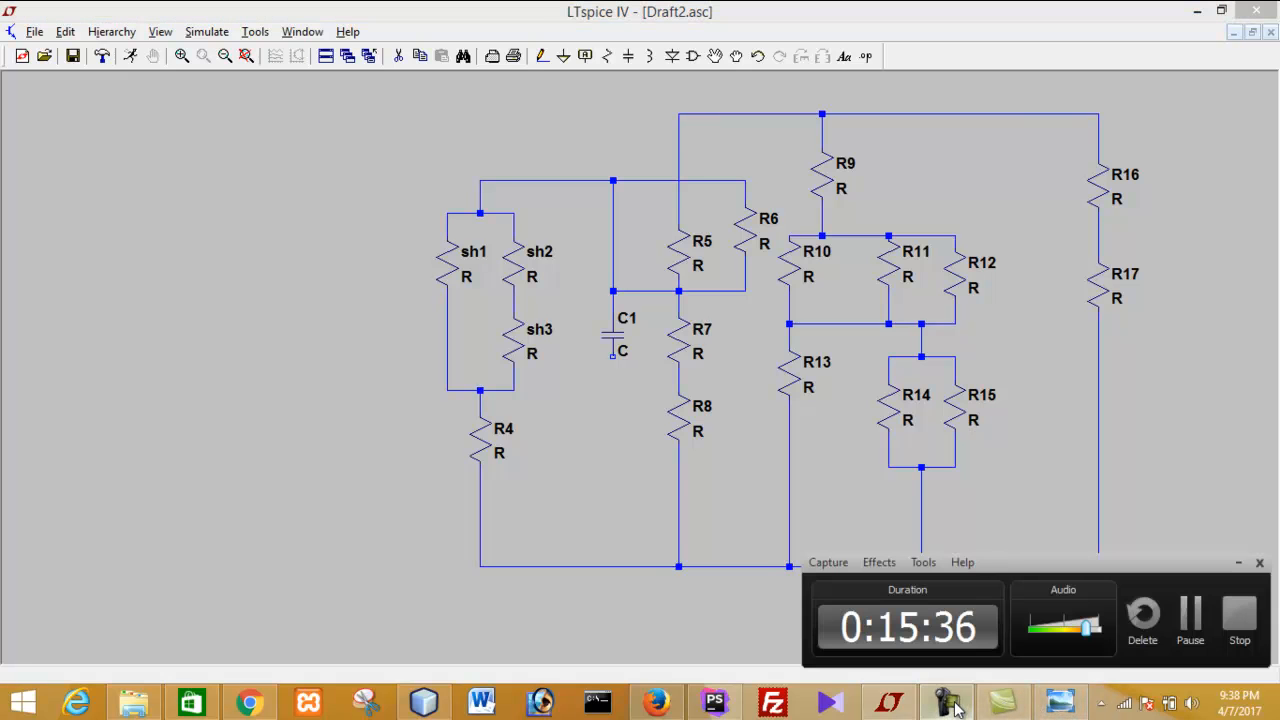